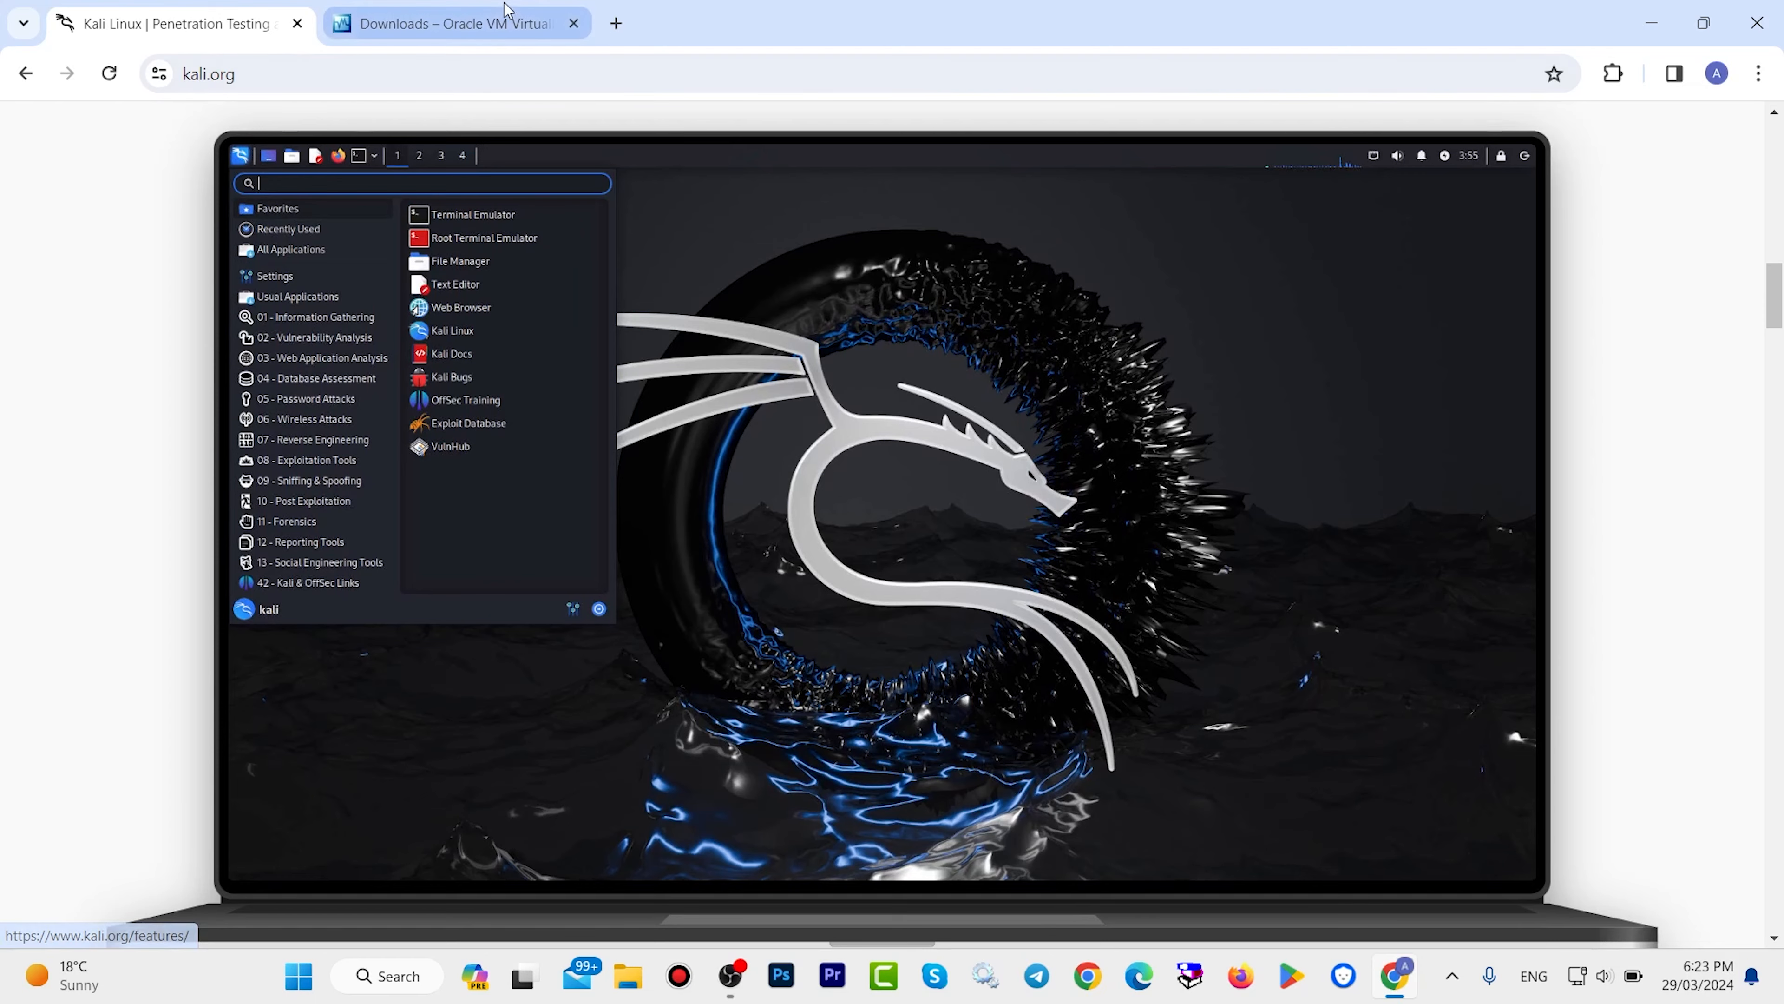
{"action": "left_click", "coordinate": [504, 10]}
{"action": "scroll", "coordinate": [671, 237], "scroll_direction": "up", "scroll_amount": 5}
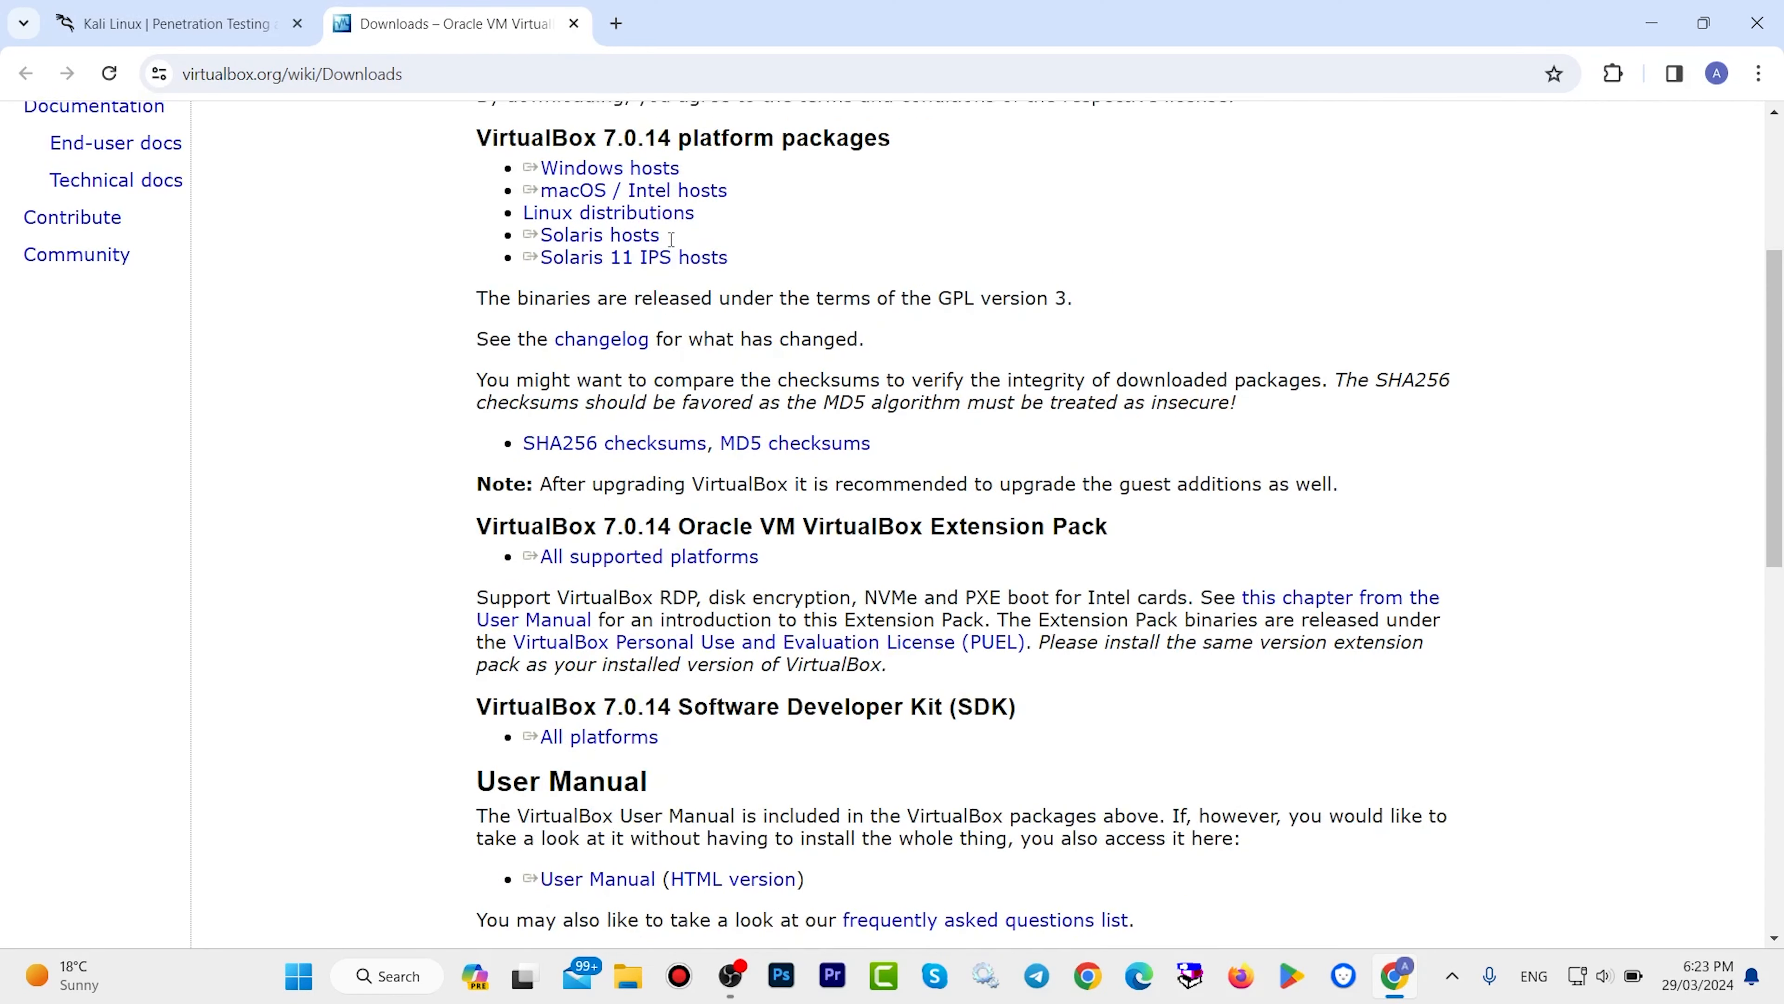
{"action": "key", "text": "ctrl+Tab"}
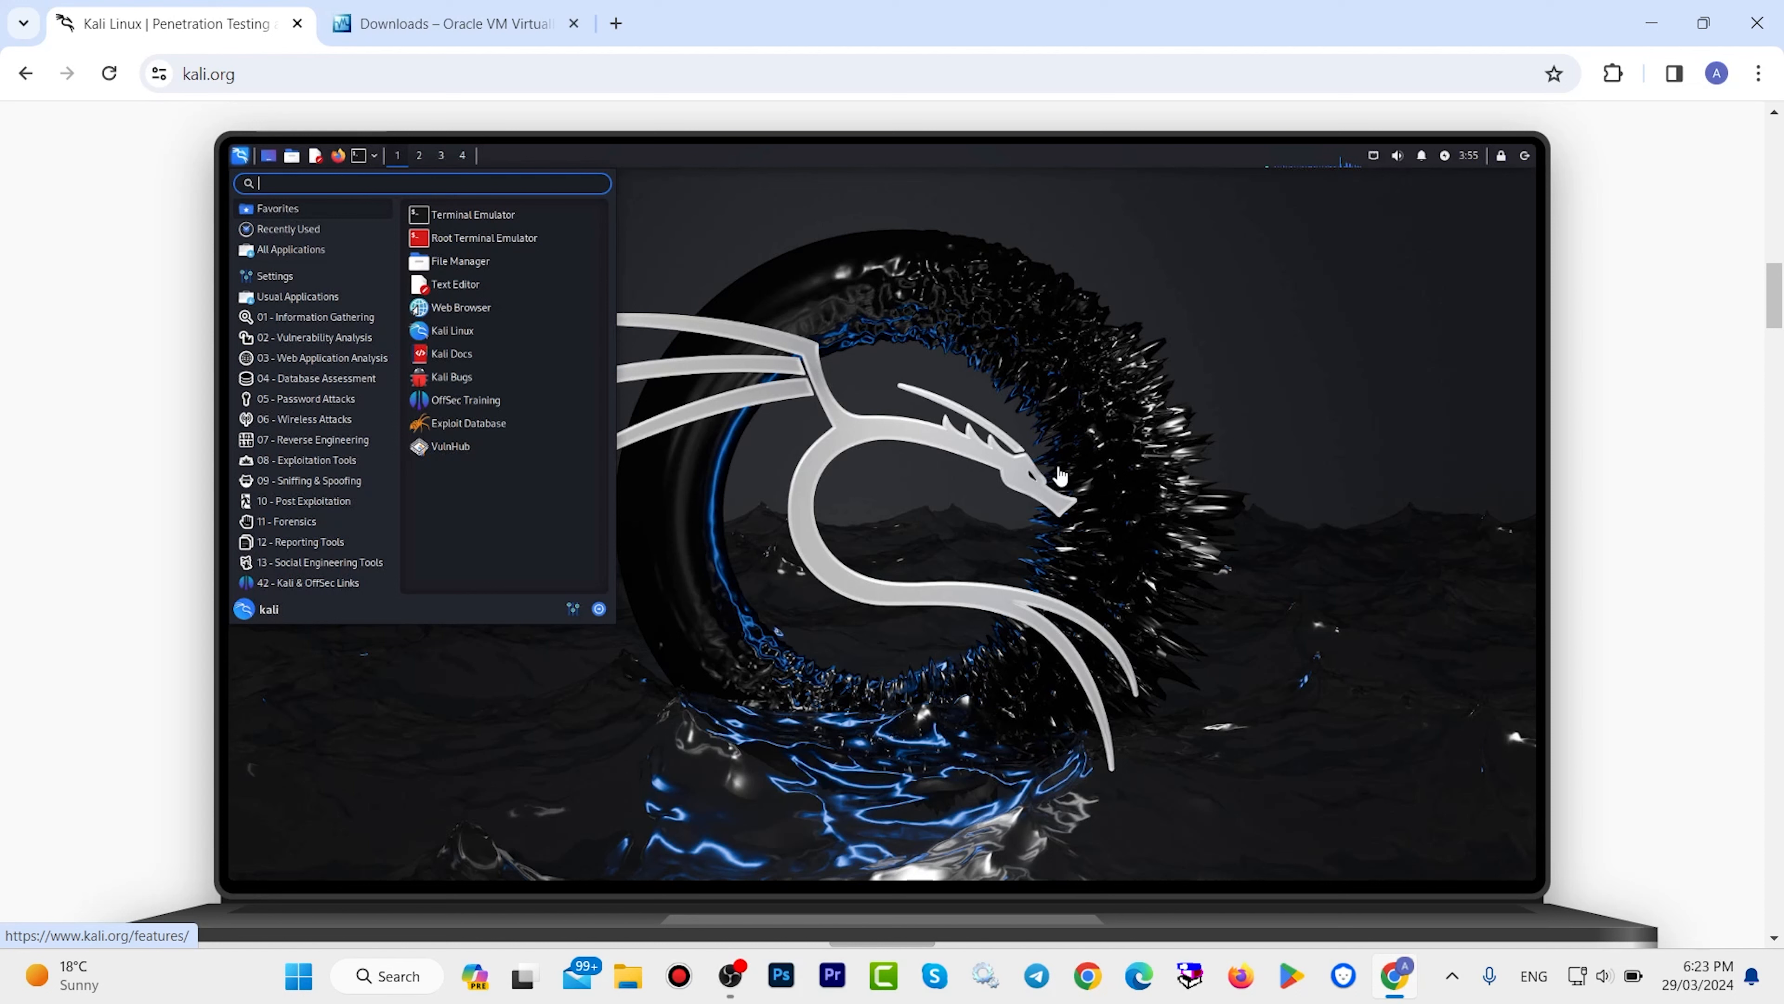
{"action": "left_click", "coordinate": [410, 18]}
{"action": "left_click", "coordinate": [175, 23]}
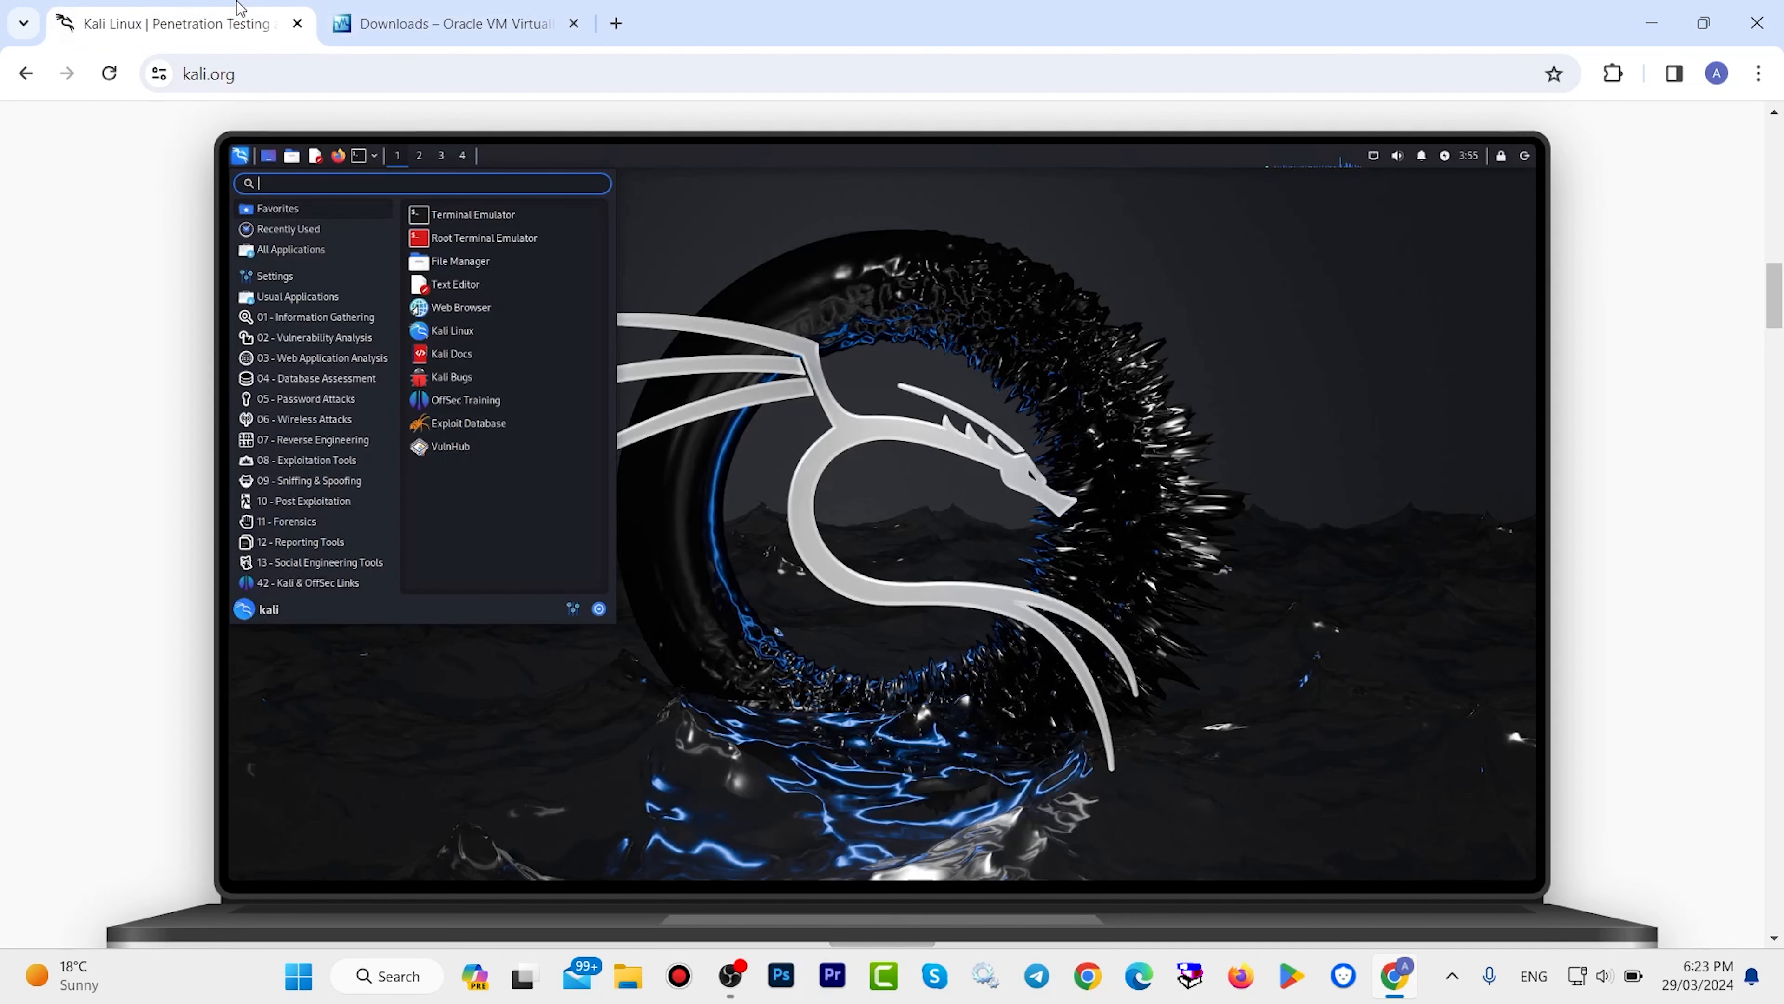
Open the kali.org website in a new browser tab.
{"action": "left_click", "coordinate": [617, 23]}
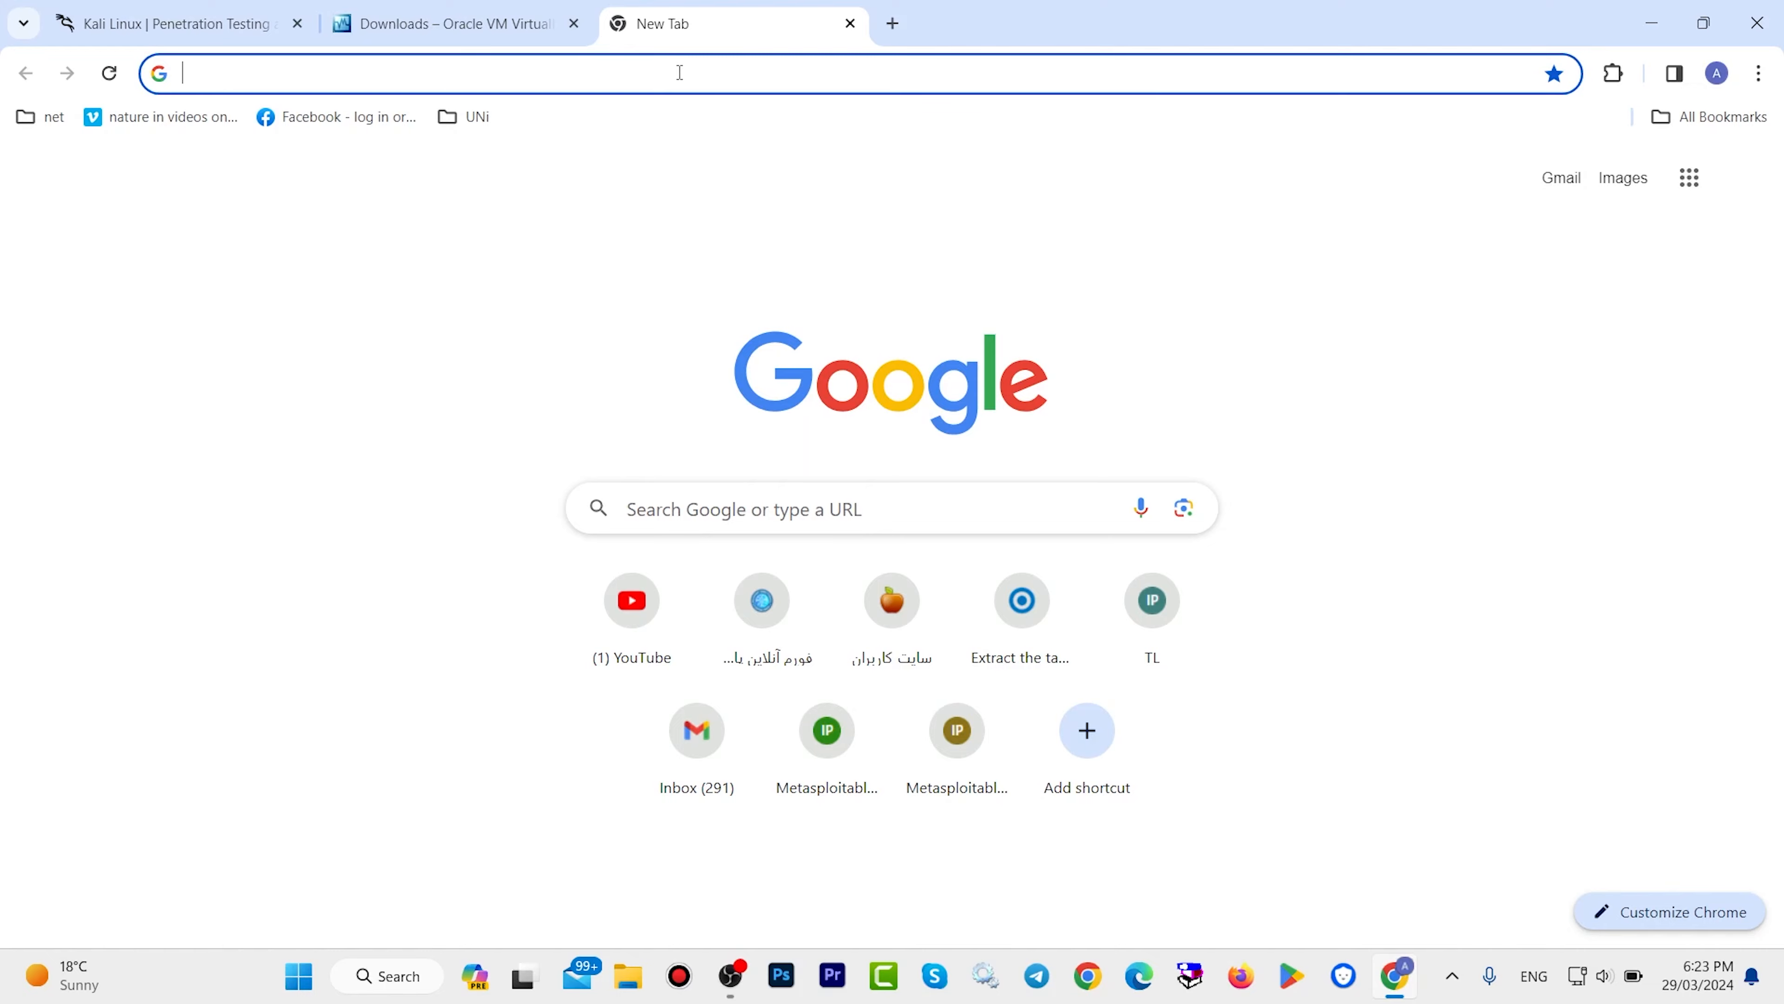
{"action": "type", "text": "kal"}
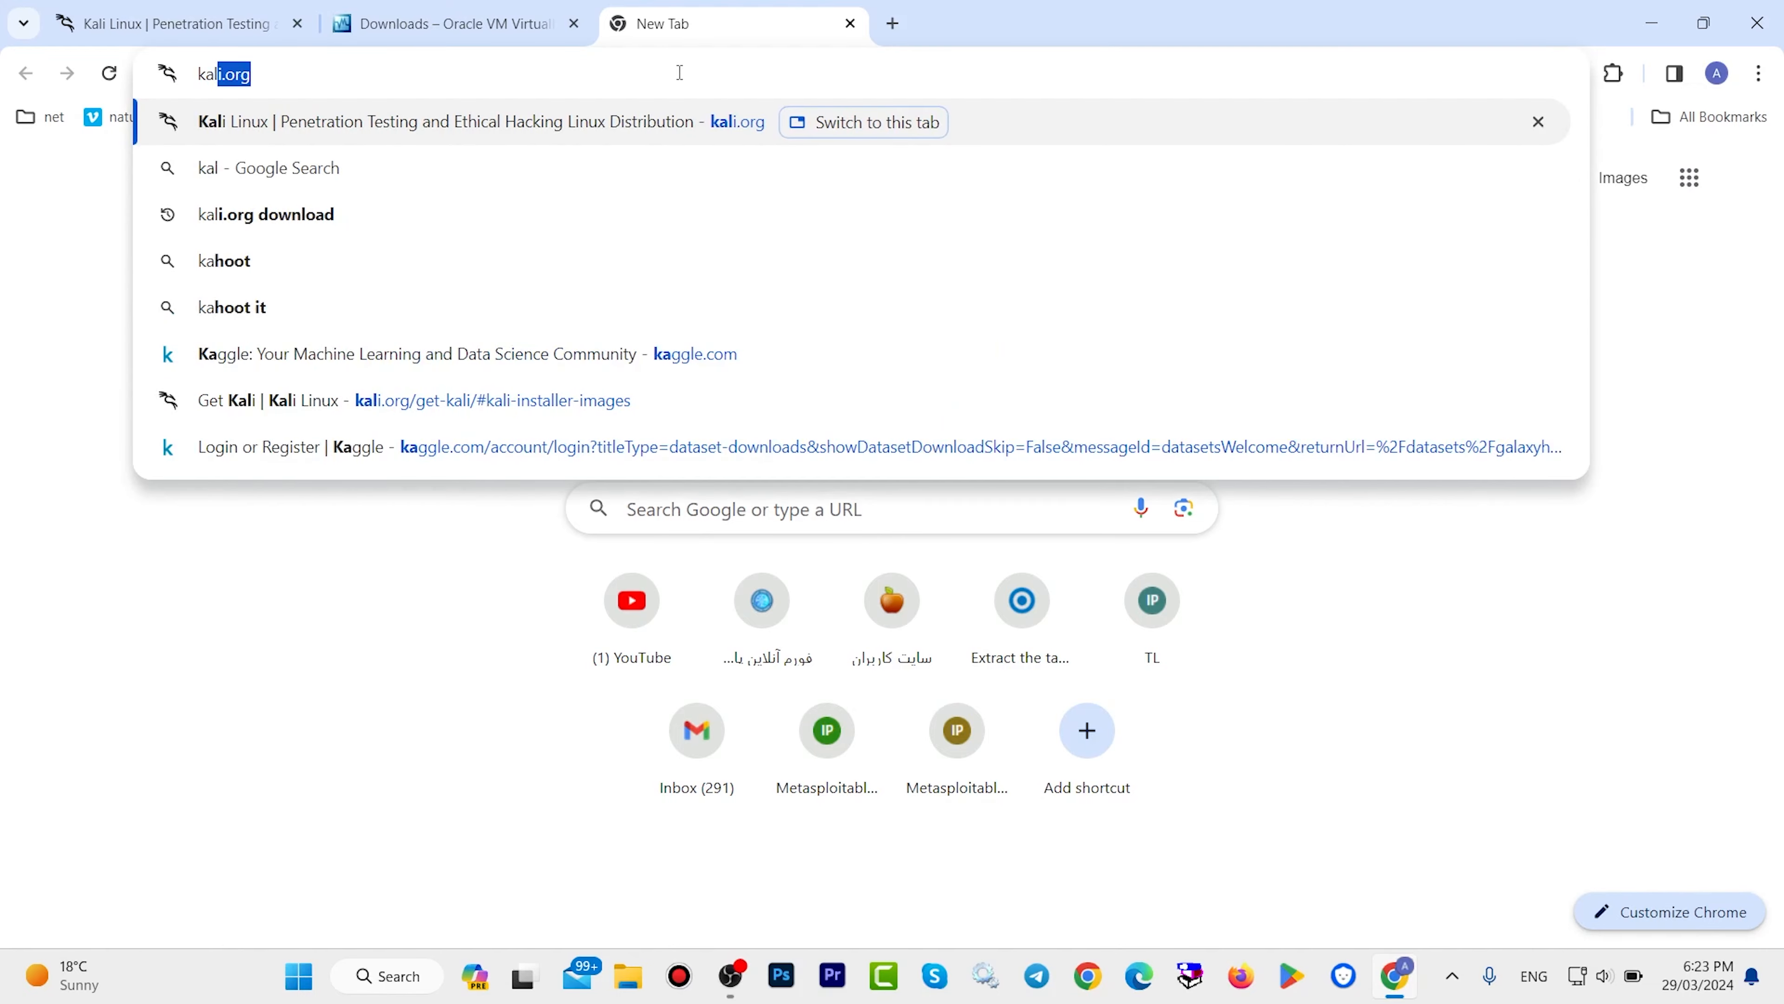
{"action": "type", "text": "i.org"}
{"action": "key", "text": "Return"}
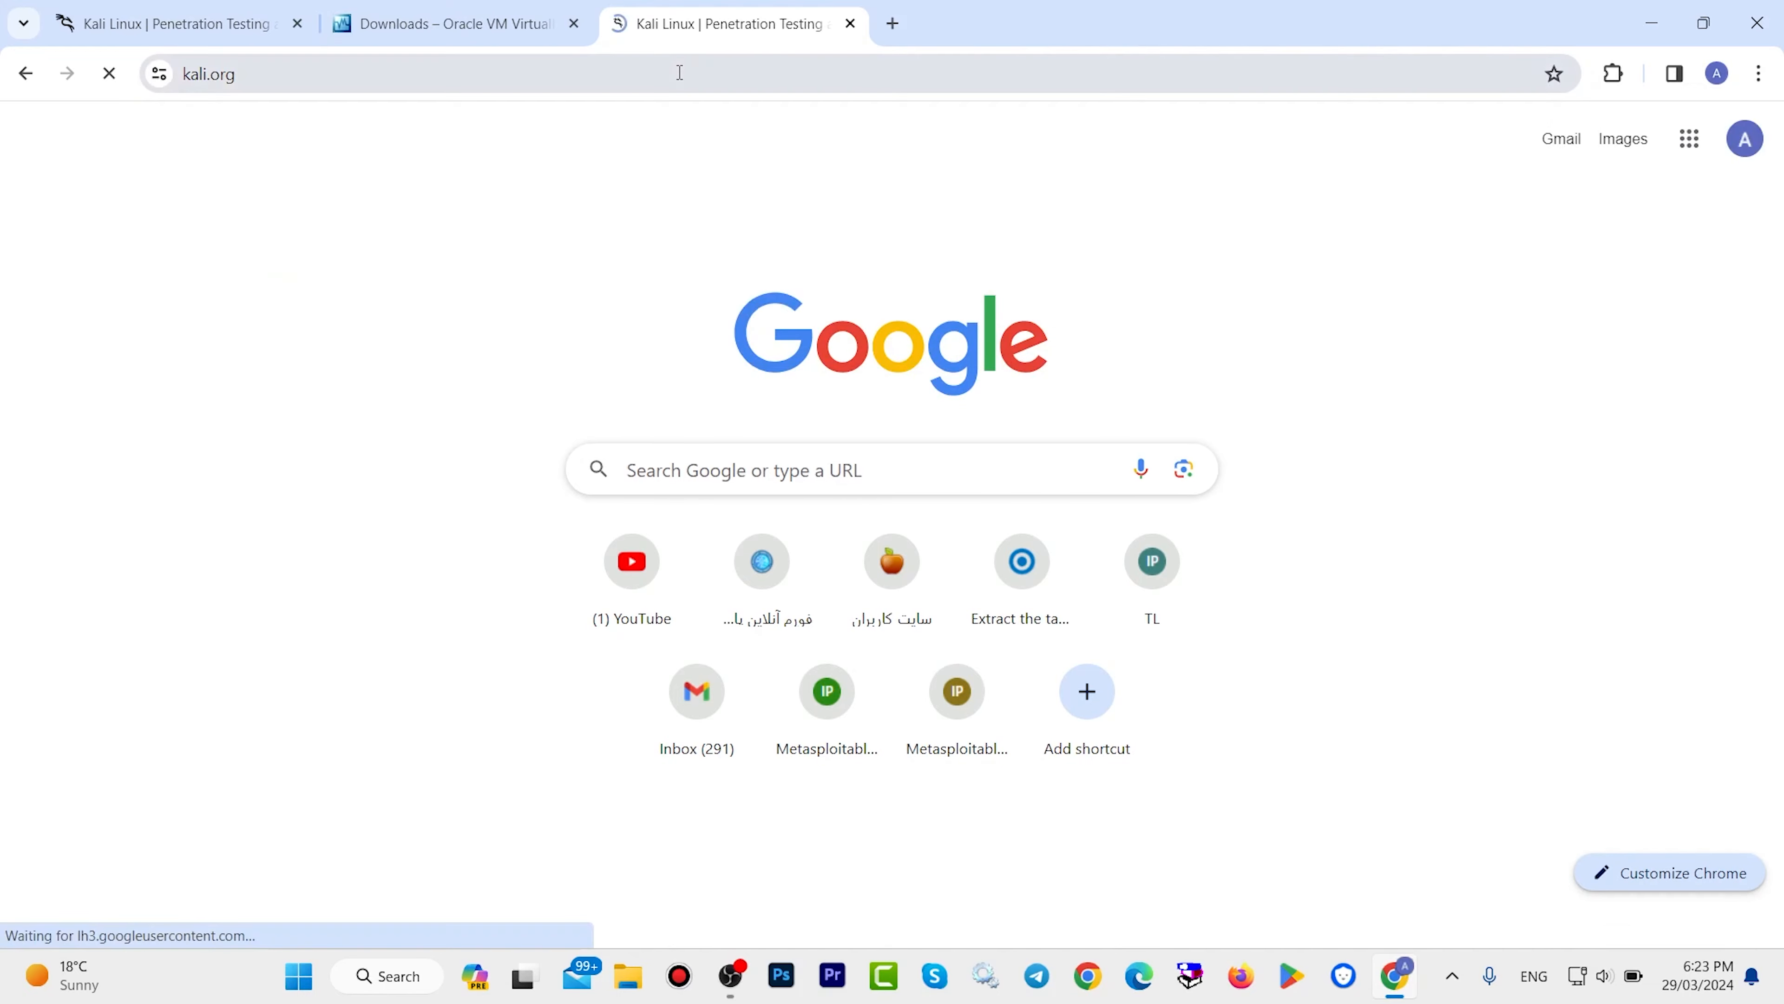
Go to the Kali Linux download page and open its Virtual Machines section.
{"action": "scroll", "coordinate": [976, 486], "scroll_direction": "down", "scroll_amount": 3}
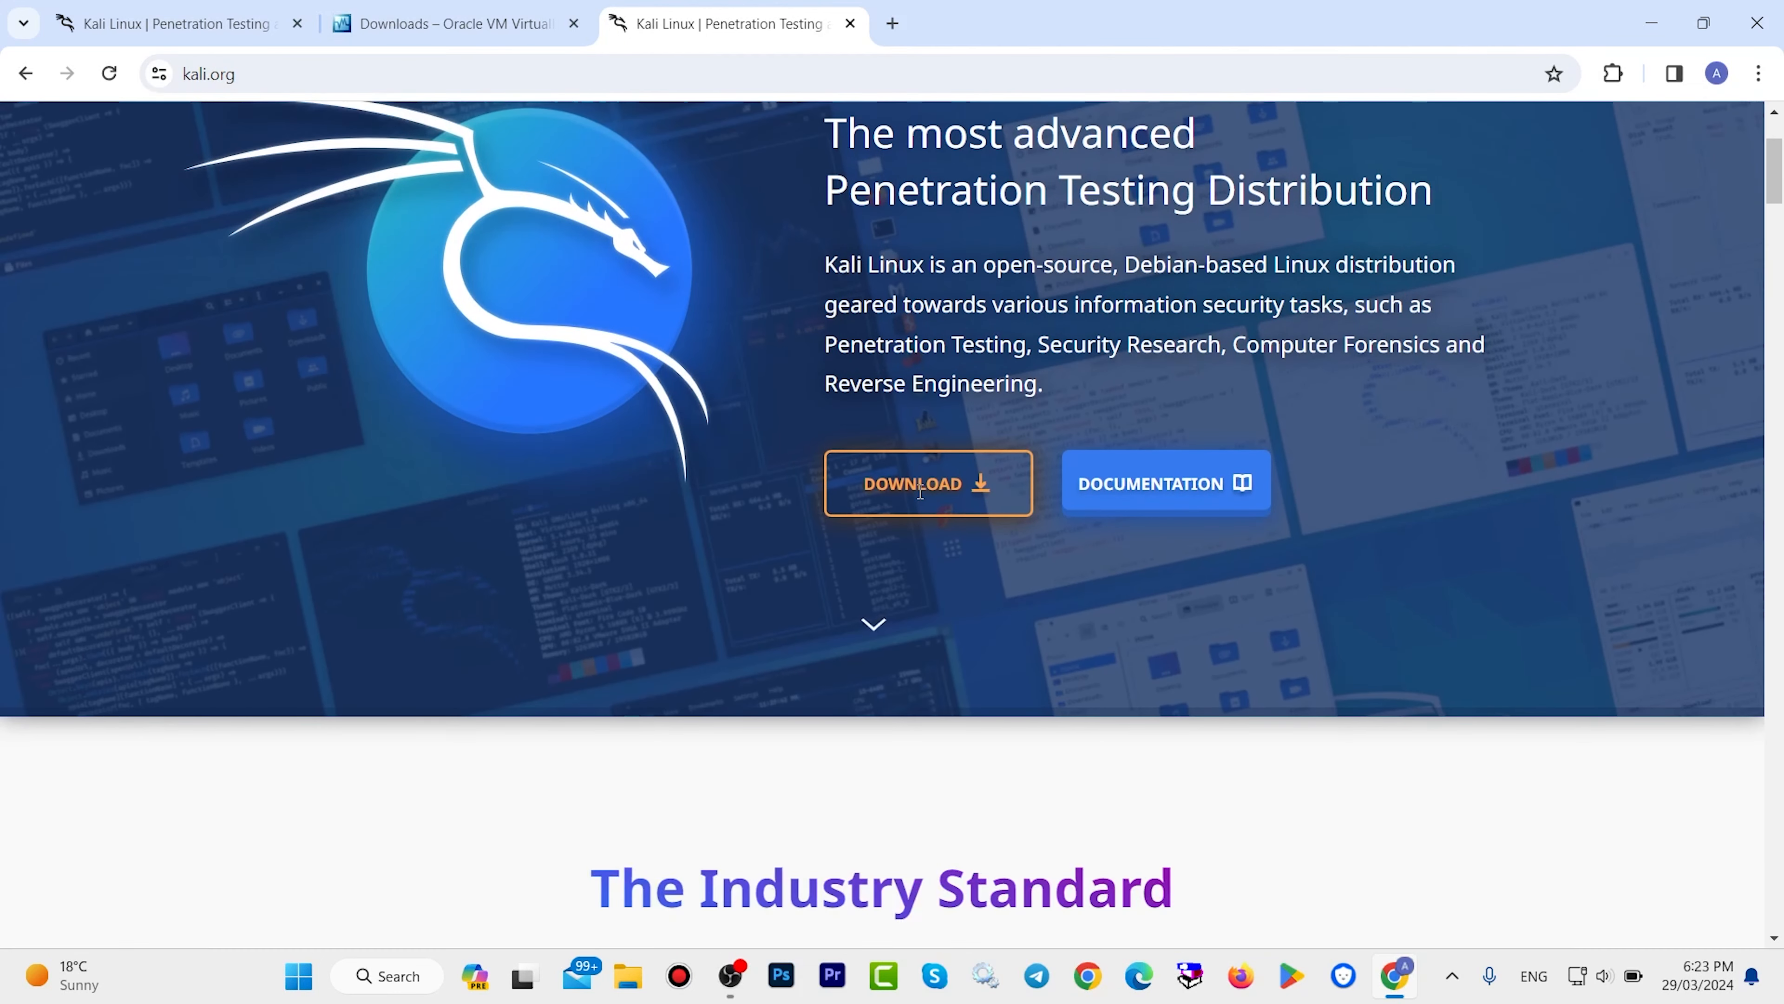
{"action": "left_click", "coordinate": [976, 485]}
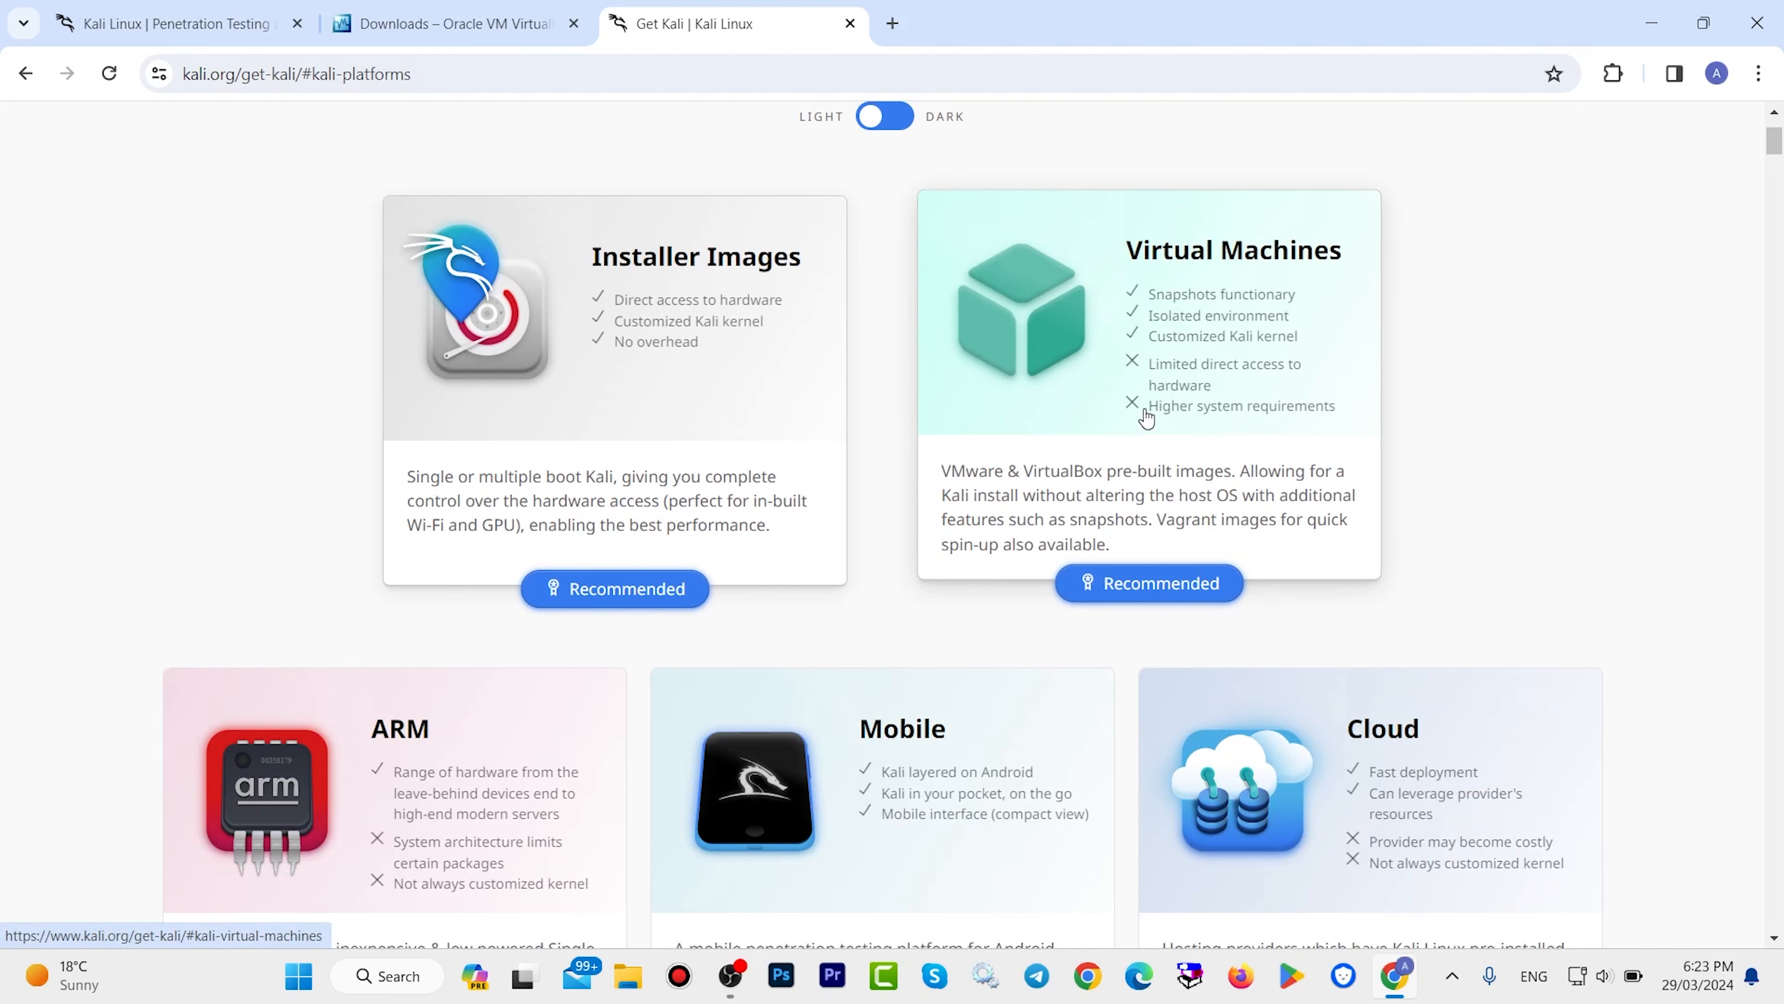
{"action": "left_click", "coordinate": [1146, 418]}
Download the recommended 64-bit VirtualBox image of Kali Linux and check the download's progress.
{"action": "scroll", "coordinate": [836, 414], "scroll_direction": "down", "scroll_amount": 2}
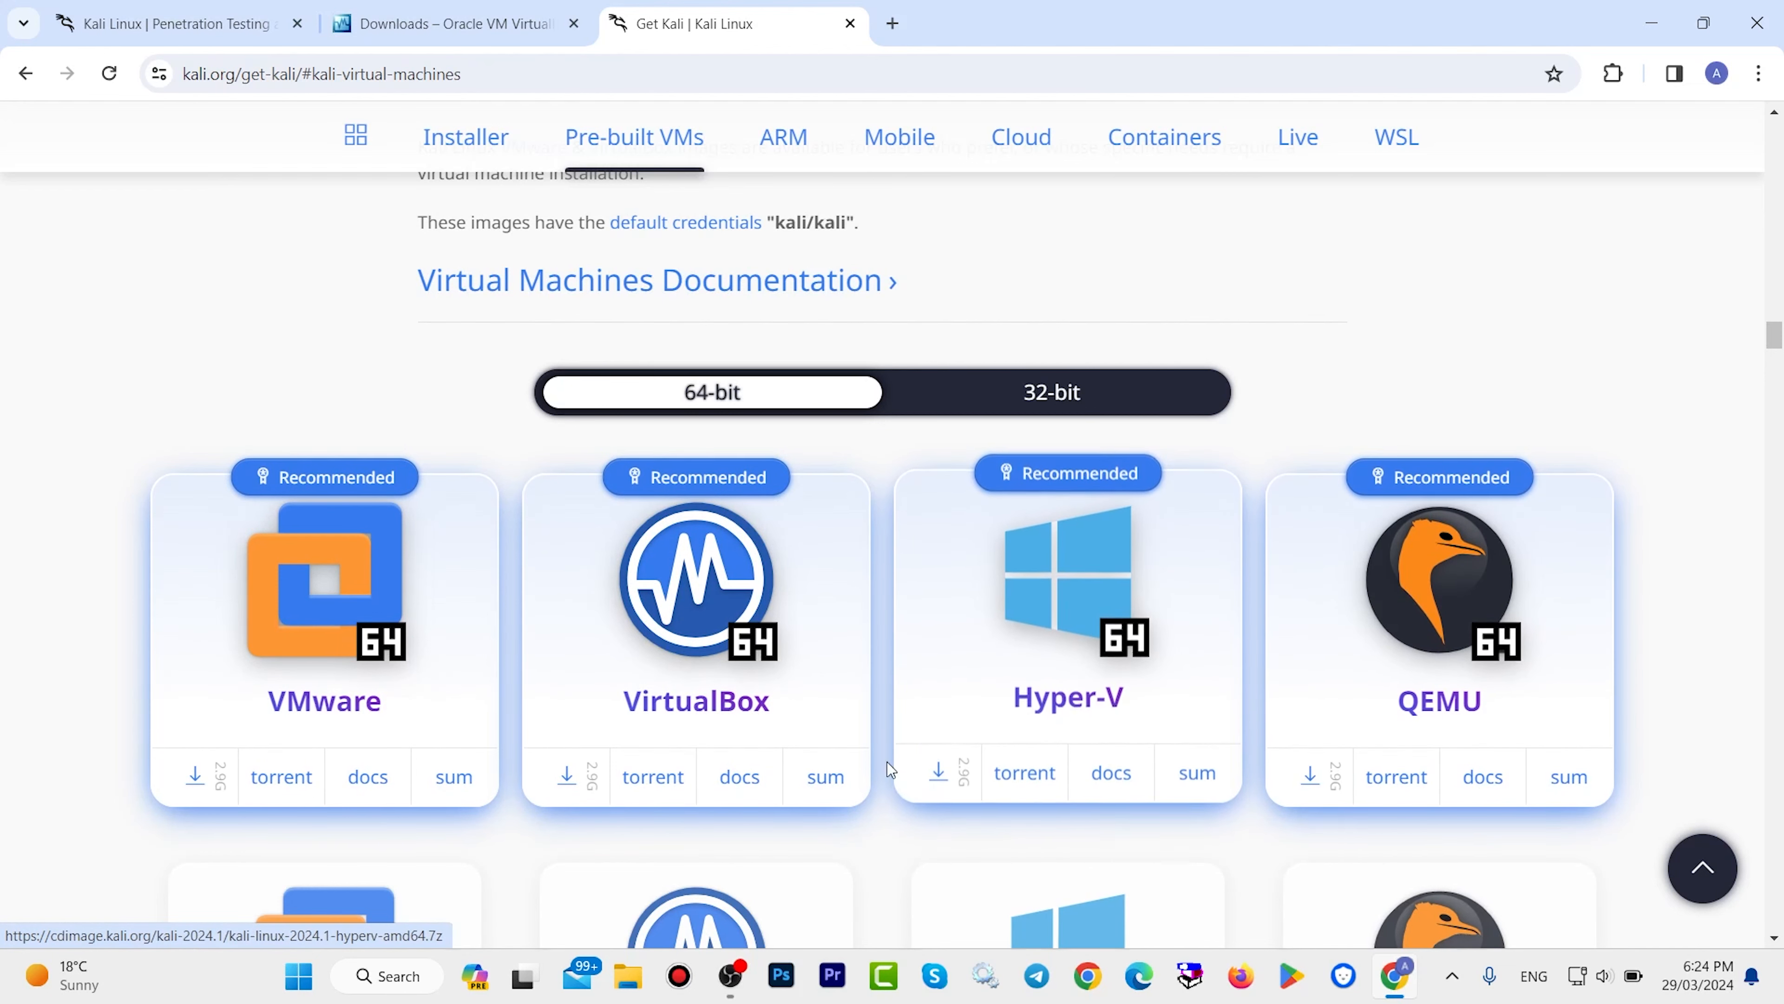
{"action": "scroll", "coordinate": [682, 673], "scroll_direction": "down", "scroll_amount": 3}
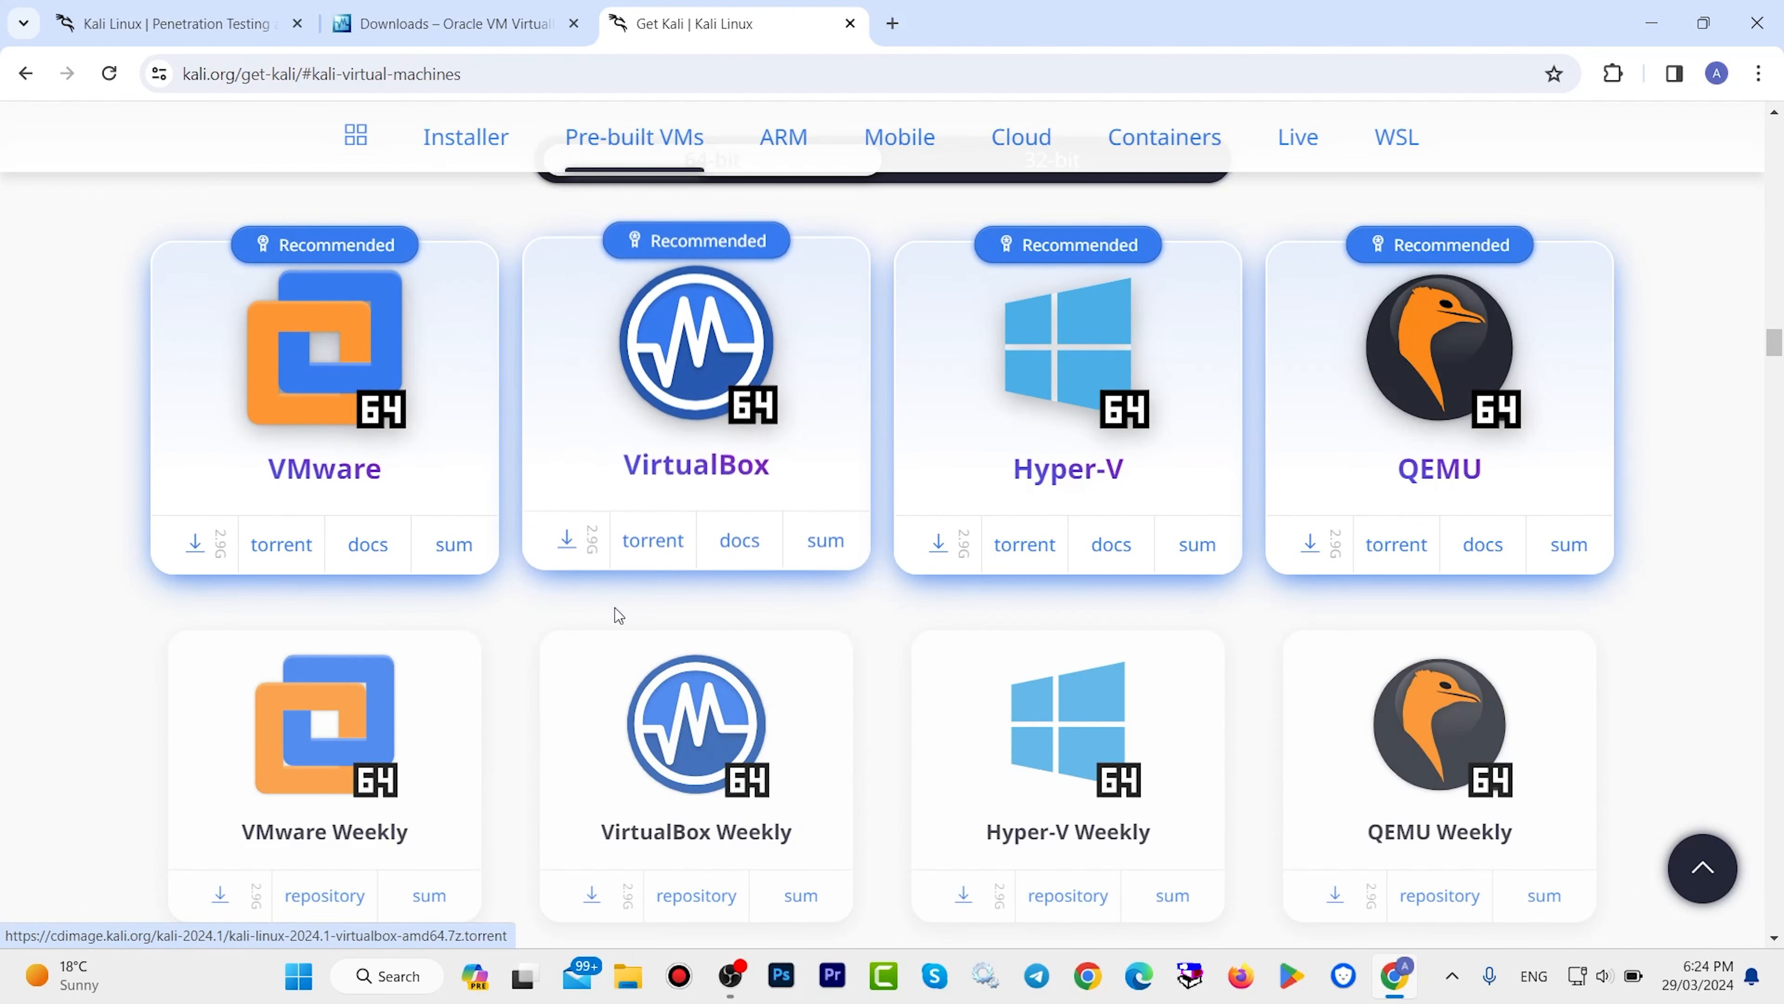
{"action": "left_click", "coordinate": [576, 546]}
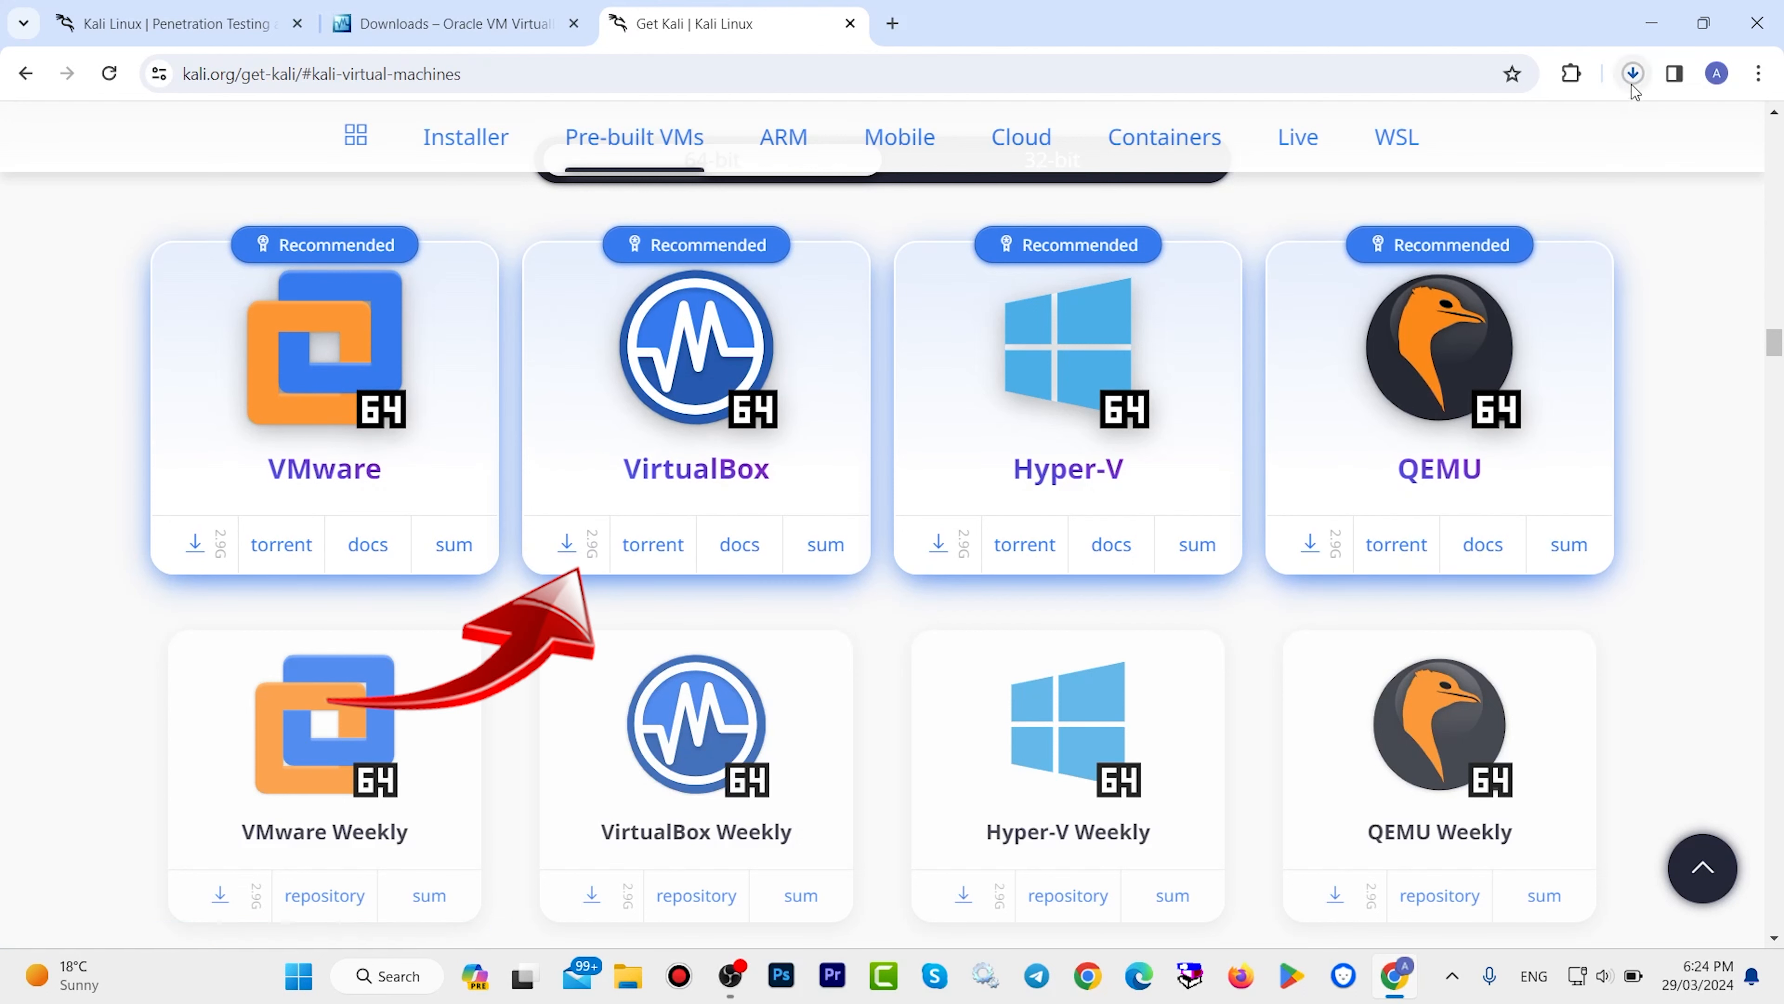
{"action": "left_click", "coordinate": [1632, 74]}
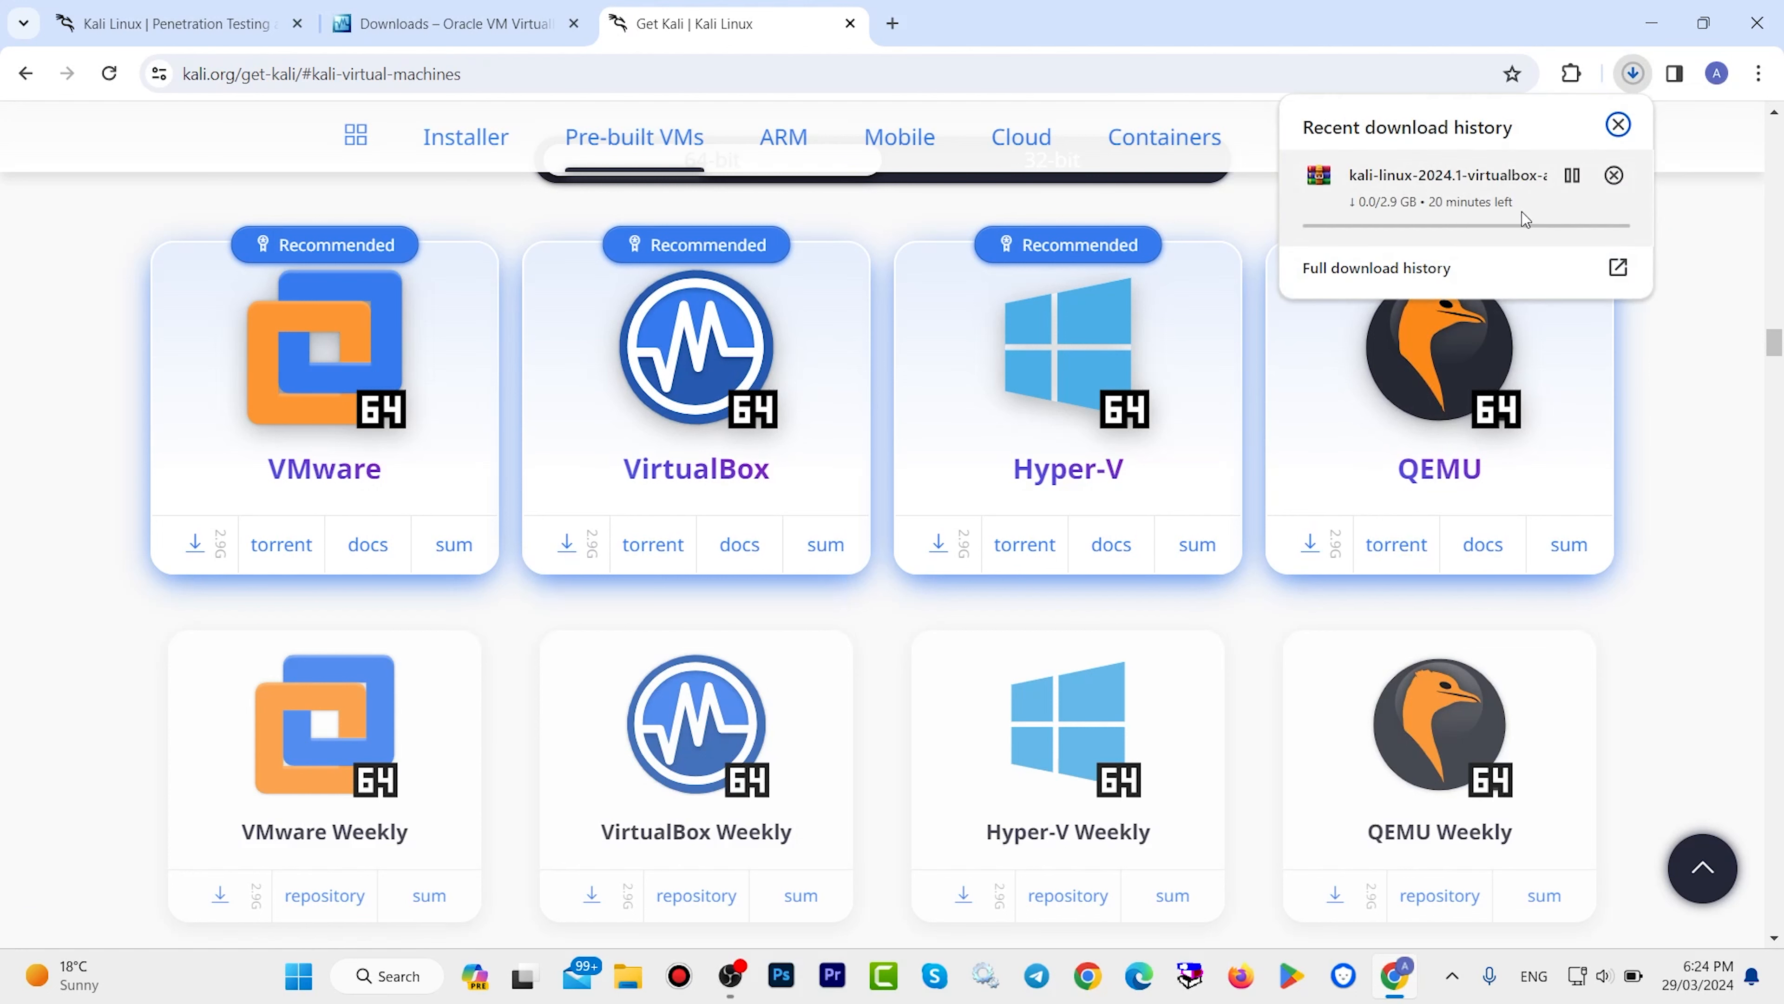
{"action": "left_click", "coordinate": [1758, 471]}
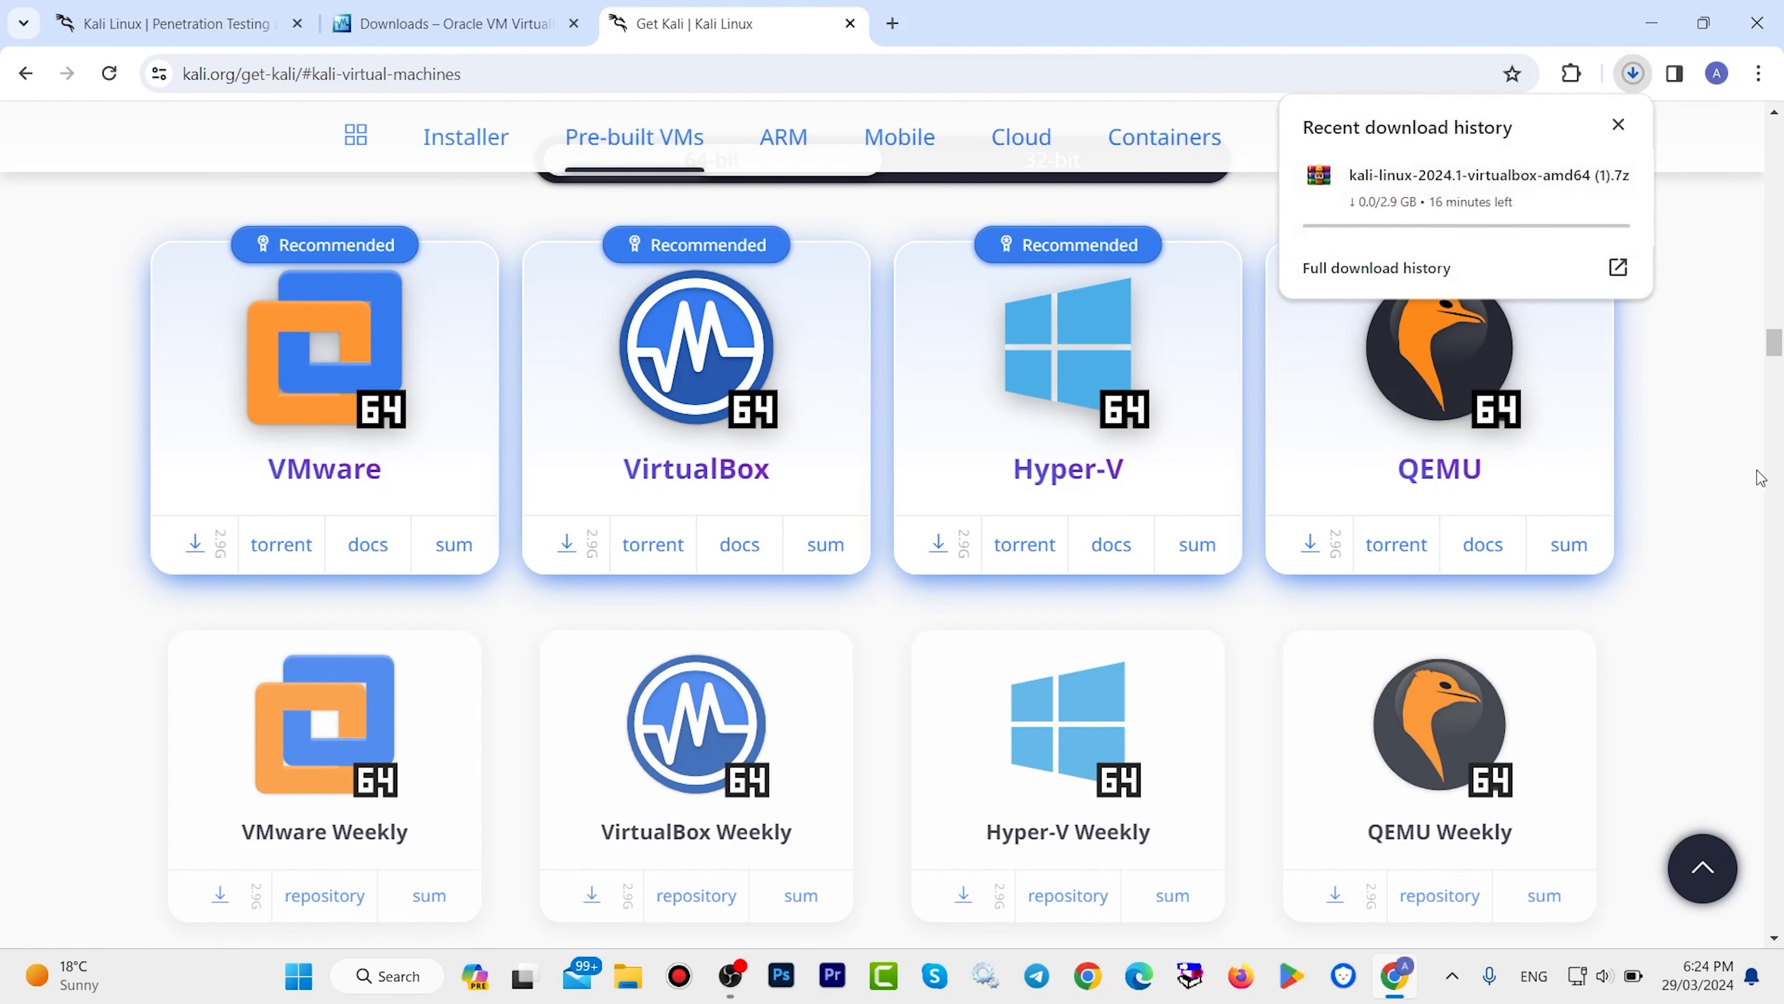
Search Google for "virtualbox download" in a new browser tab.
{"action": "left_click", "coordinate": [894, 24]}
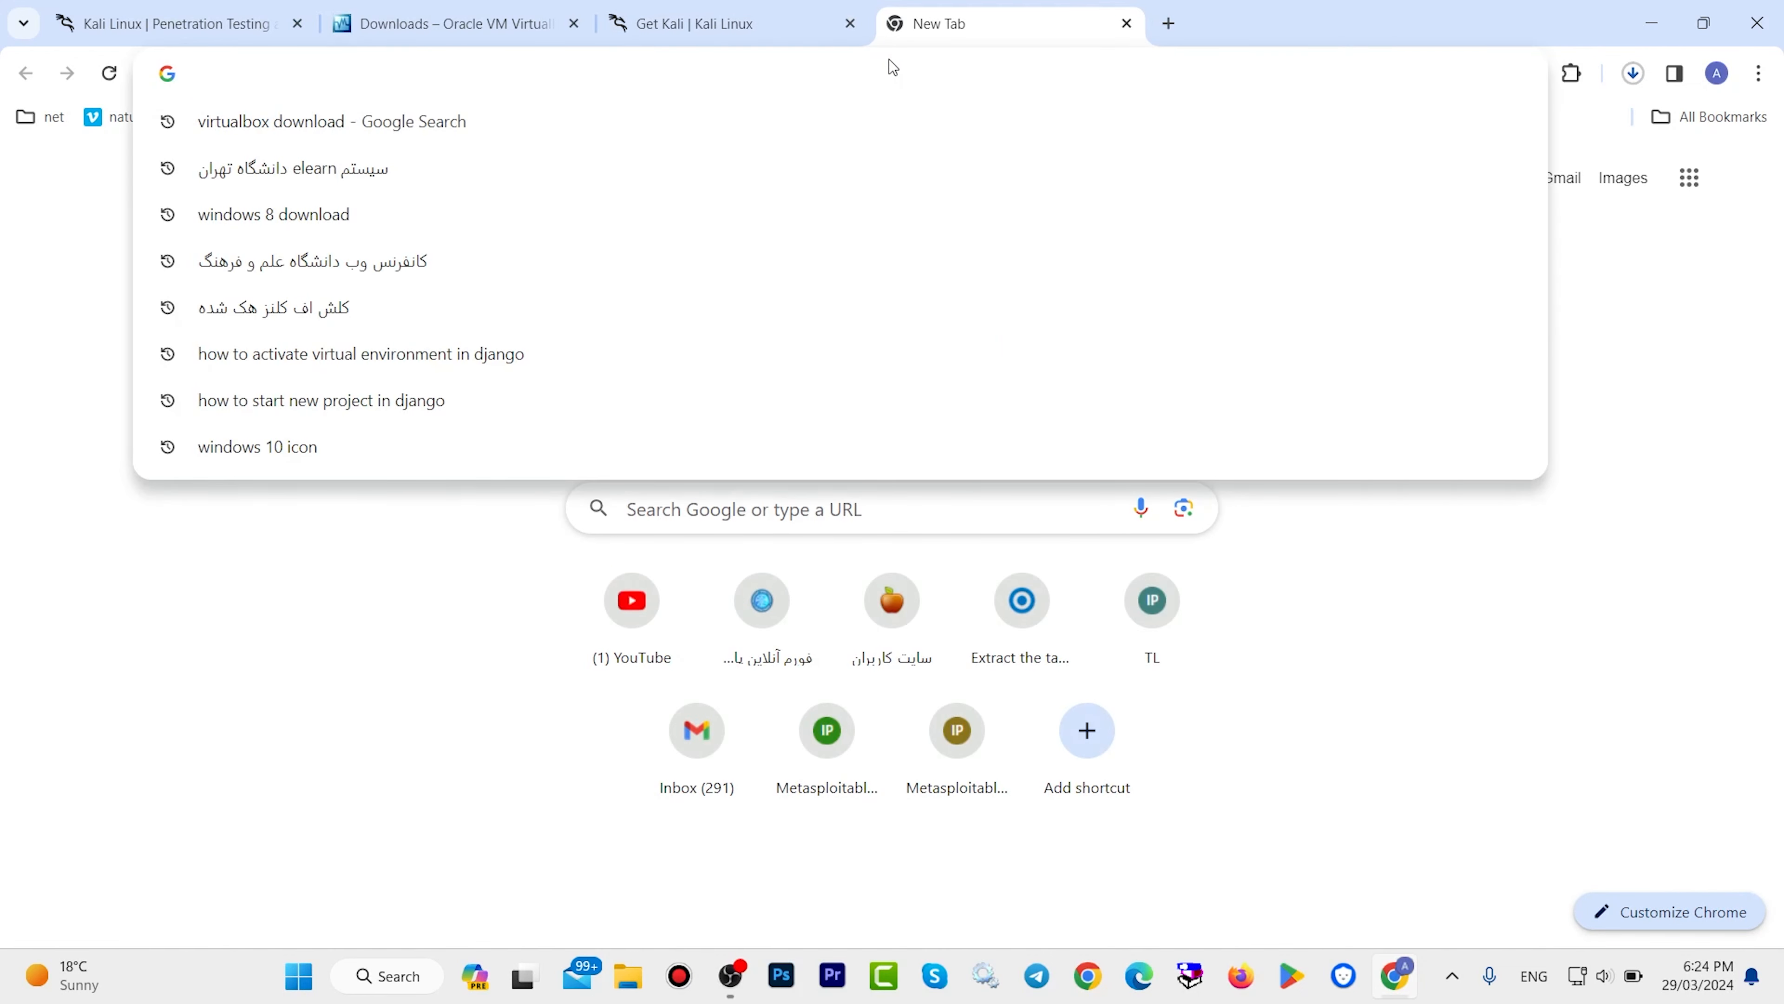
{"action": "type", "text": "virtualbox download"}
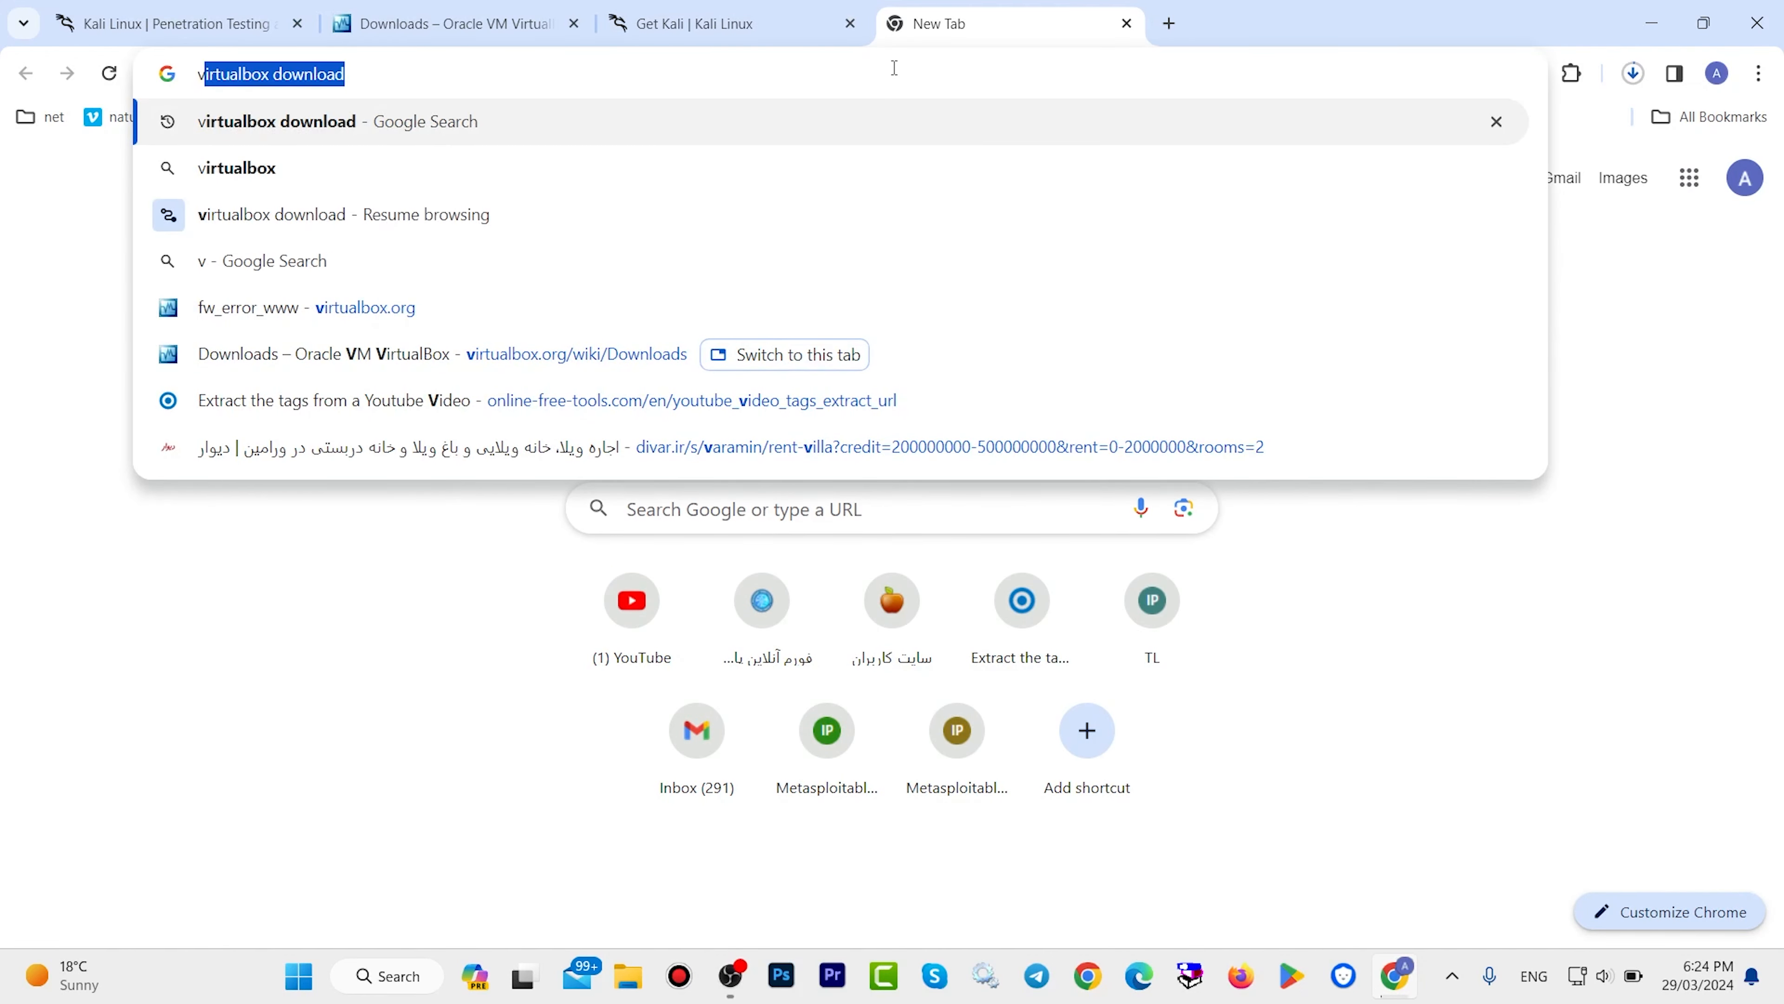
{"action": "key", "text": "Right"}
{"action": "key", "text": "Return"}
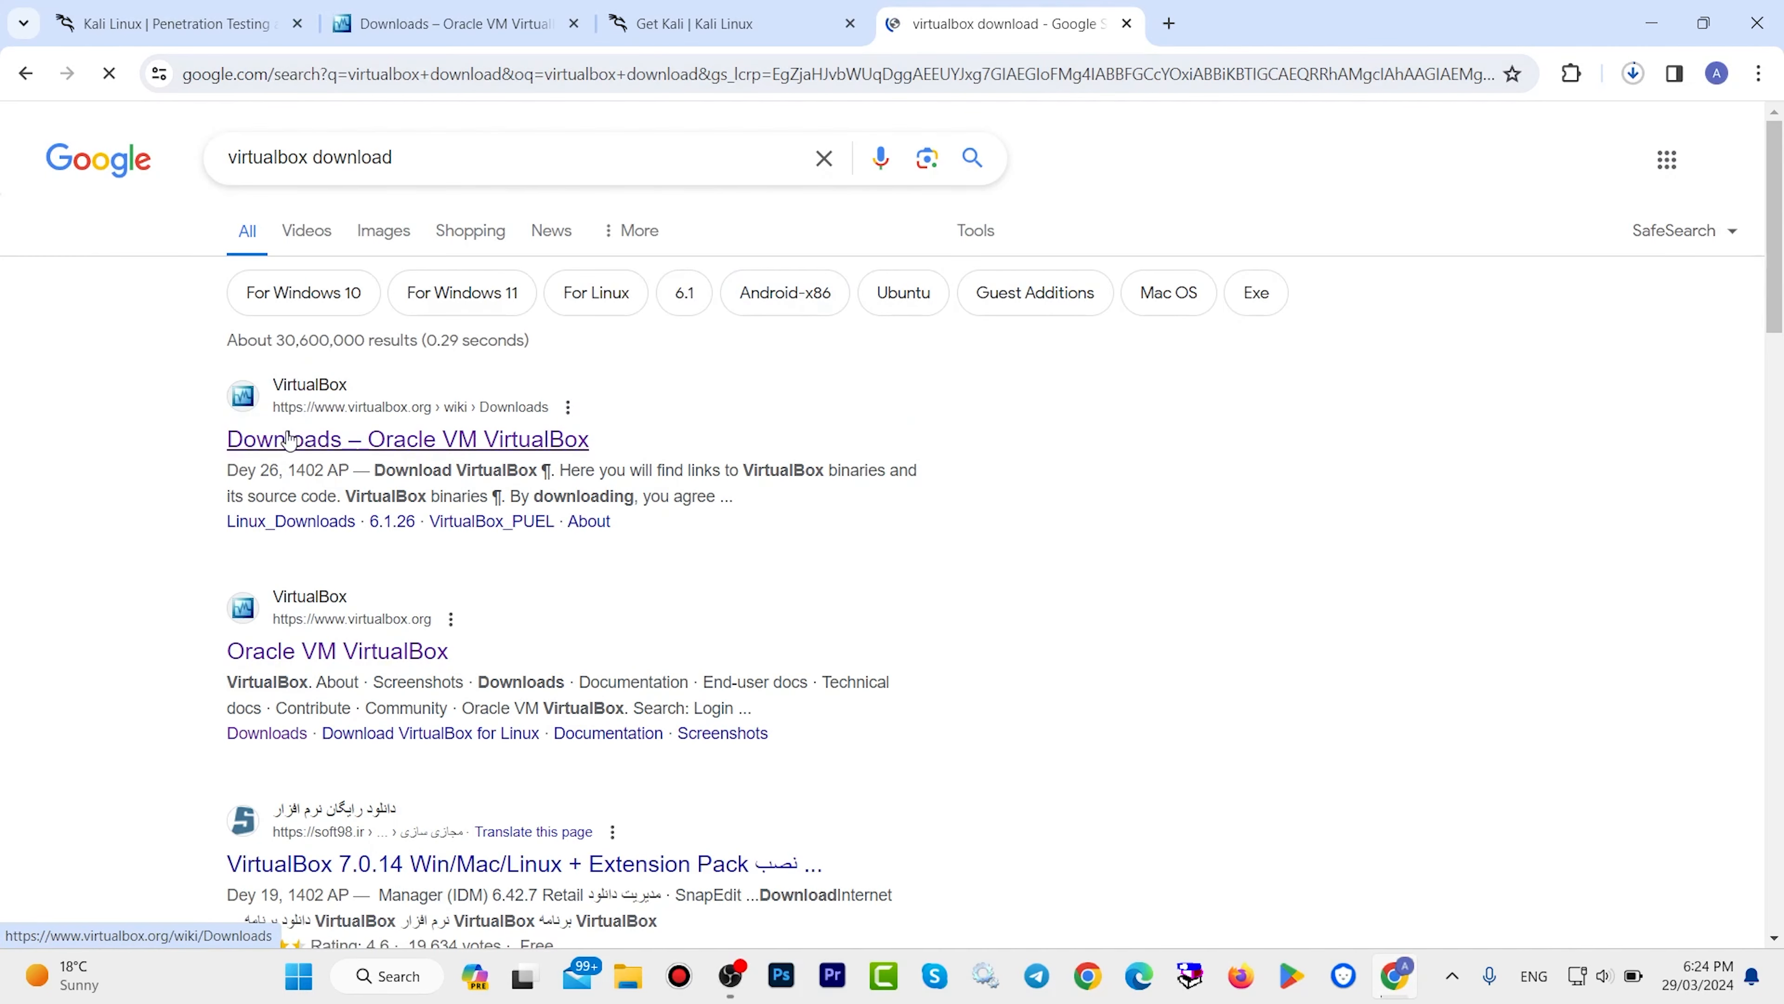
Open the "Downloads – Oracle VM VirtualBox" search result in a new tab and switch to that tab.
{"action": "right_click", "coordinate": [350, 447]}
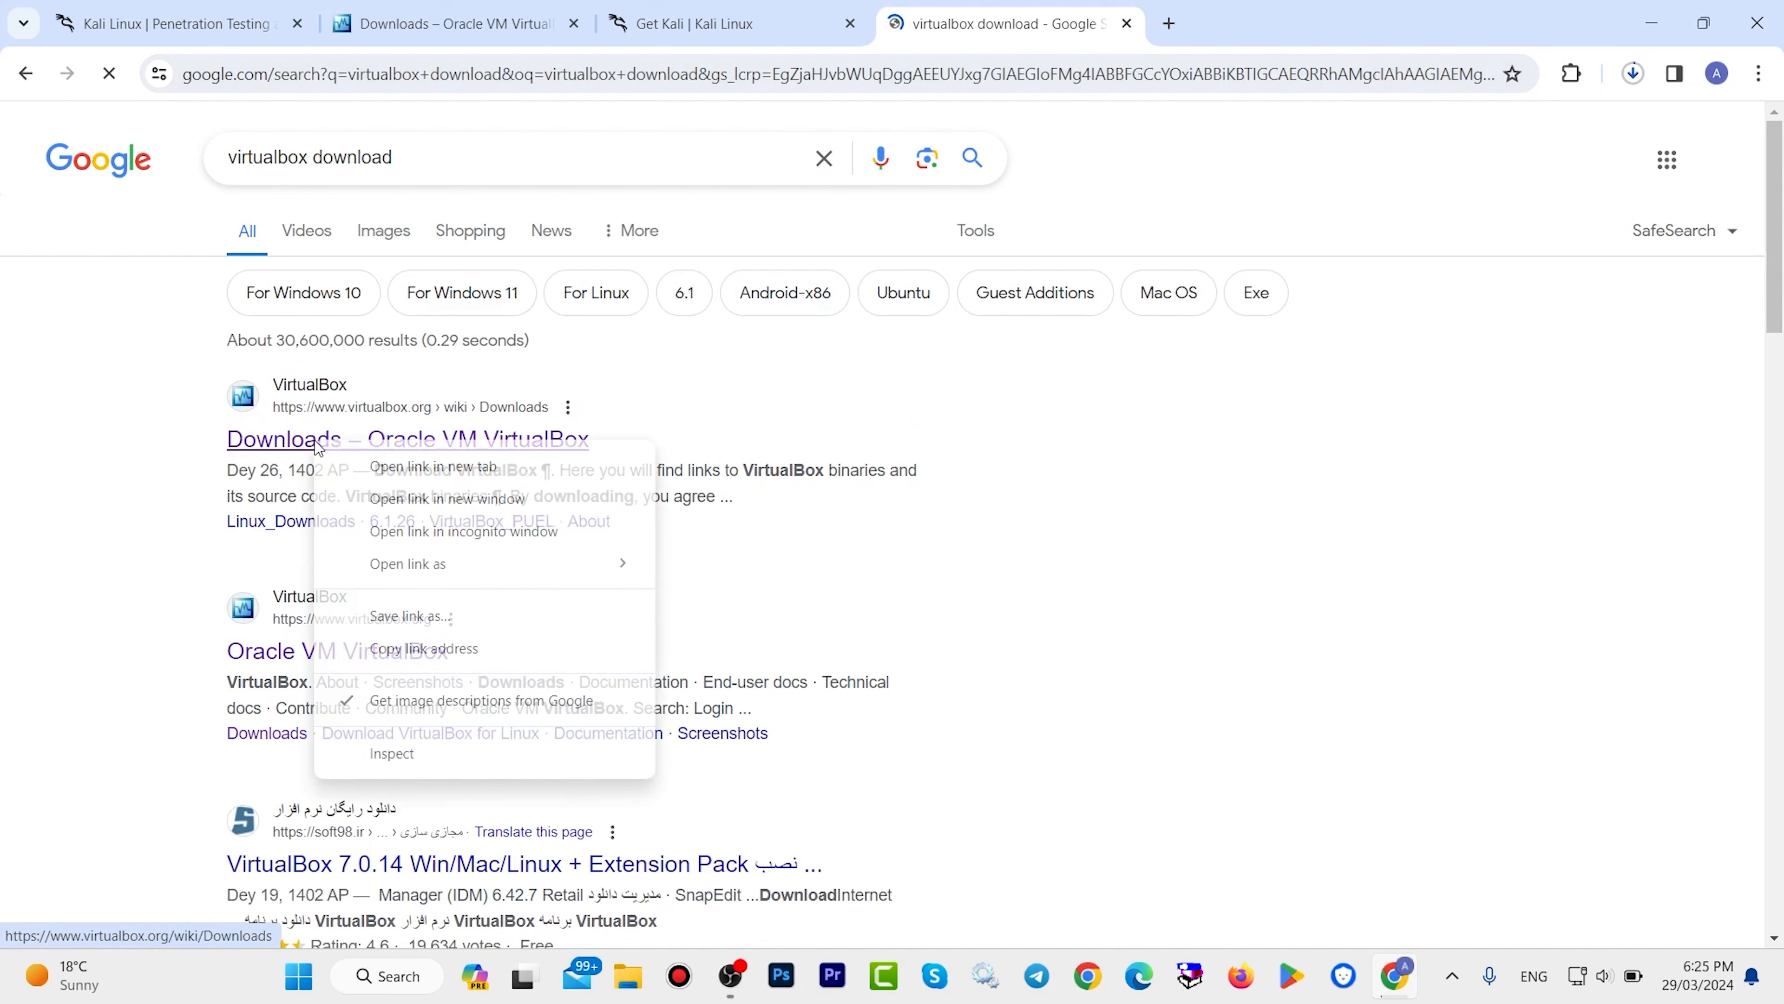
{"action": "left_click", "coordinate": [386, 464]}
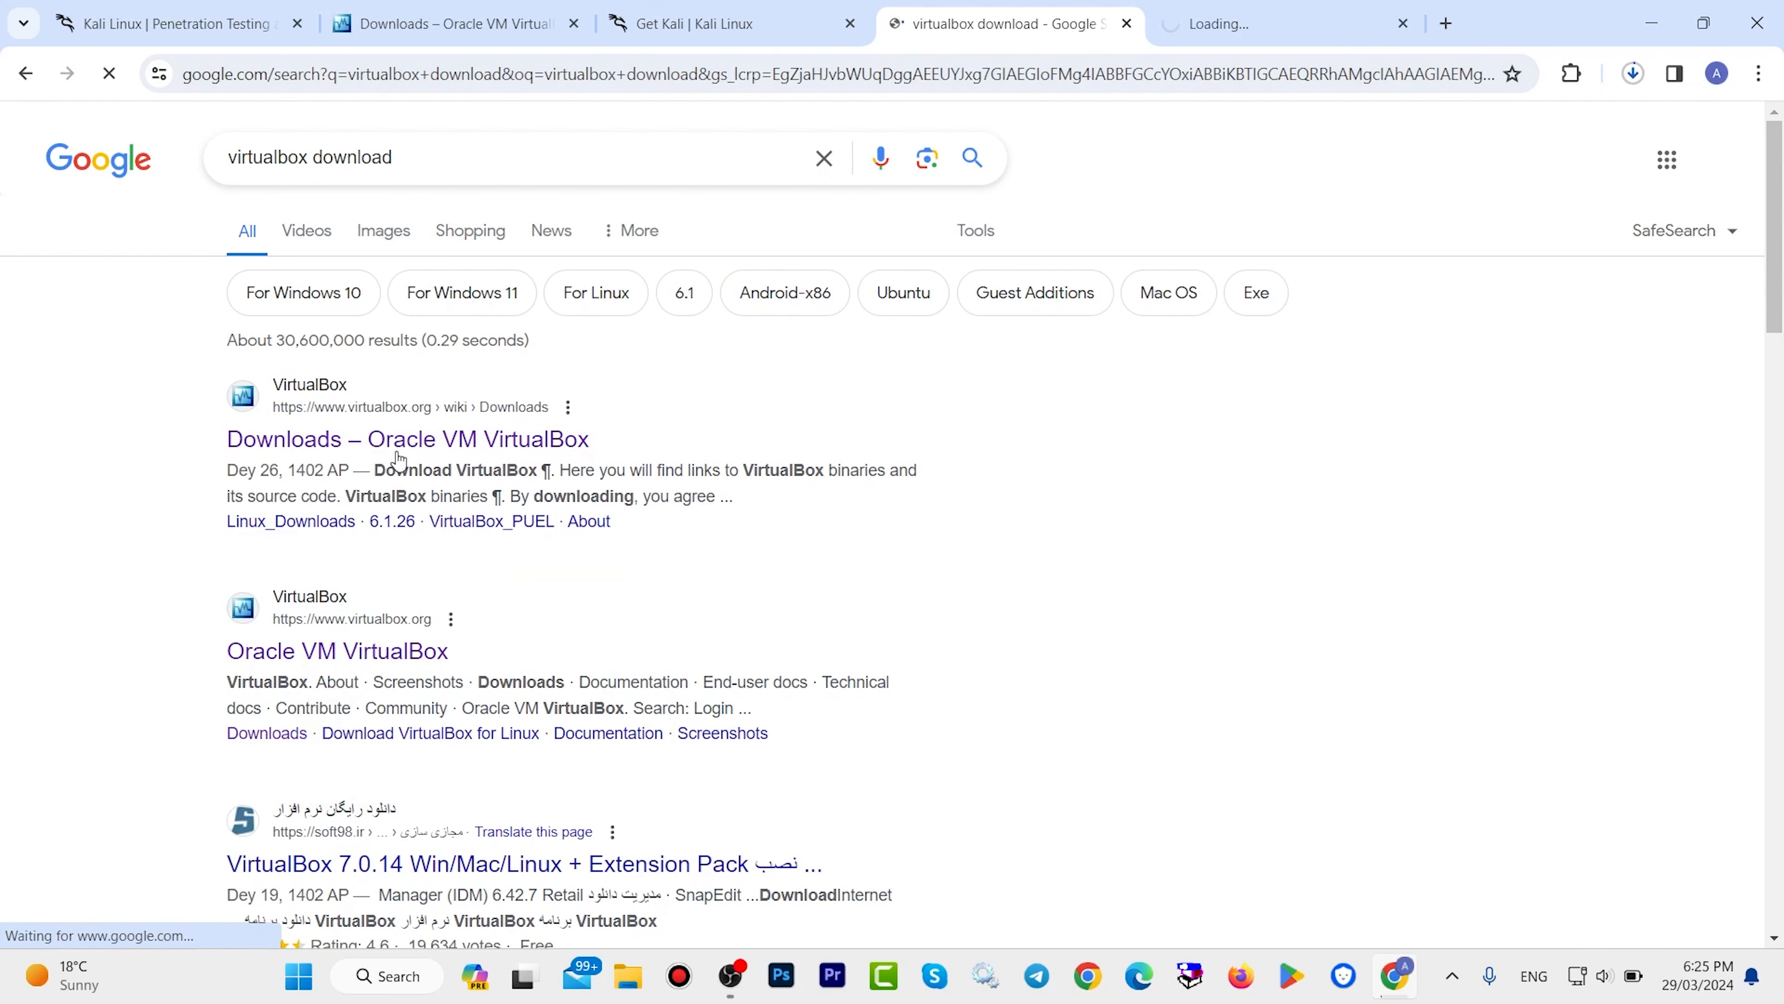
{"action": "left_click", "coordinate": [1204, 8]}
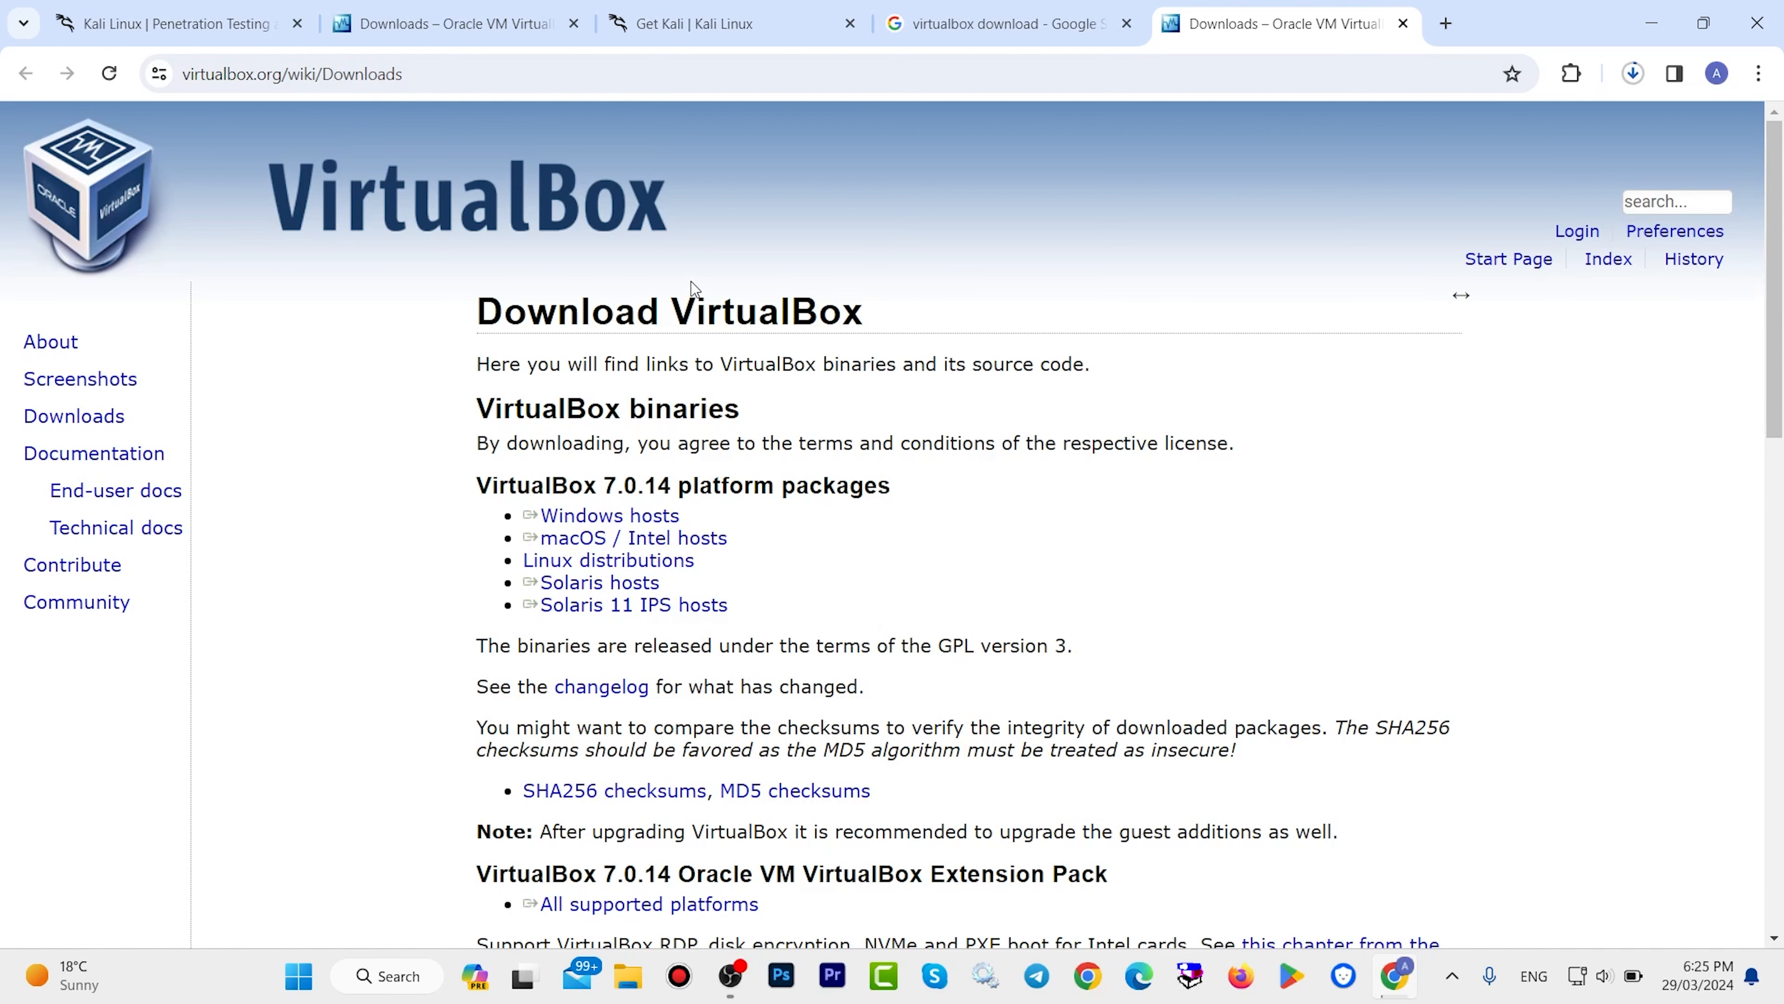
Examine the VirtualBox 7.0.14 platform packages offered for the different host operating systems.
{"action": "scroll", "coordinate": [694, 288], "scroll_direction": "down", "scroll_amount": 1}
{"action": "double_click", "coordinate": [517, 371]}
{"action": "scroll", "coordinate": [562, 373], "scroll_direction": "down", "scroll_amount": 1}
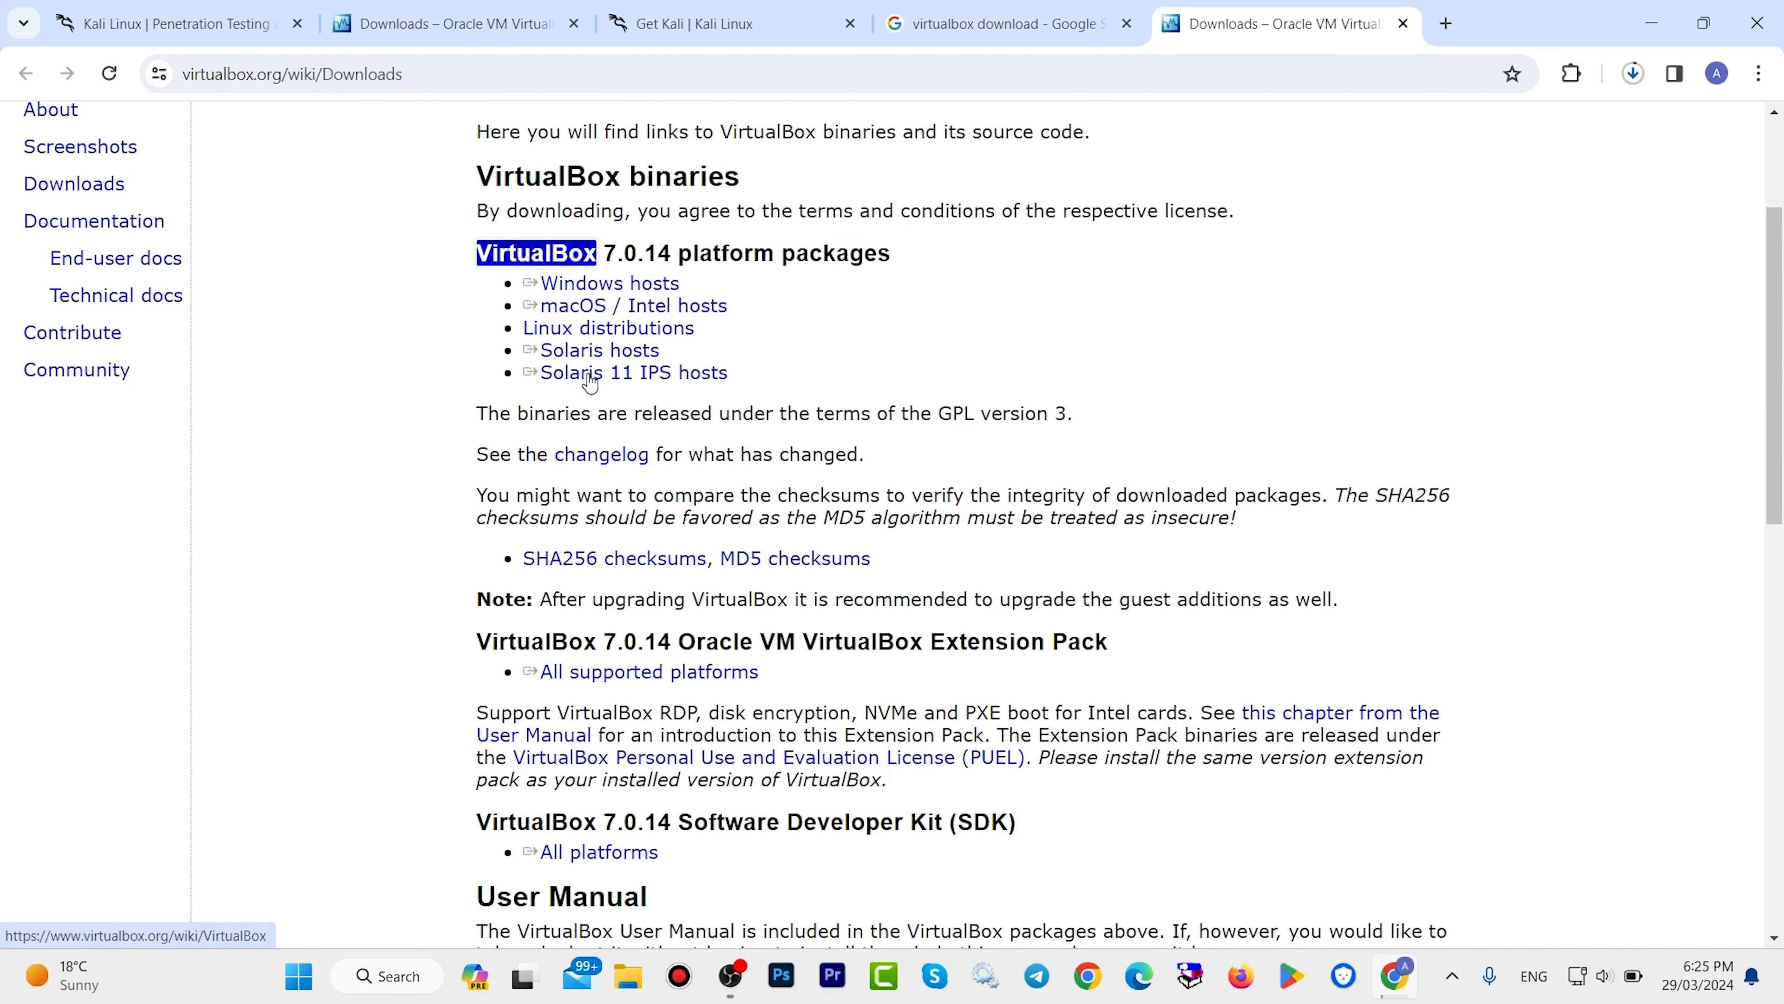
{"action": "triple_click", "coordinate": [590, 375]}
{"action": "triple_click", "coordinate": [590, 306]}
{"action": "triple_click", "coordinate": [604, 283]}
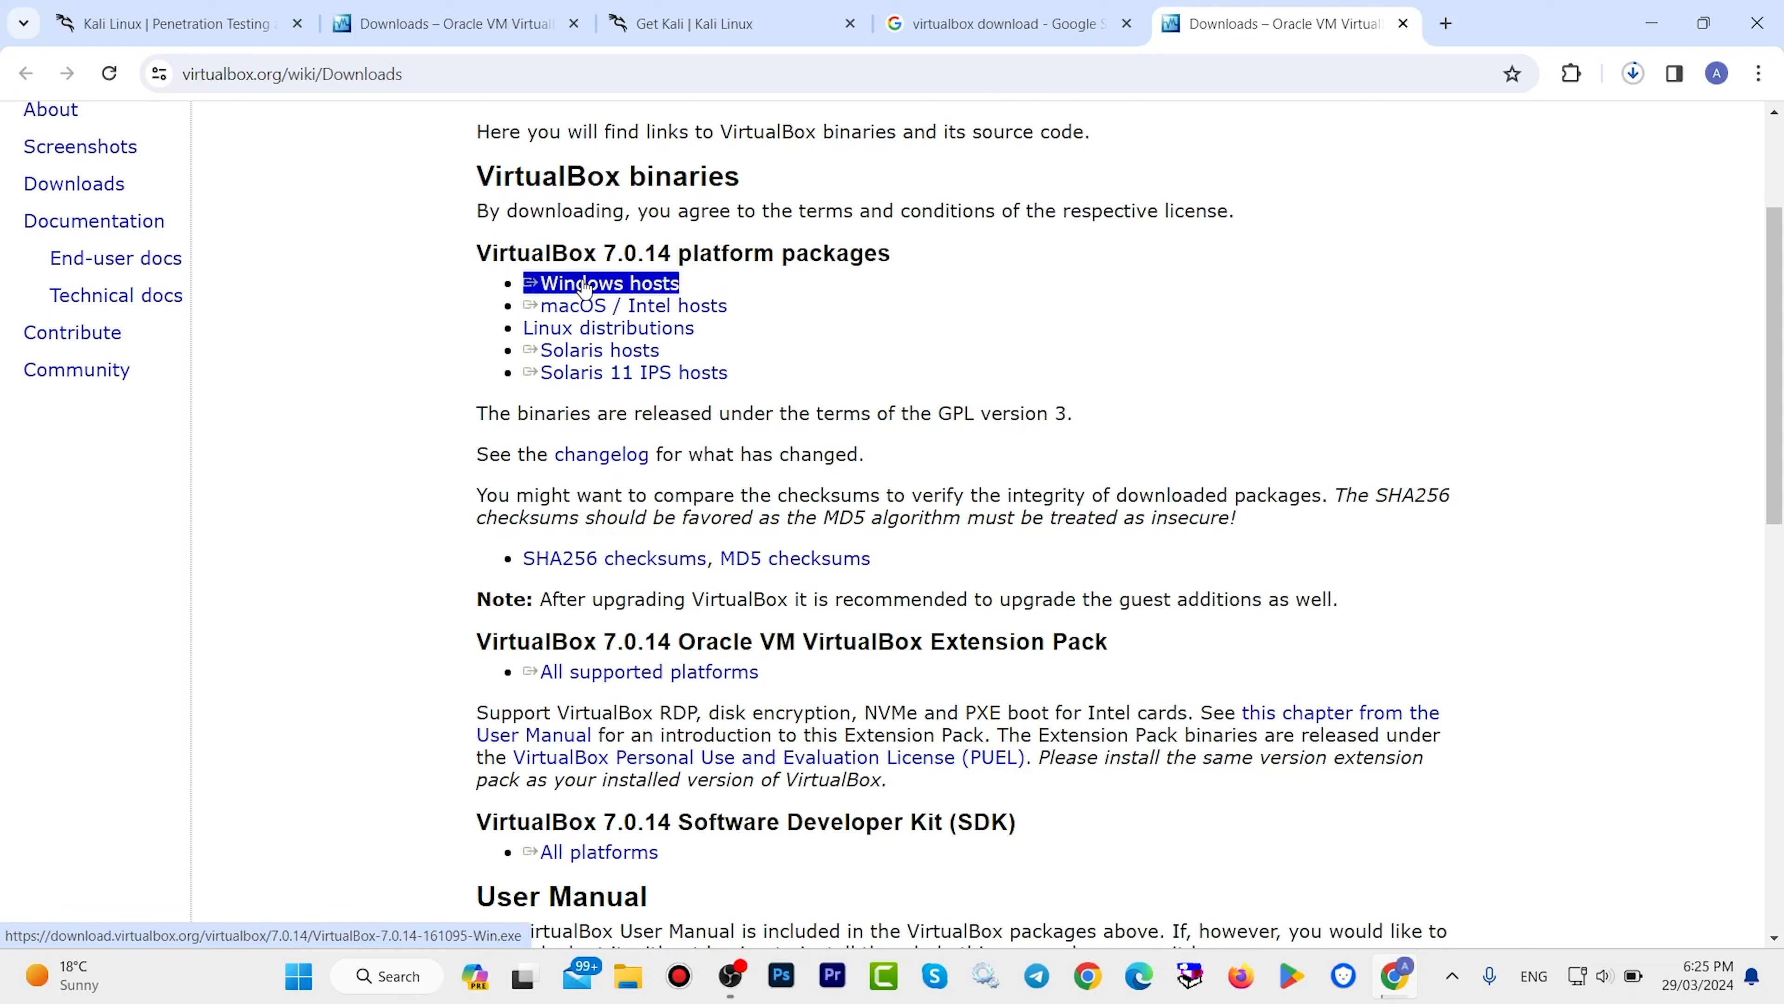
{"action": "triple_click", "coordinate": [573, 306]}
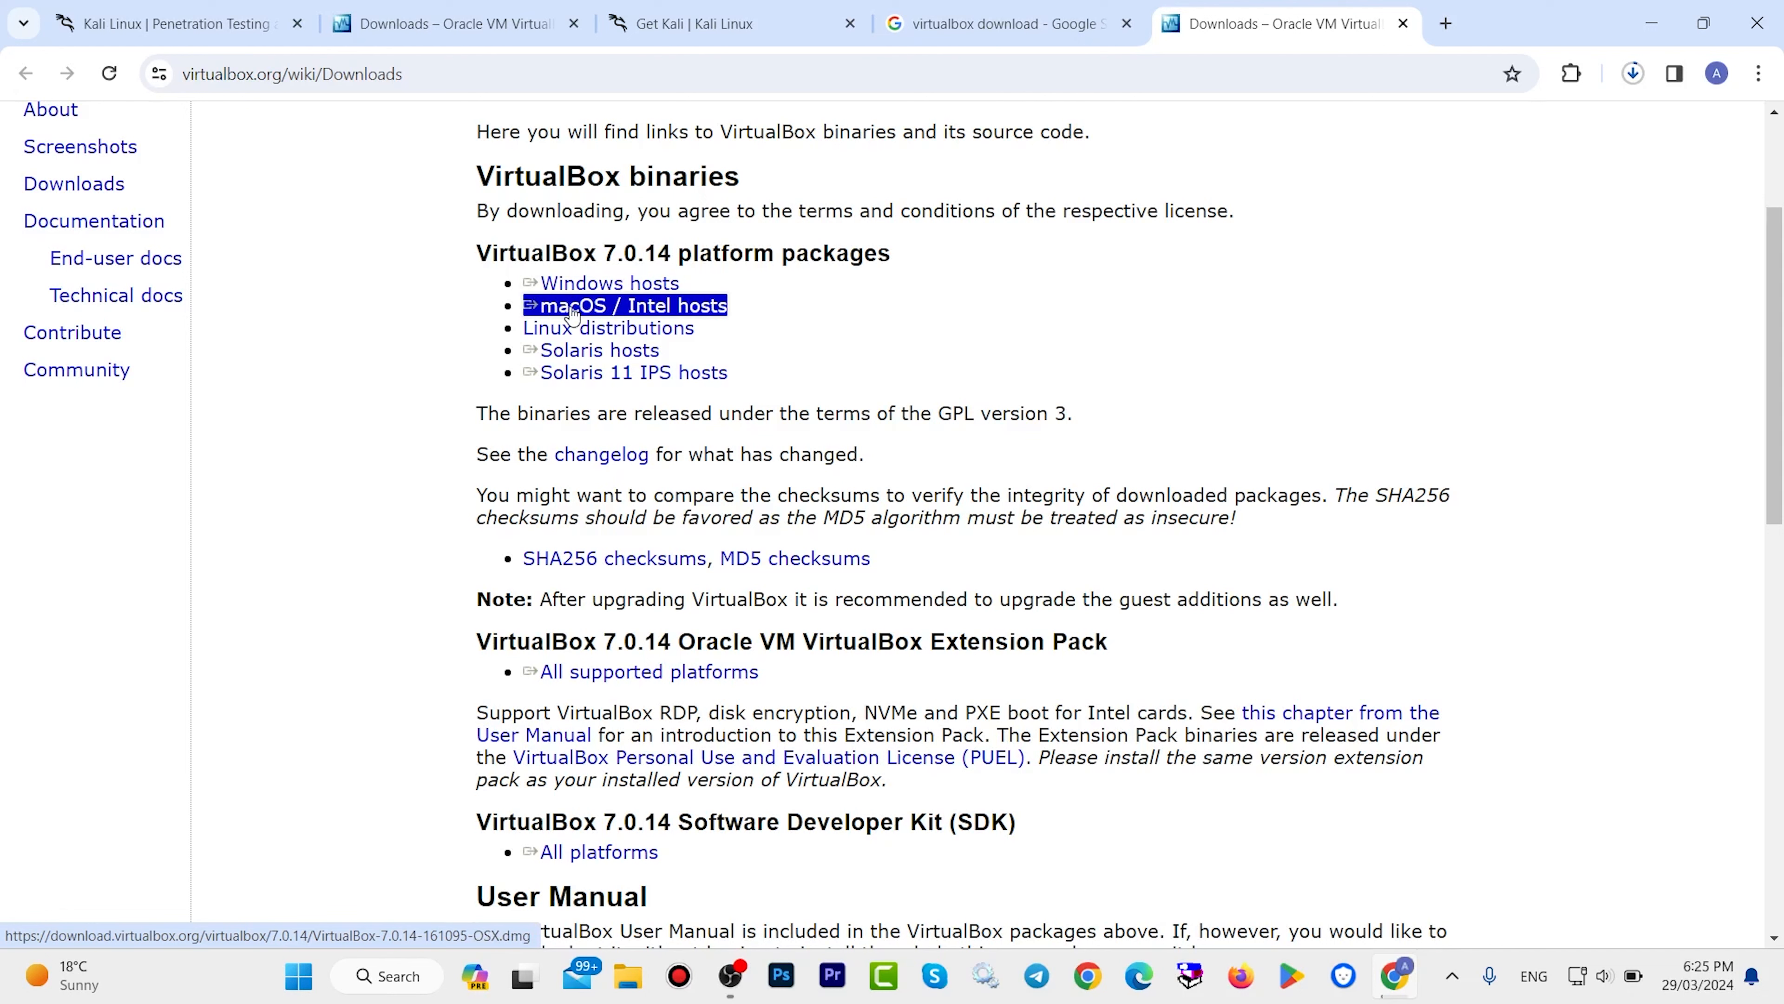
{"action": "triple_click", "coordinate": [583, 329]}
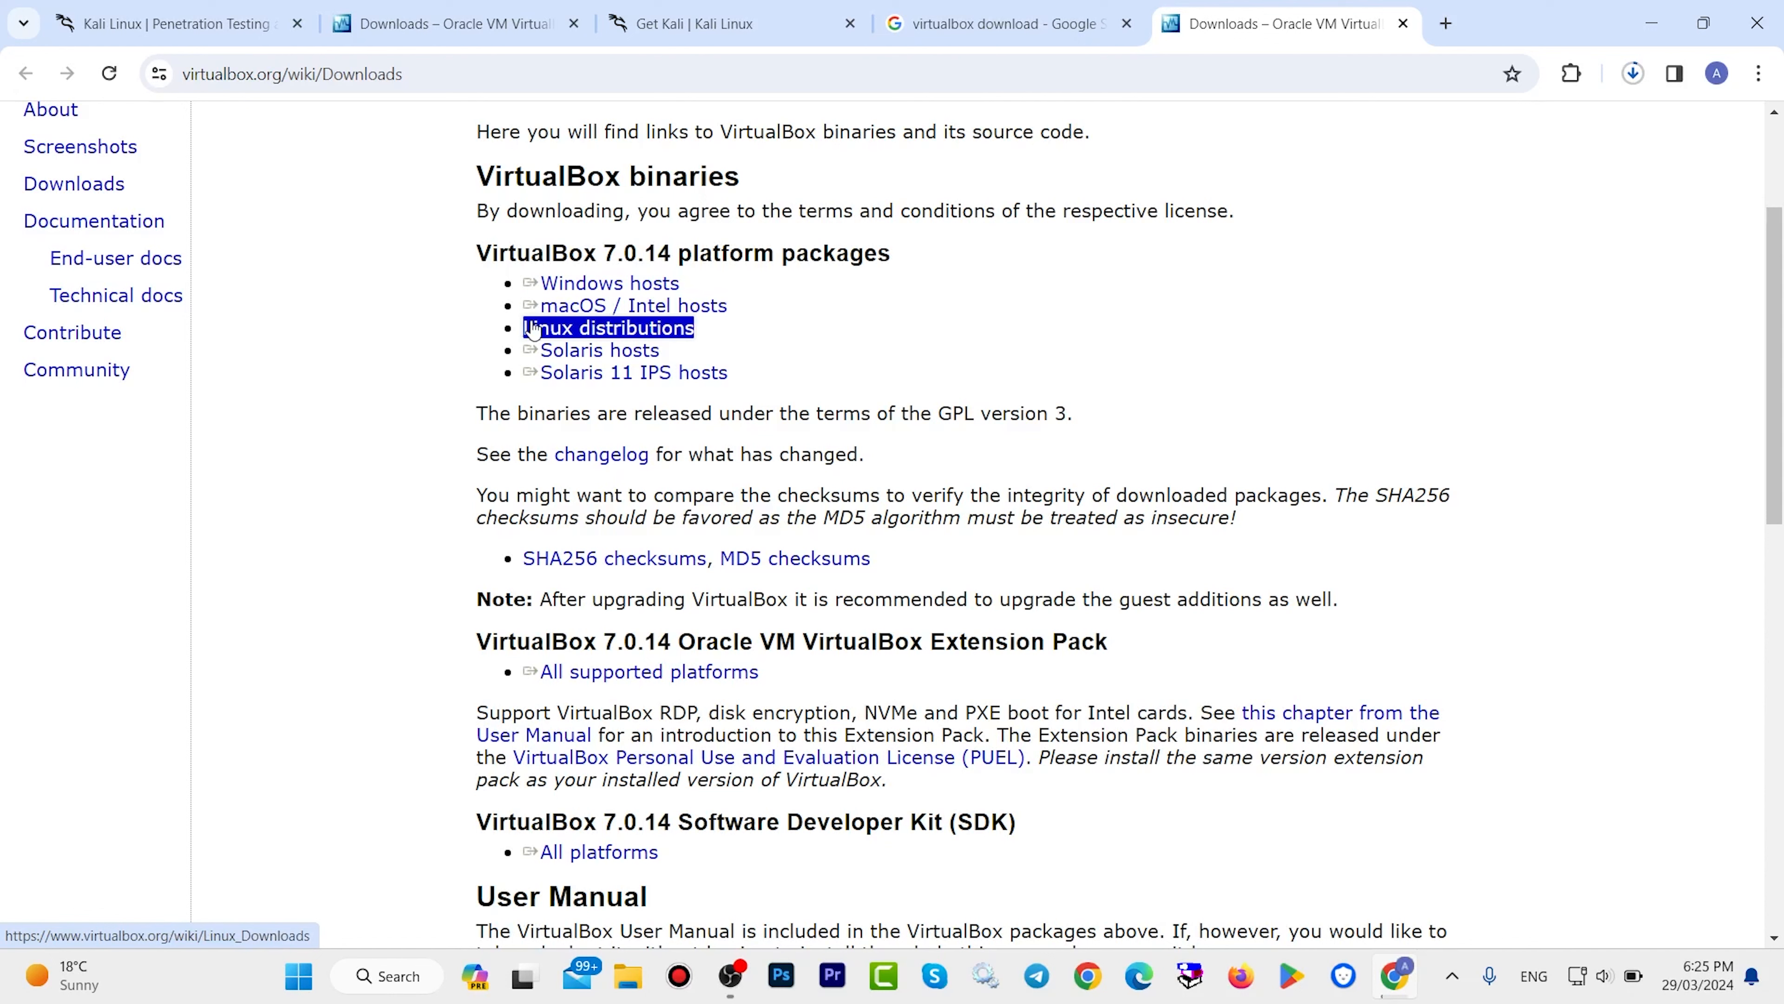
Download the VirtualBox 7.0.14 package for Windows hosts and check the download's progress.
{"action": "triple_click", "coordinate": [609, 283]}
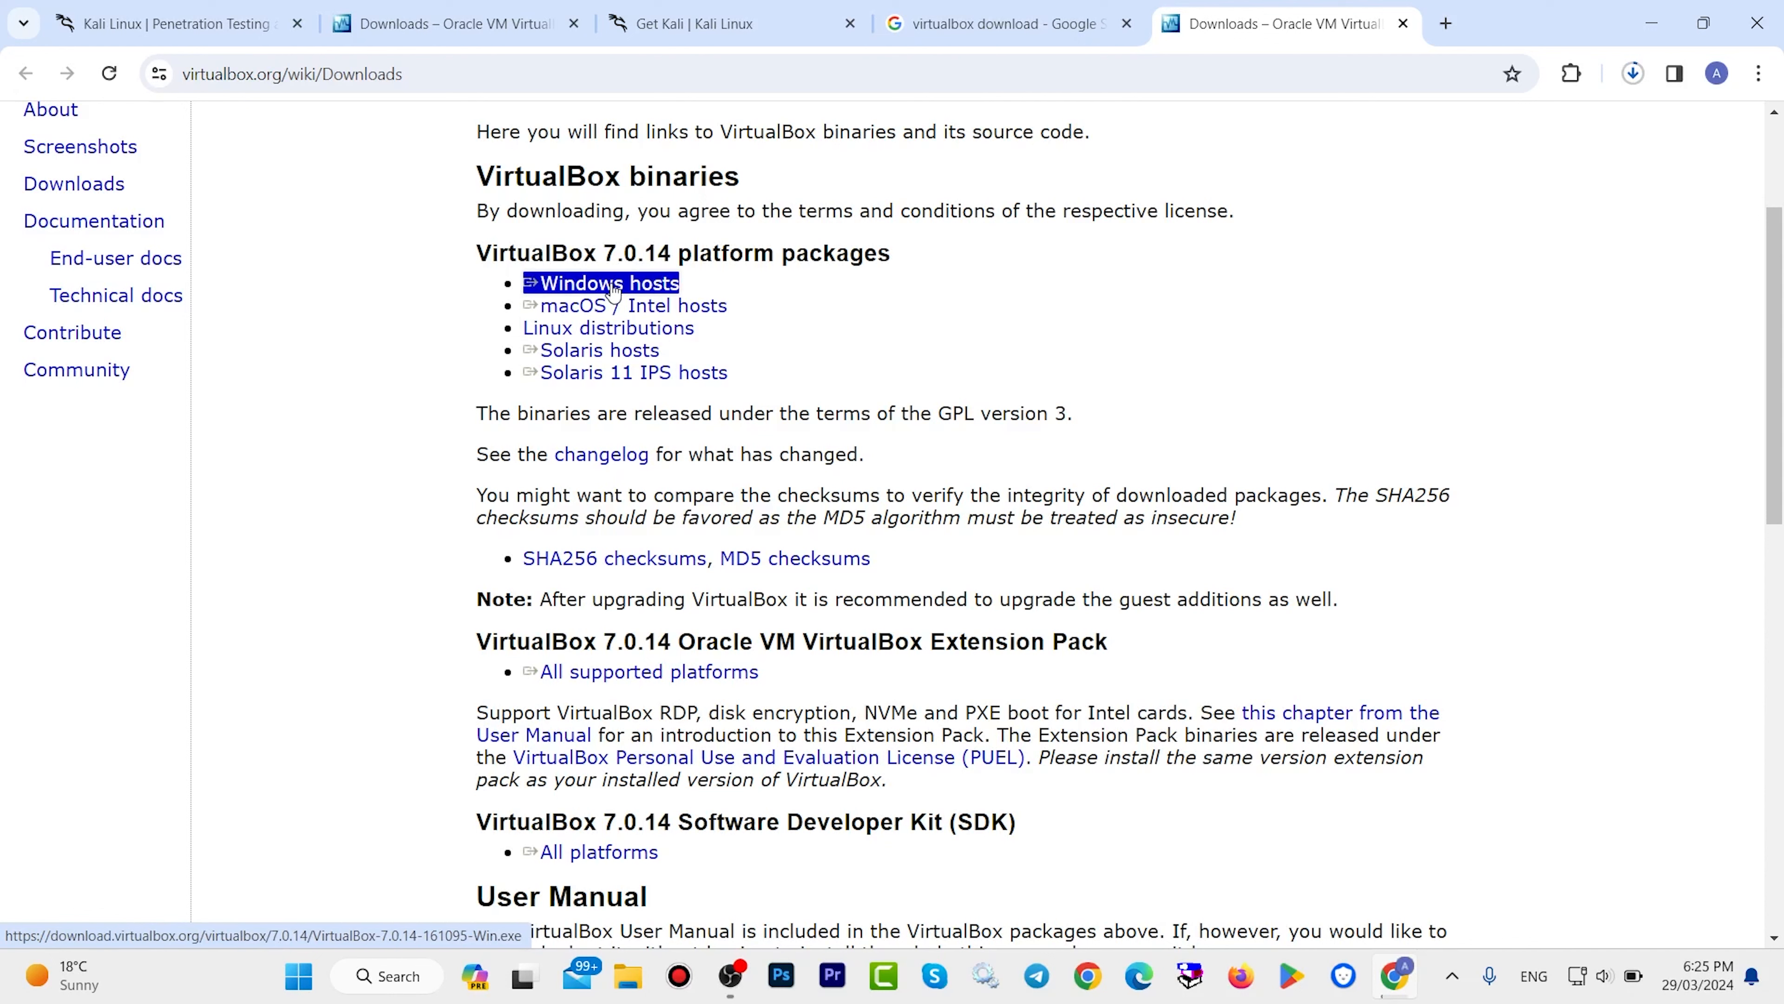
{"action": "left_click", "coordinate": [614, 289]}
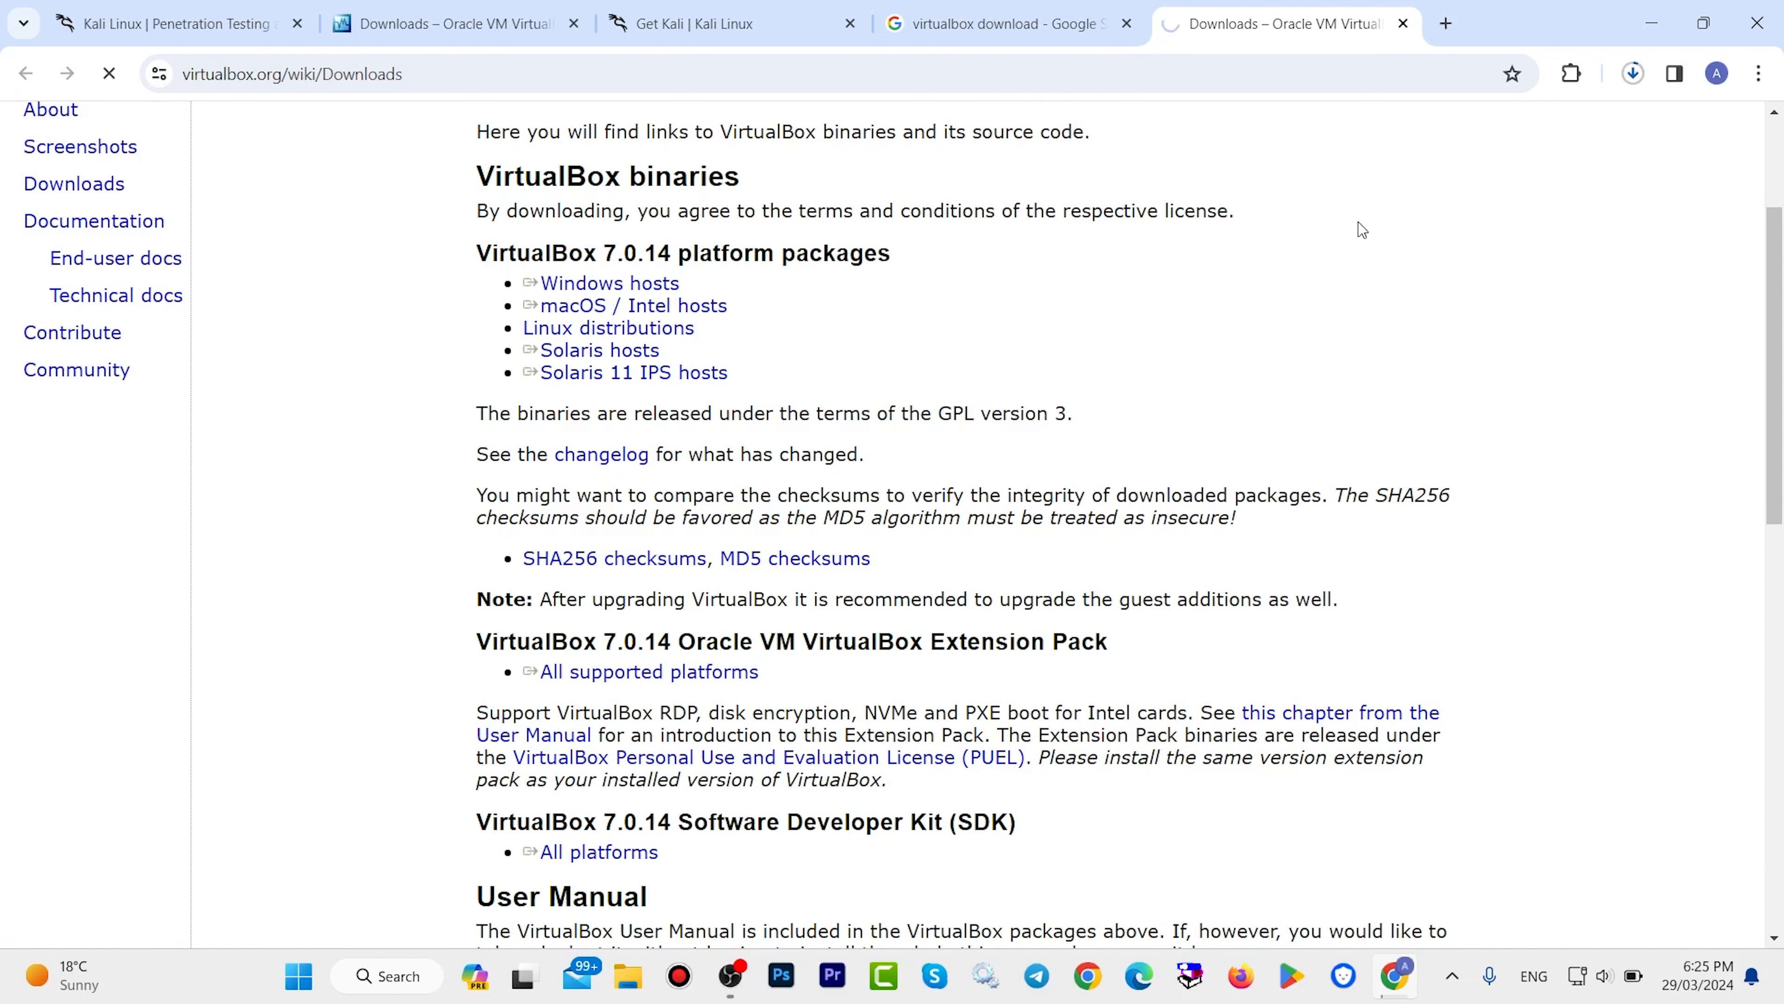
{"action": "left_click", "coordinate": [1634, 73]}
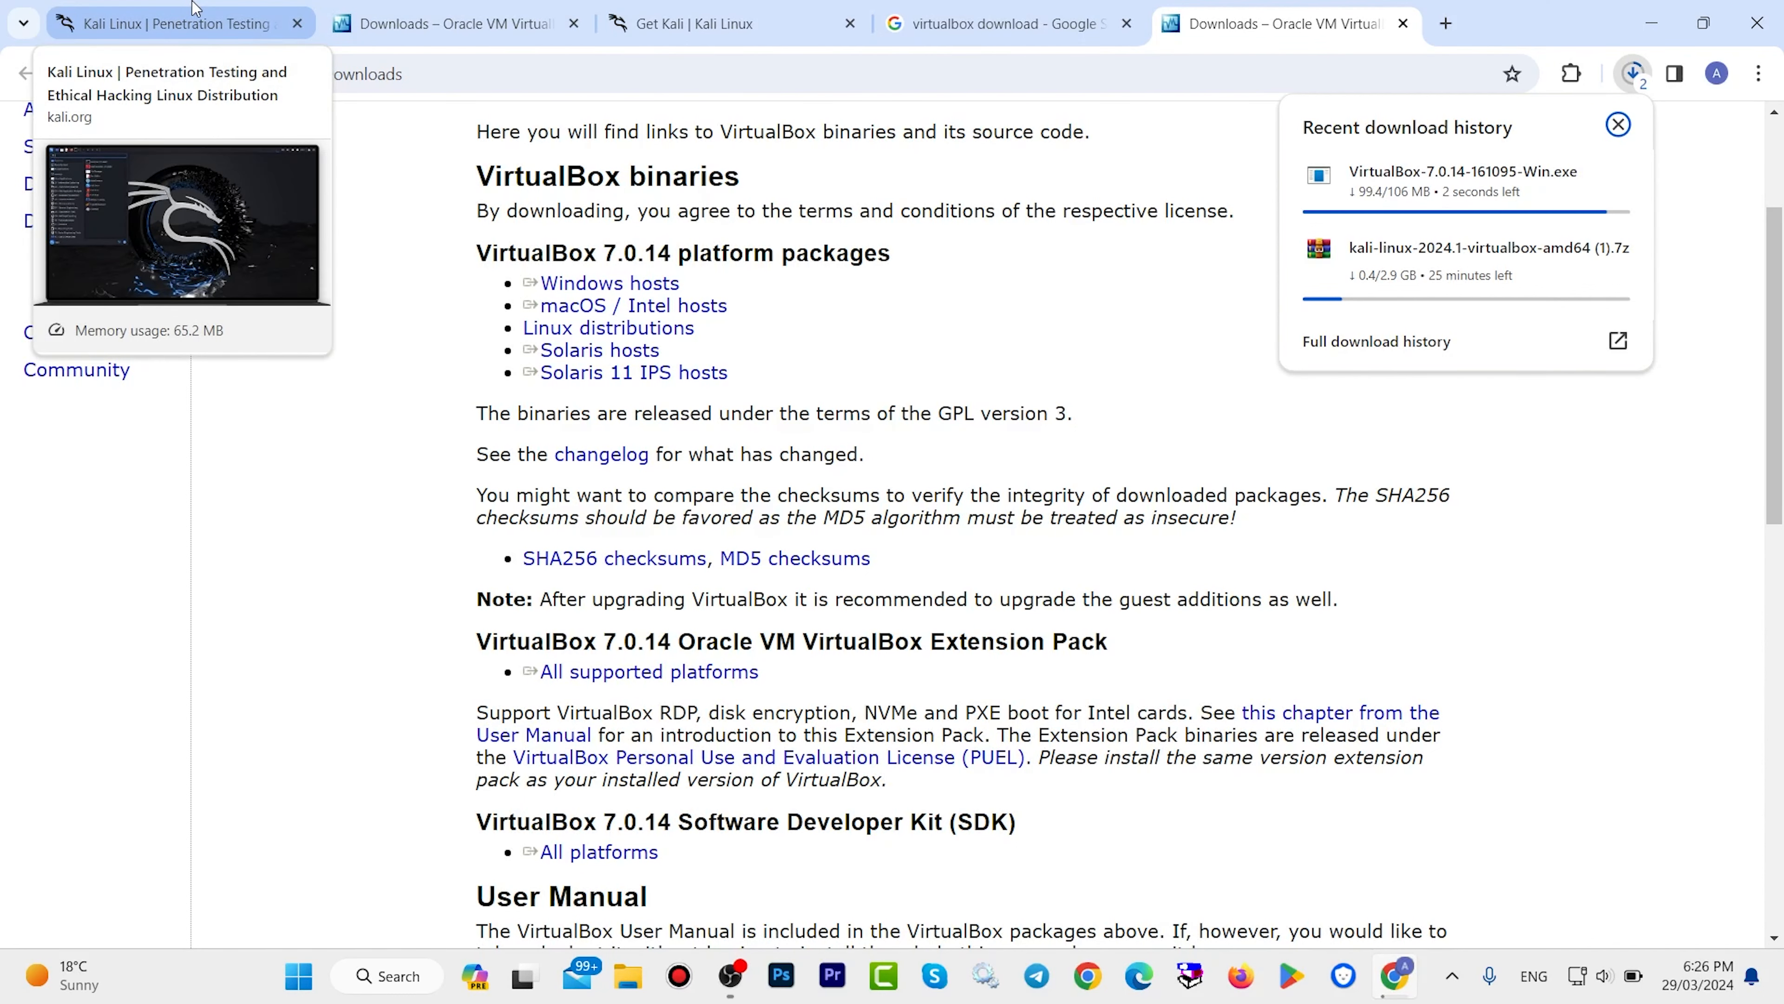
Close the browser window with all its tabs to return to the desktop.
{"action": "left_click", "coordinate": [175, 23]}
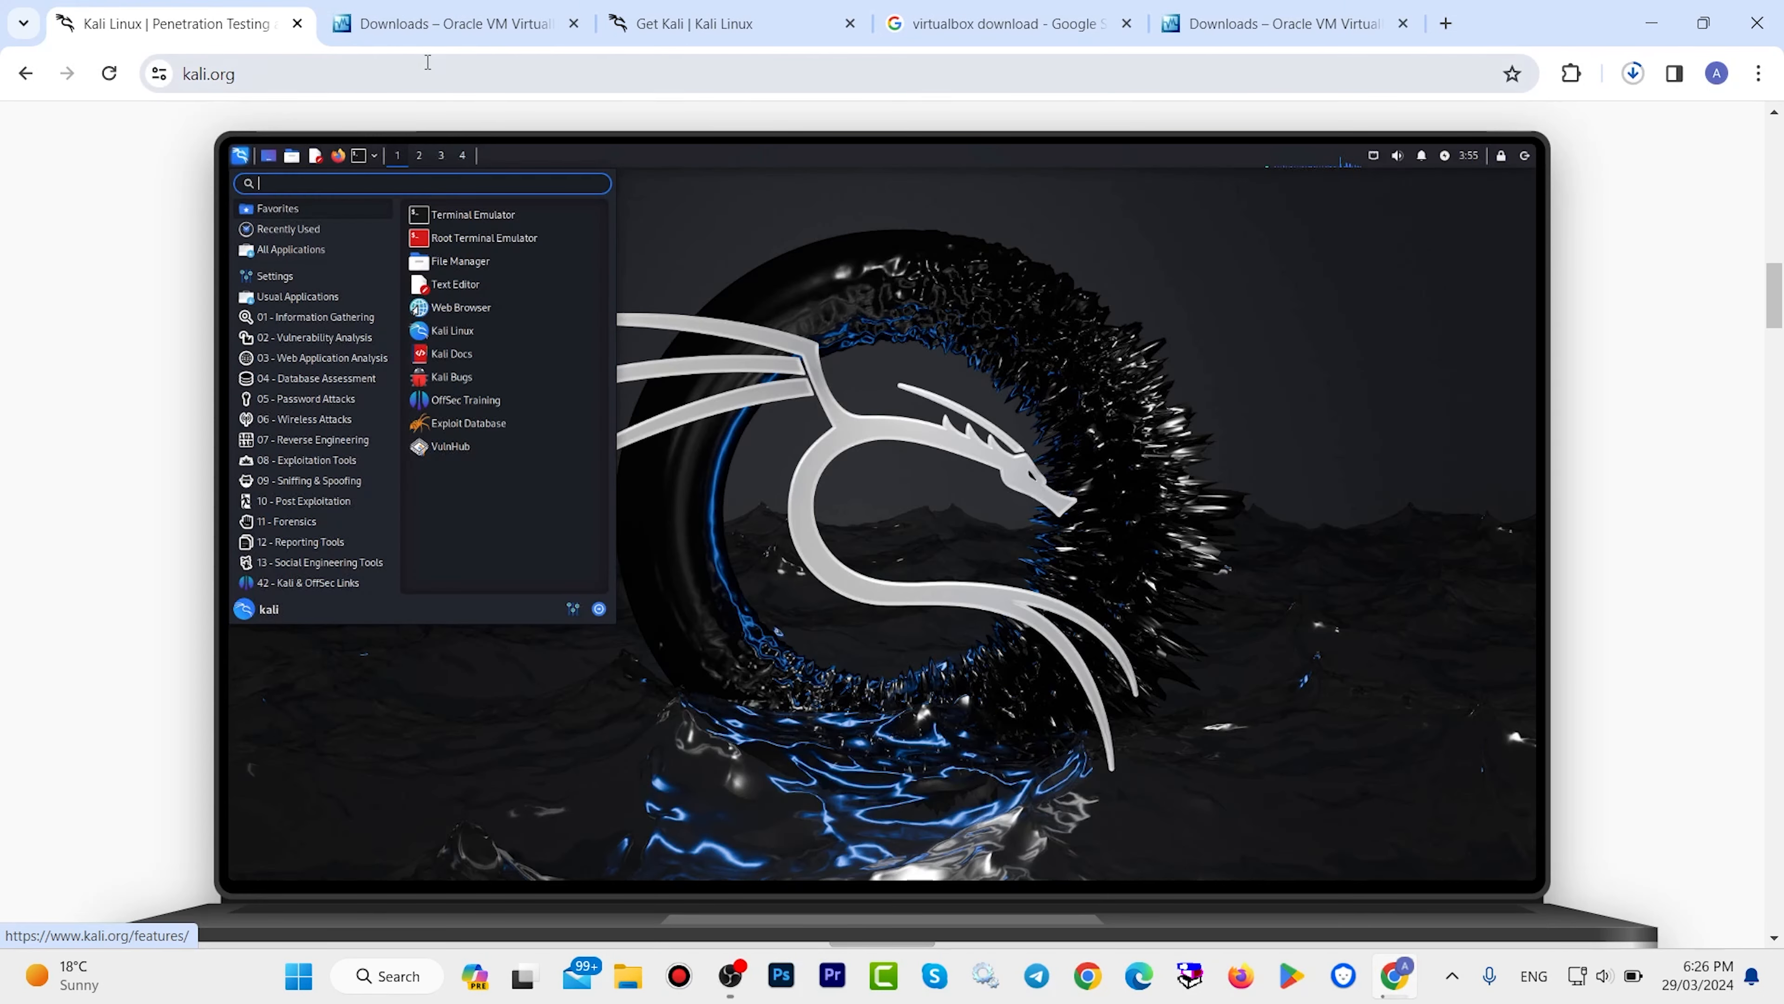
{"action": "left_click", "coordinate": [450, 24]}
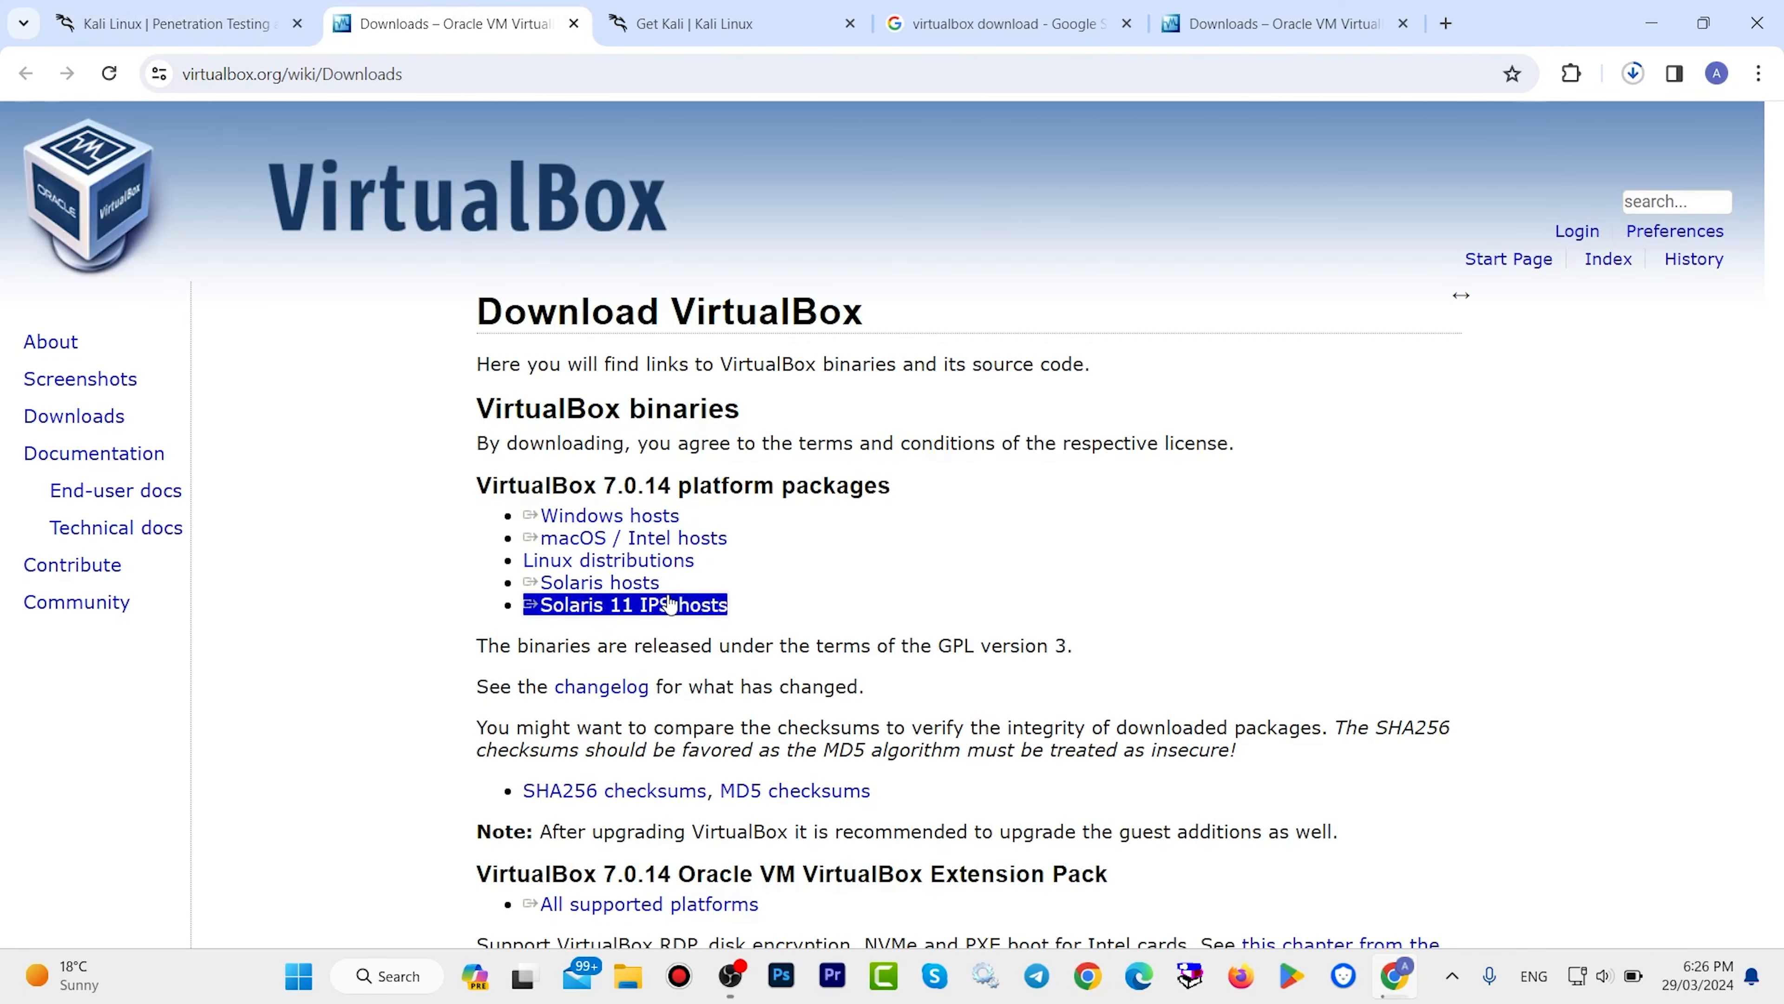
{"action": "left_click", "coordinate": [1756, 24]}
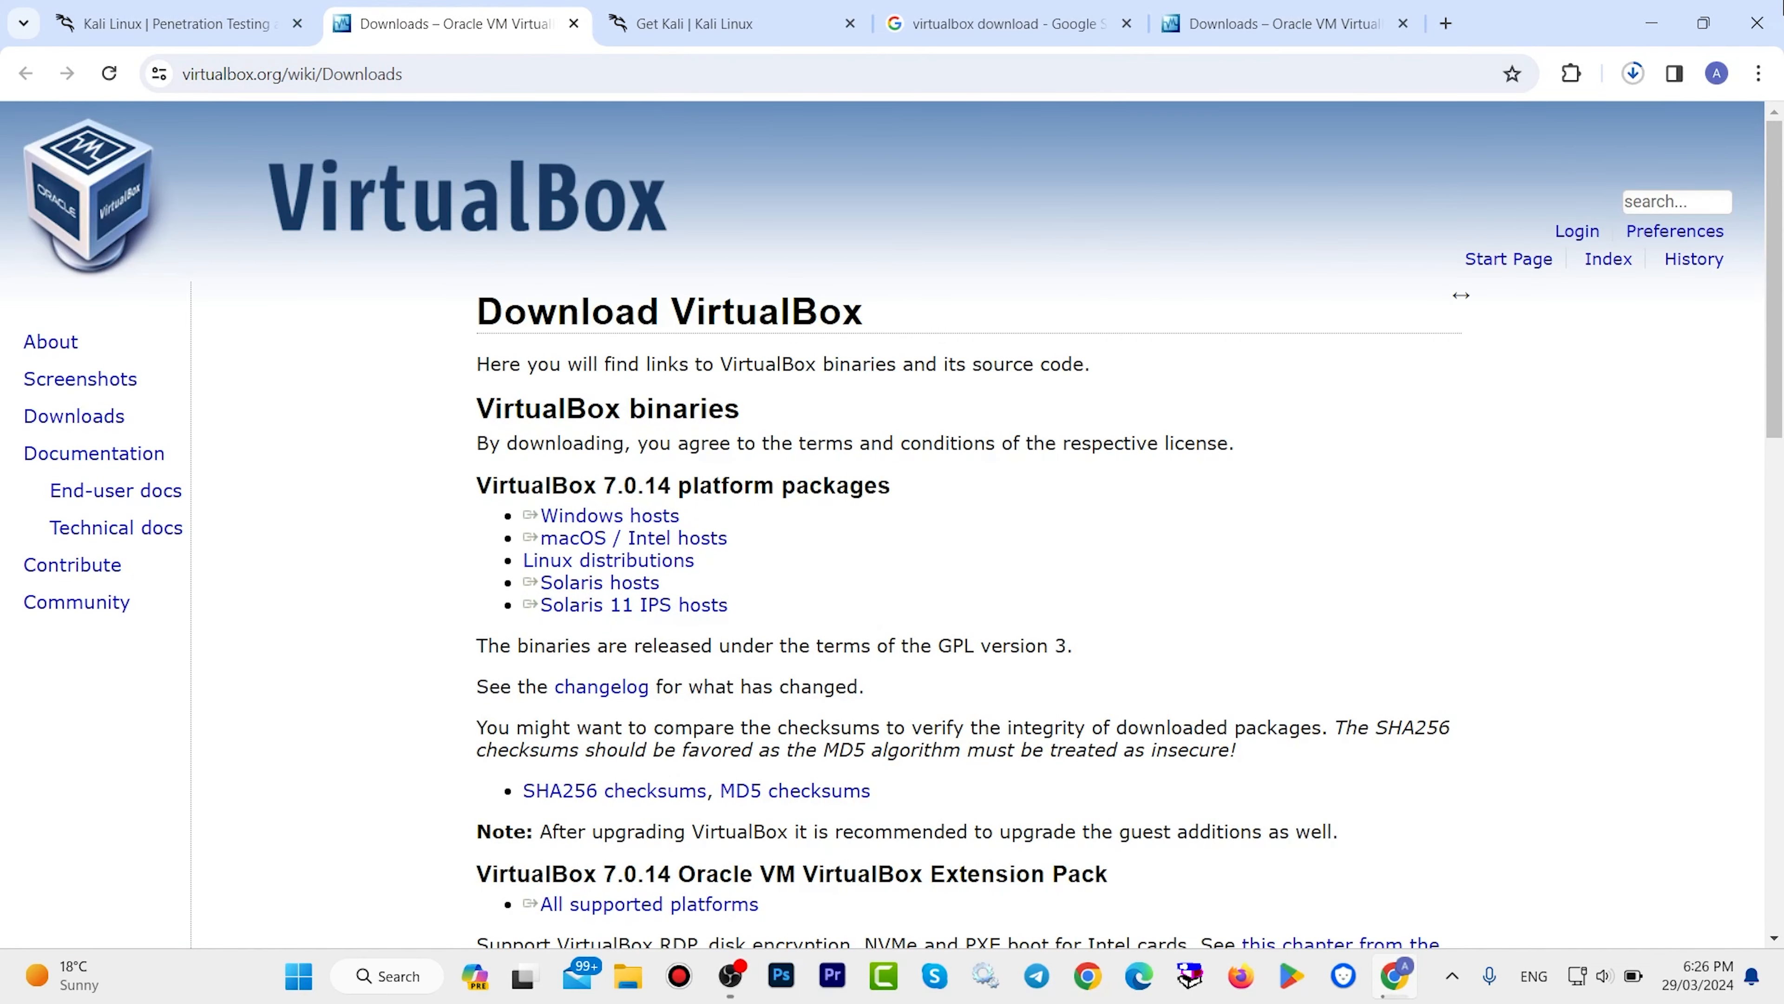
{"action": "left_click", "coordinate": [909, 229]}
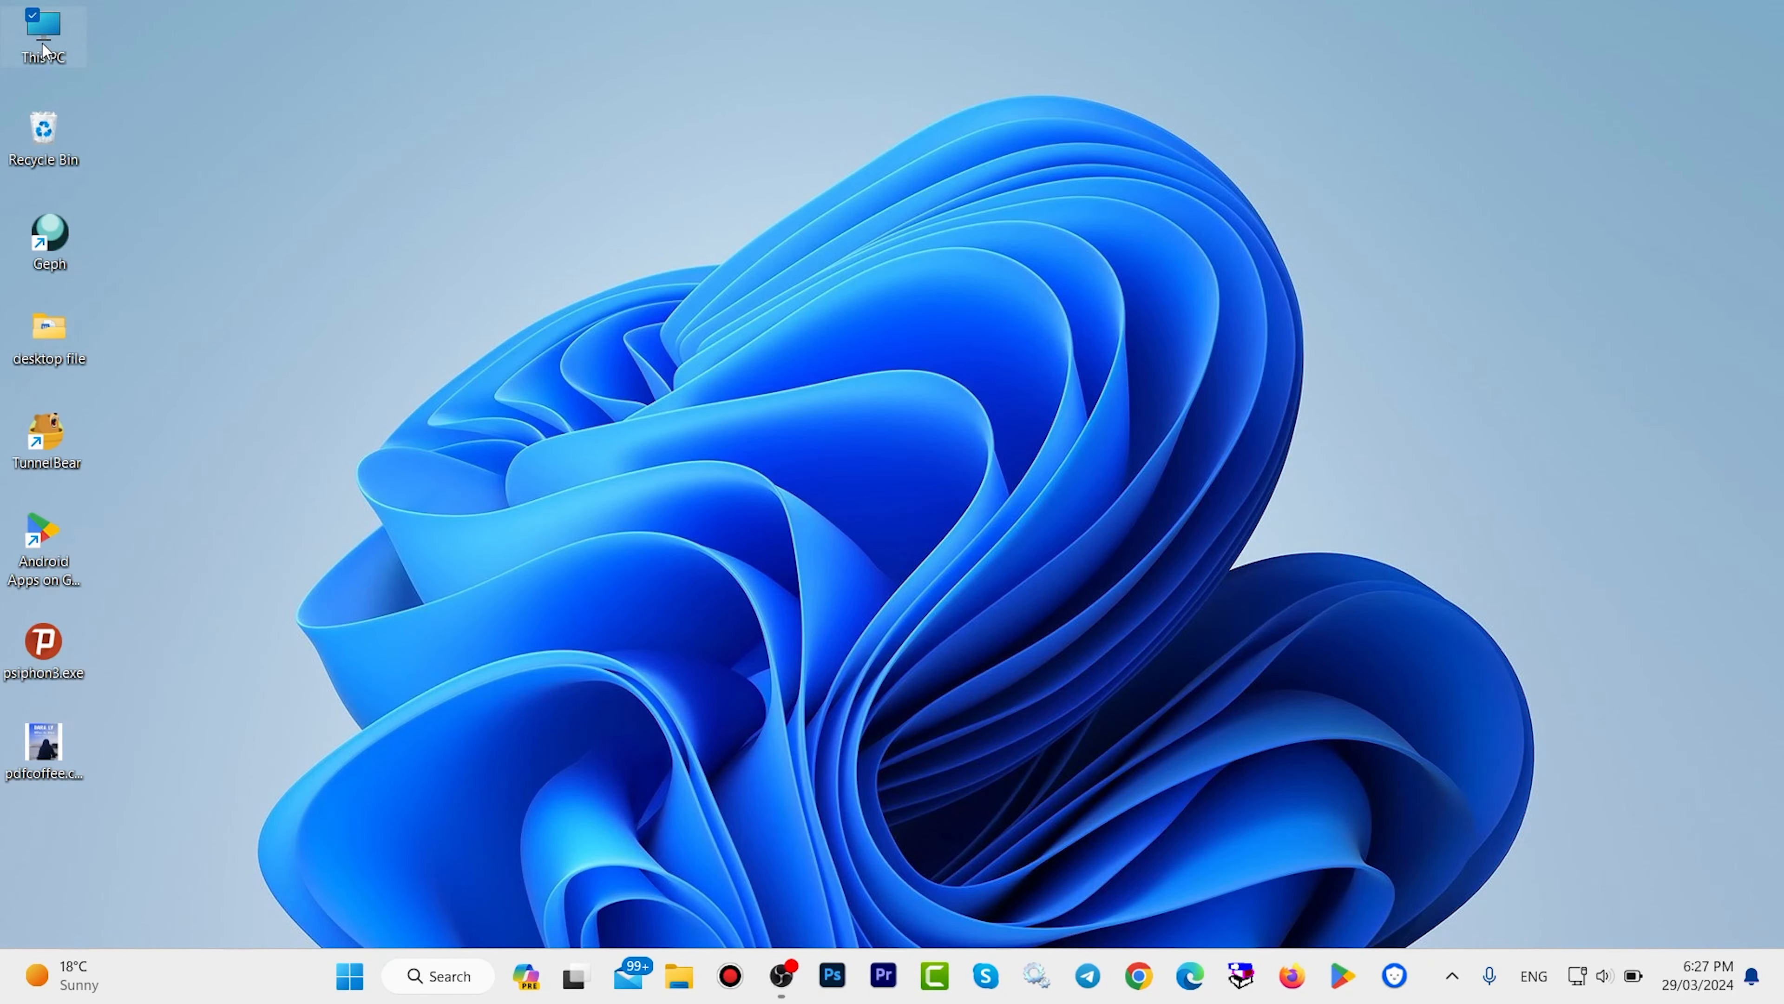
Open This PC in File Explorer and go to the Downloads folder.
{"action": "double_click", "coordinate": [44, 51]}
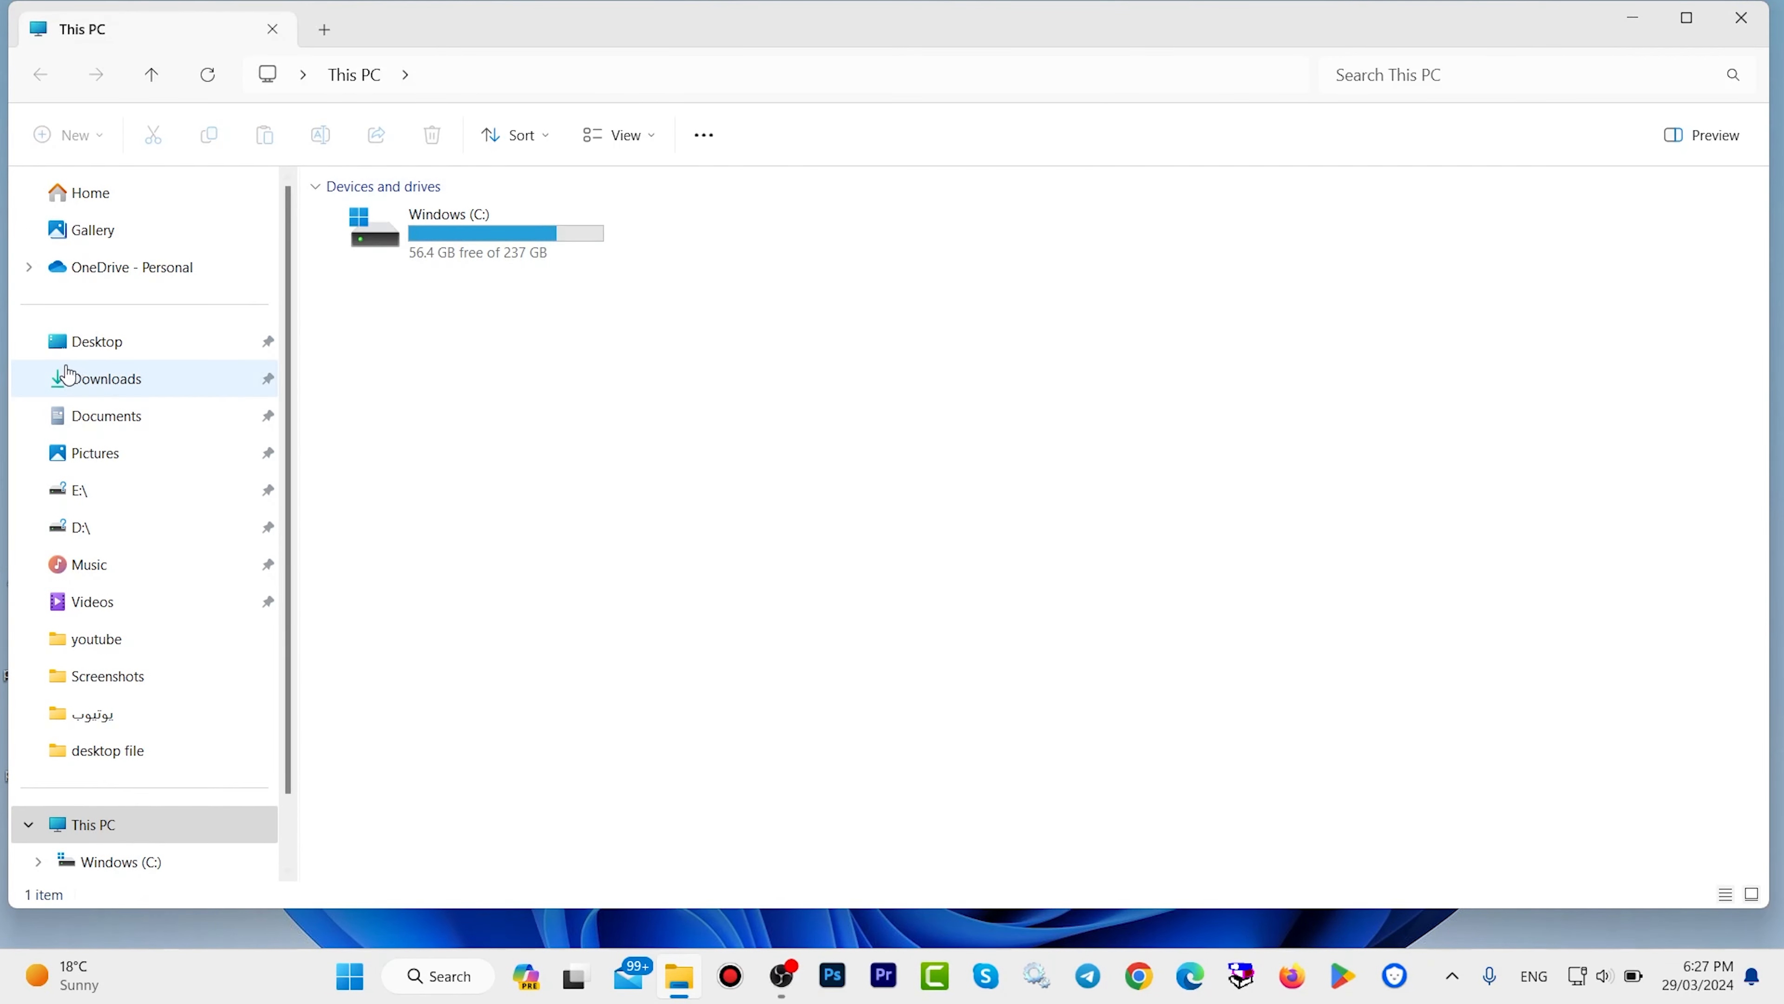
{"action": "left_click", "coordinate": [106, 384]}
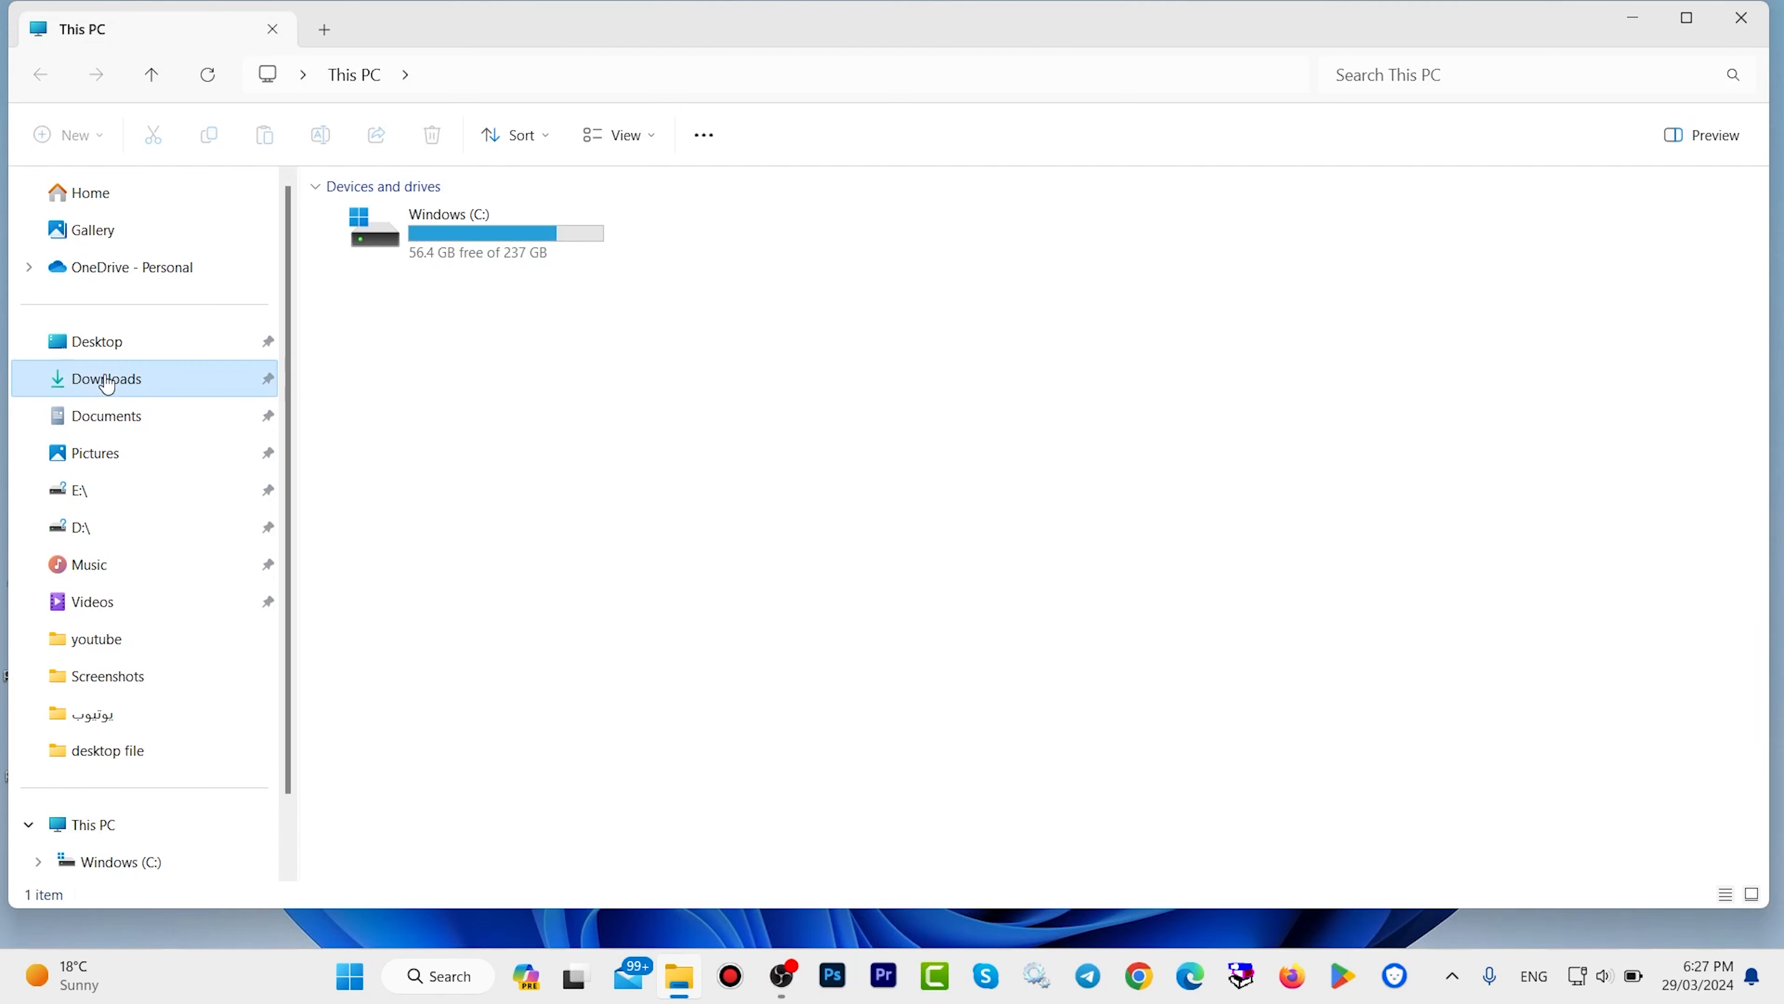
{"action": "left_click_drag", "start_coordinate": [967, 292], "coordinate": [542, 298]}
{"action": "left_click", "coordinate": [801, 291]}
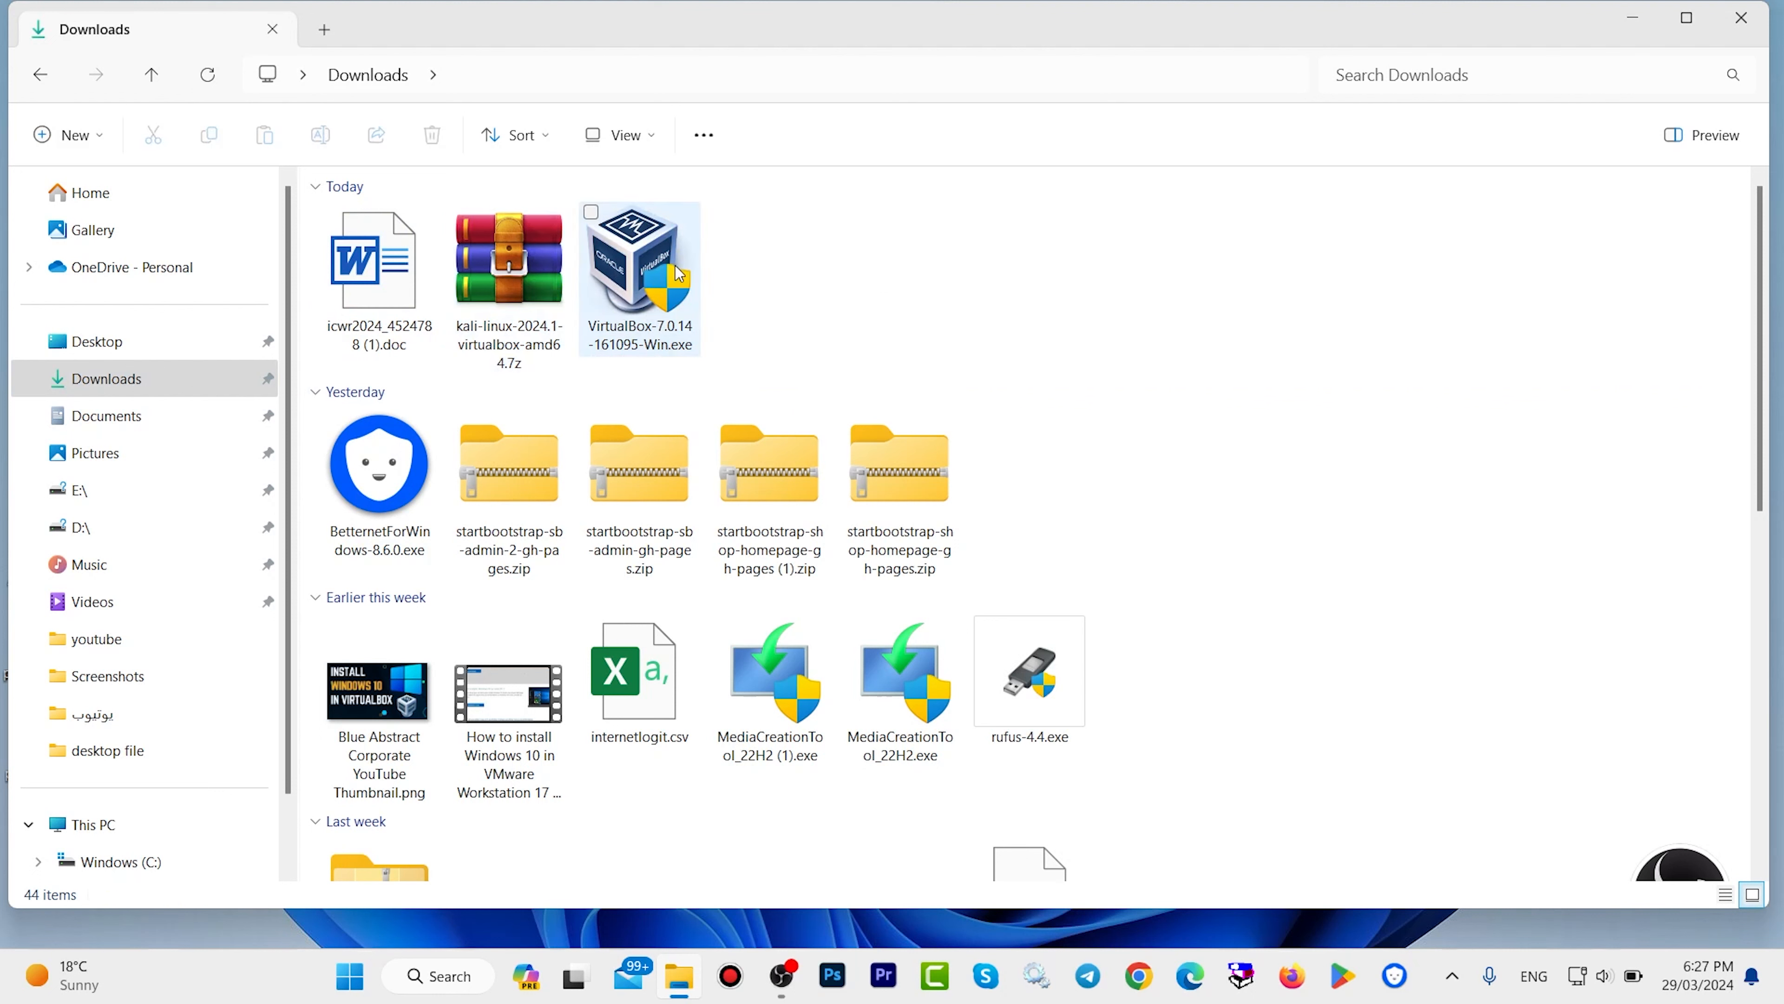
Run the VirtualBox-7.0.14-161095-Win.exe installer as administrator and close the Downloads window behind it.
{"action": "mouse_move", "coordinate": [628, 295]}
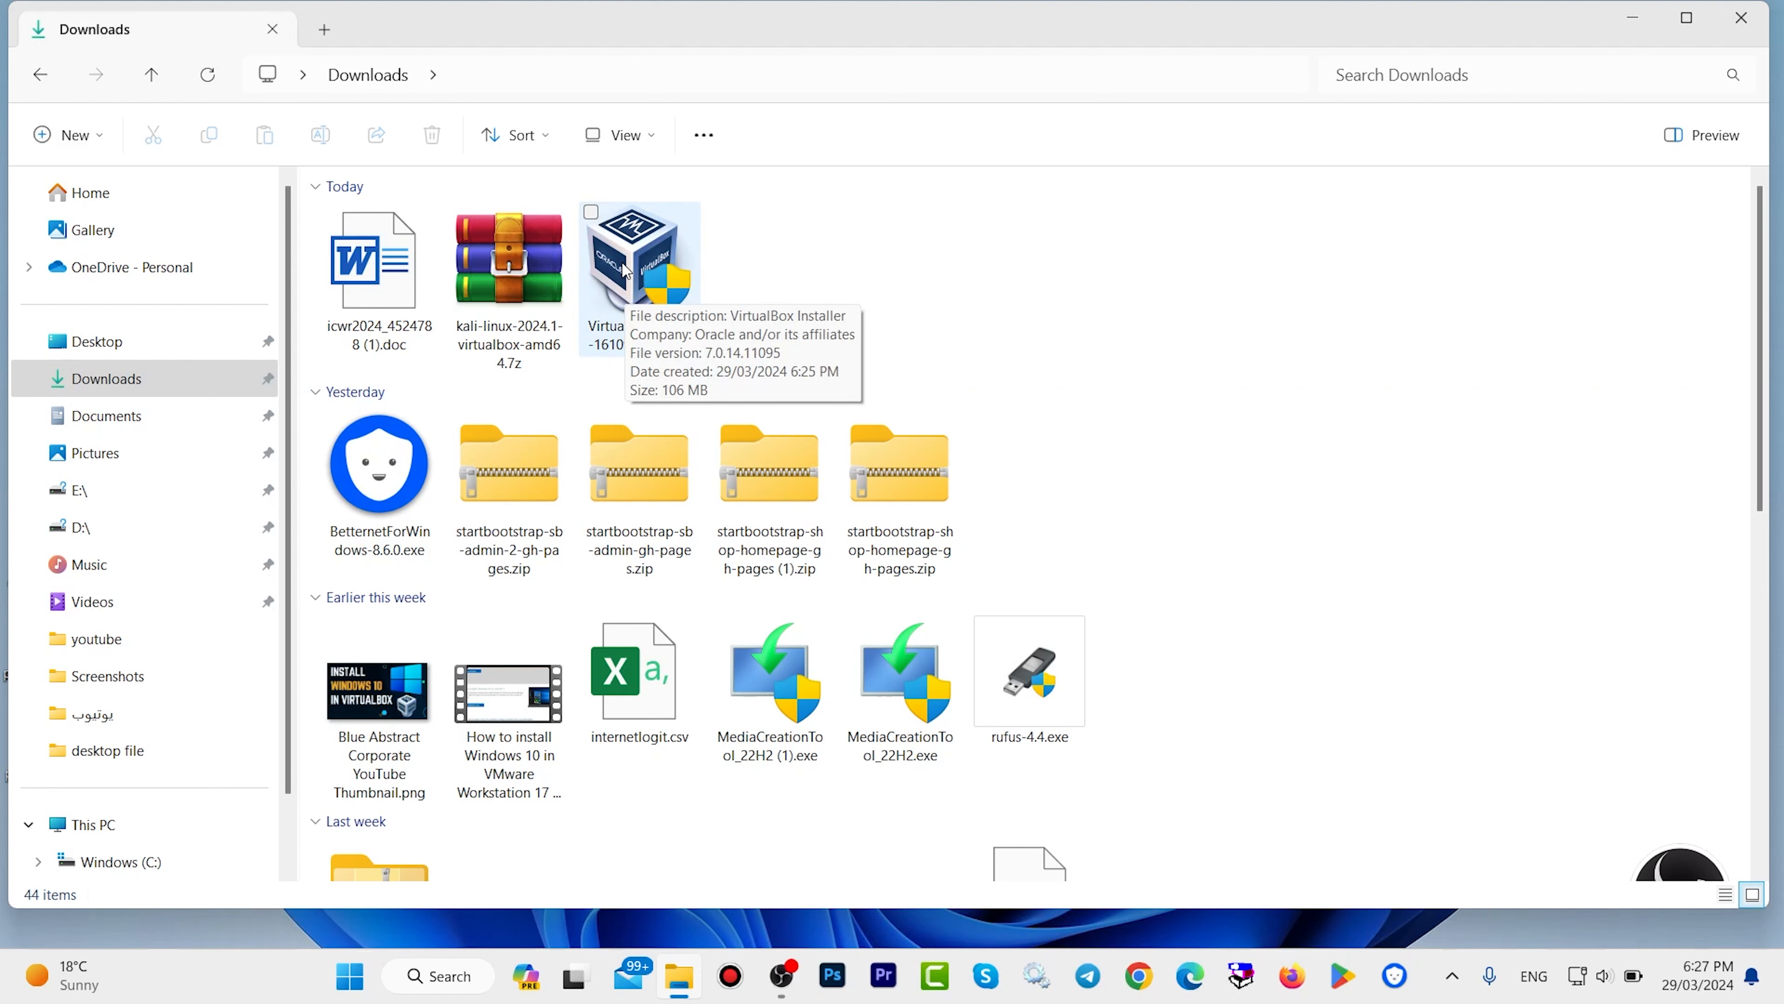
{"action": "right_click", "coordinate": [626, 271]}
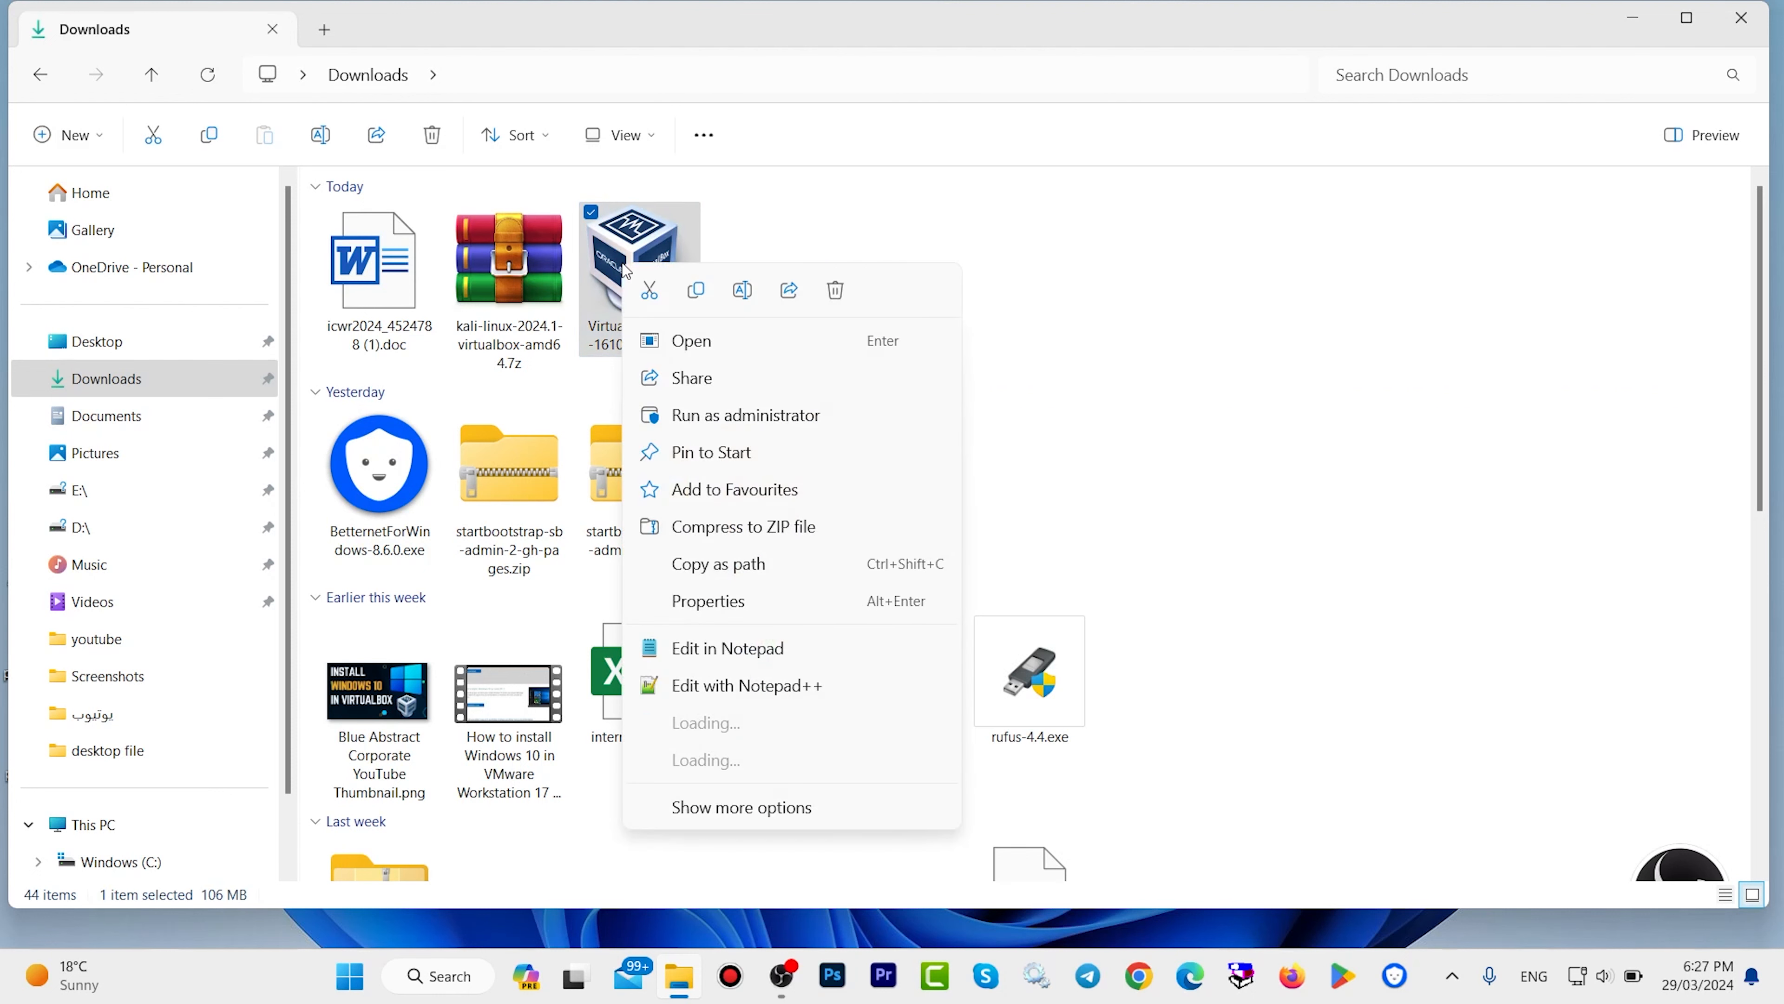
{"action": "left_click", "coordinate": [713, 416]}
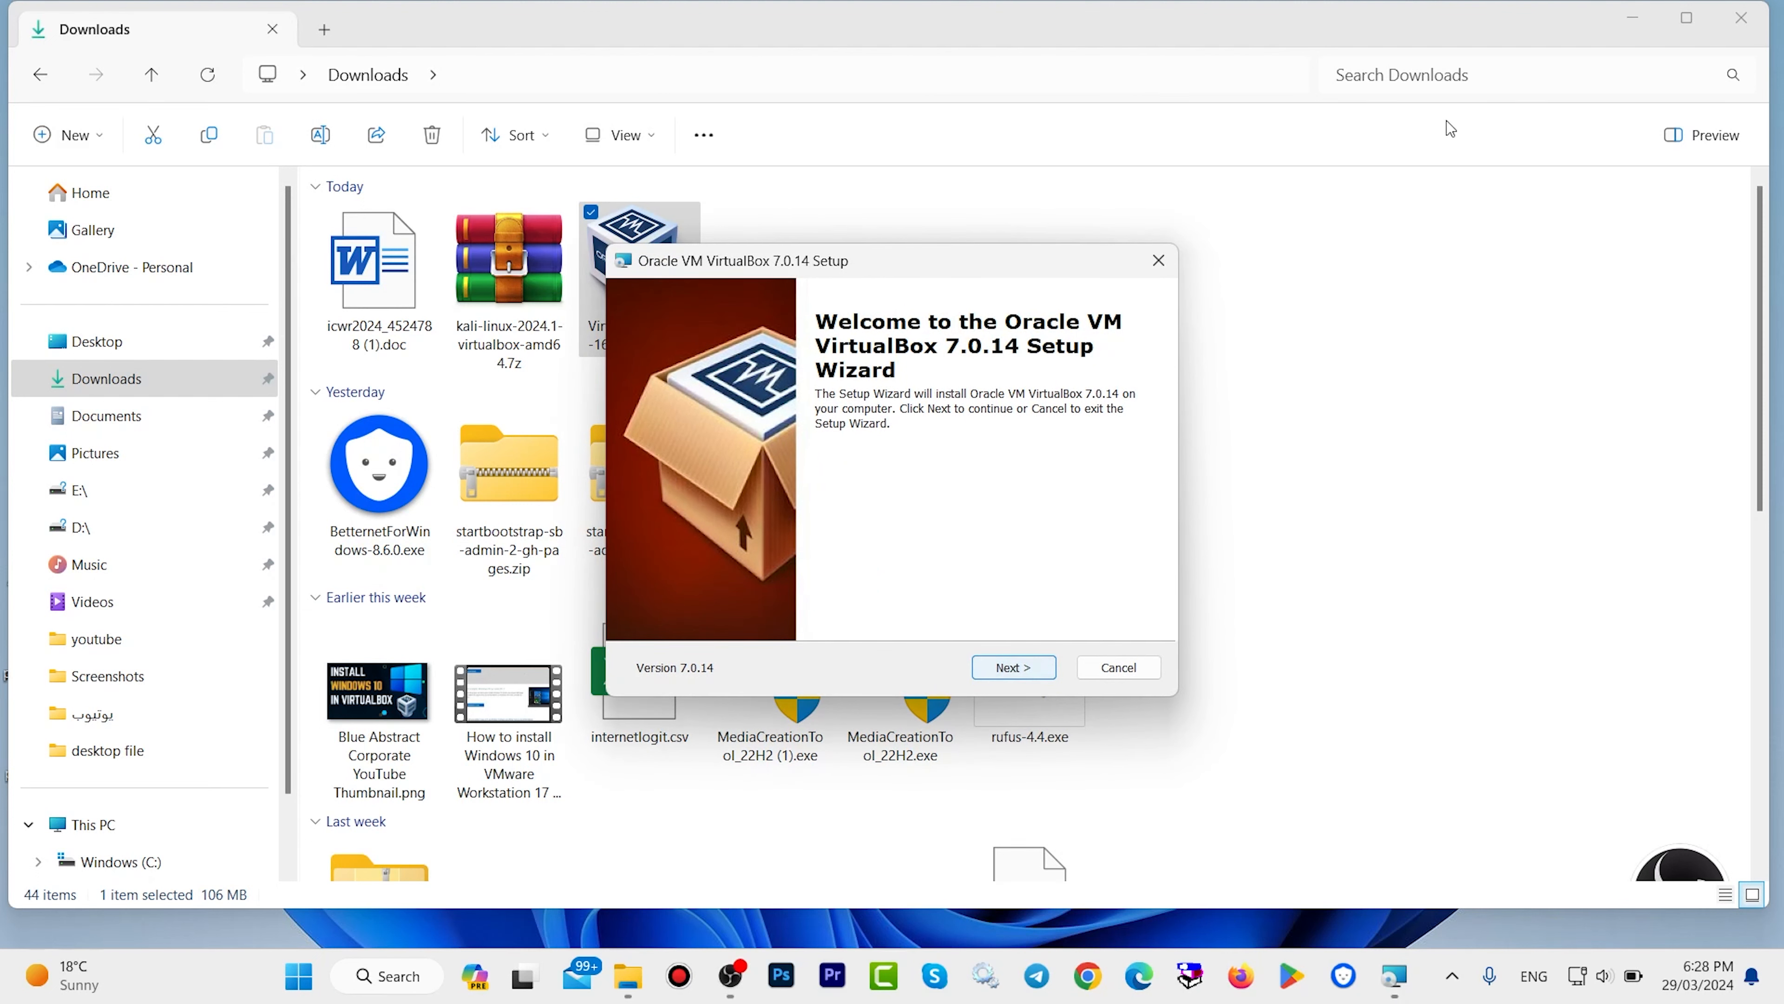
{"action": "left_click", "coordinate": [1731, 22]}
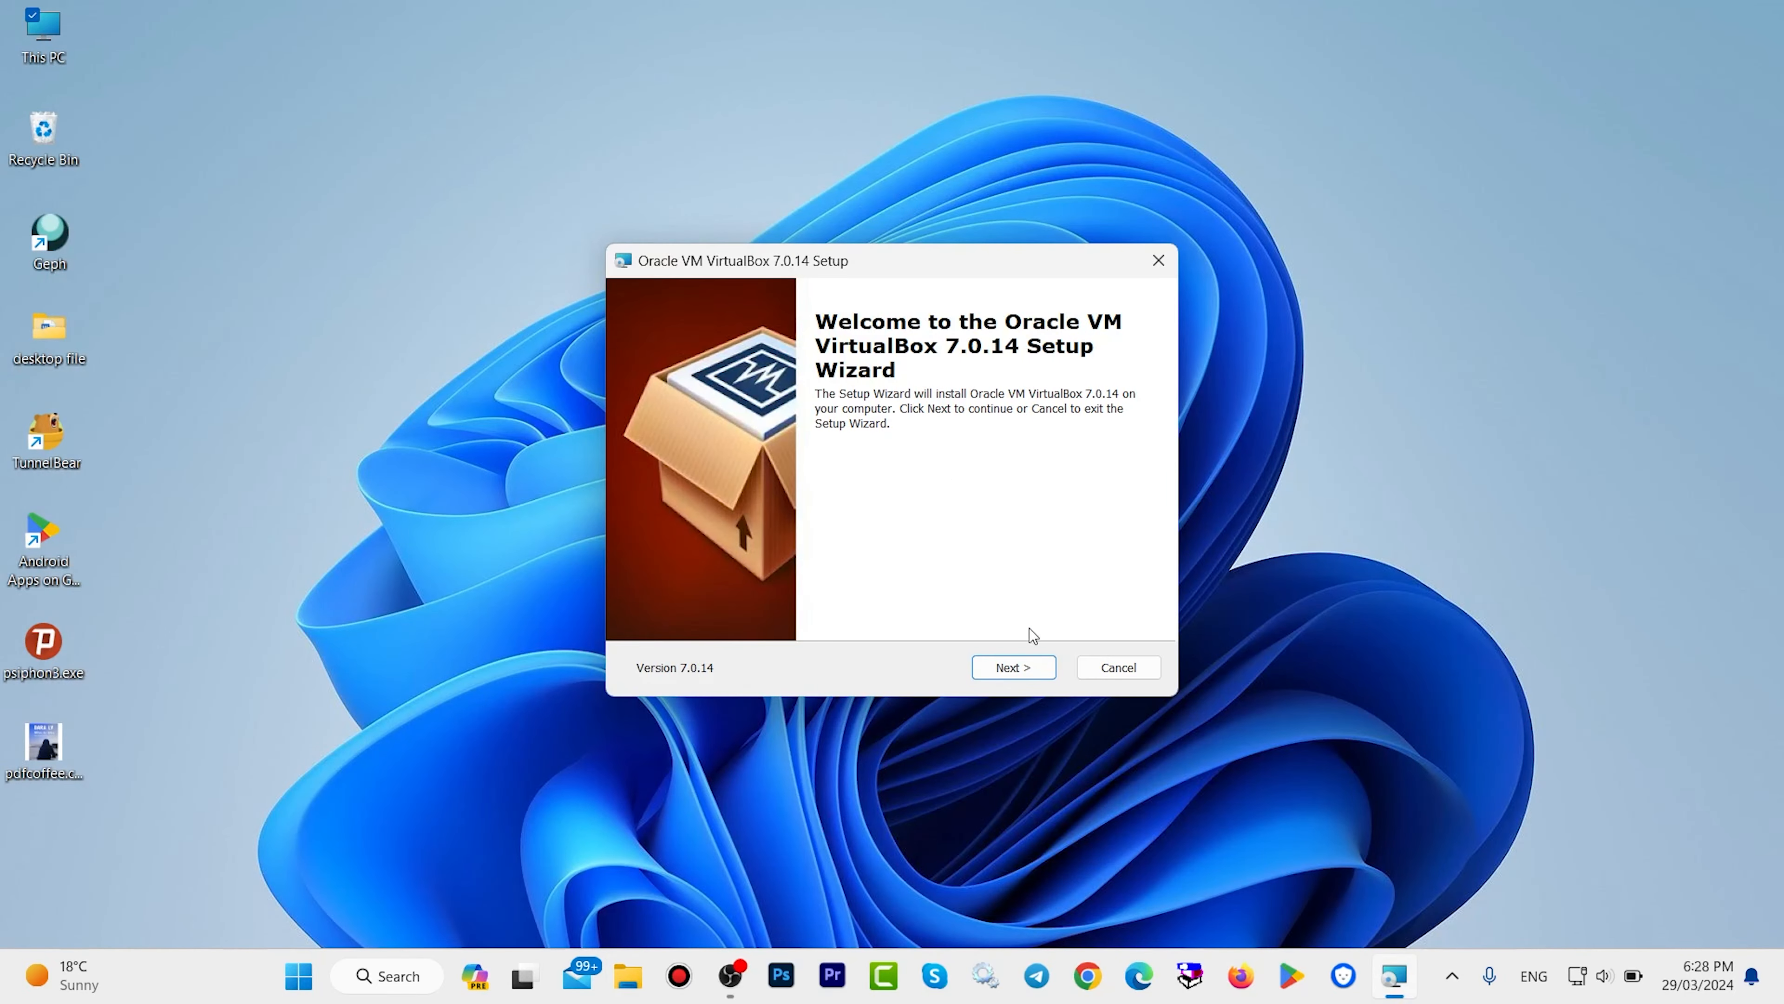
Install VirtualBox 7.0.14 with the default features and location, accept the network interface reset, and finish setup with the start-after-installation option enabled.
{"action": "left_click", "coordinate": [1015, 670]}
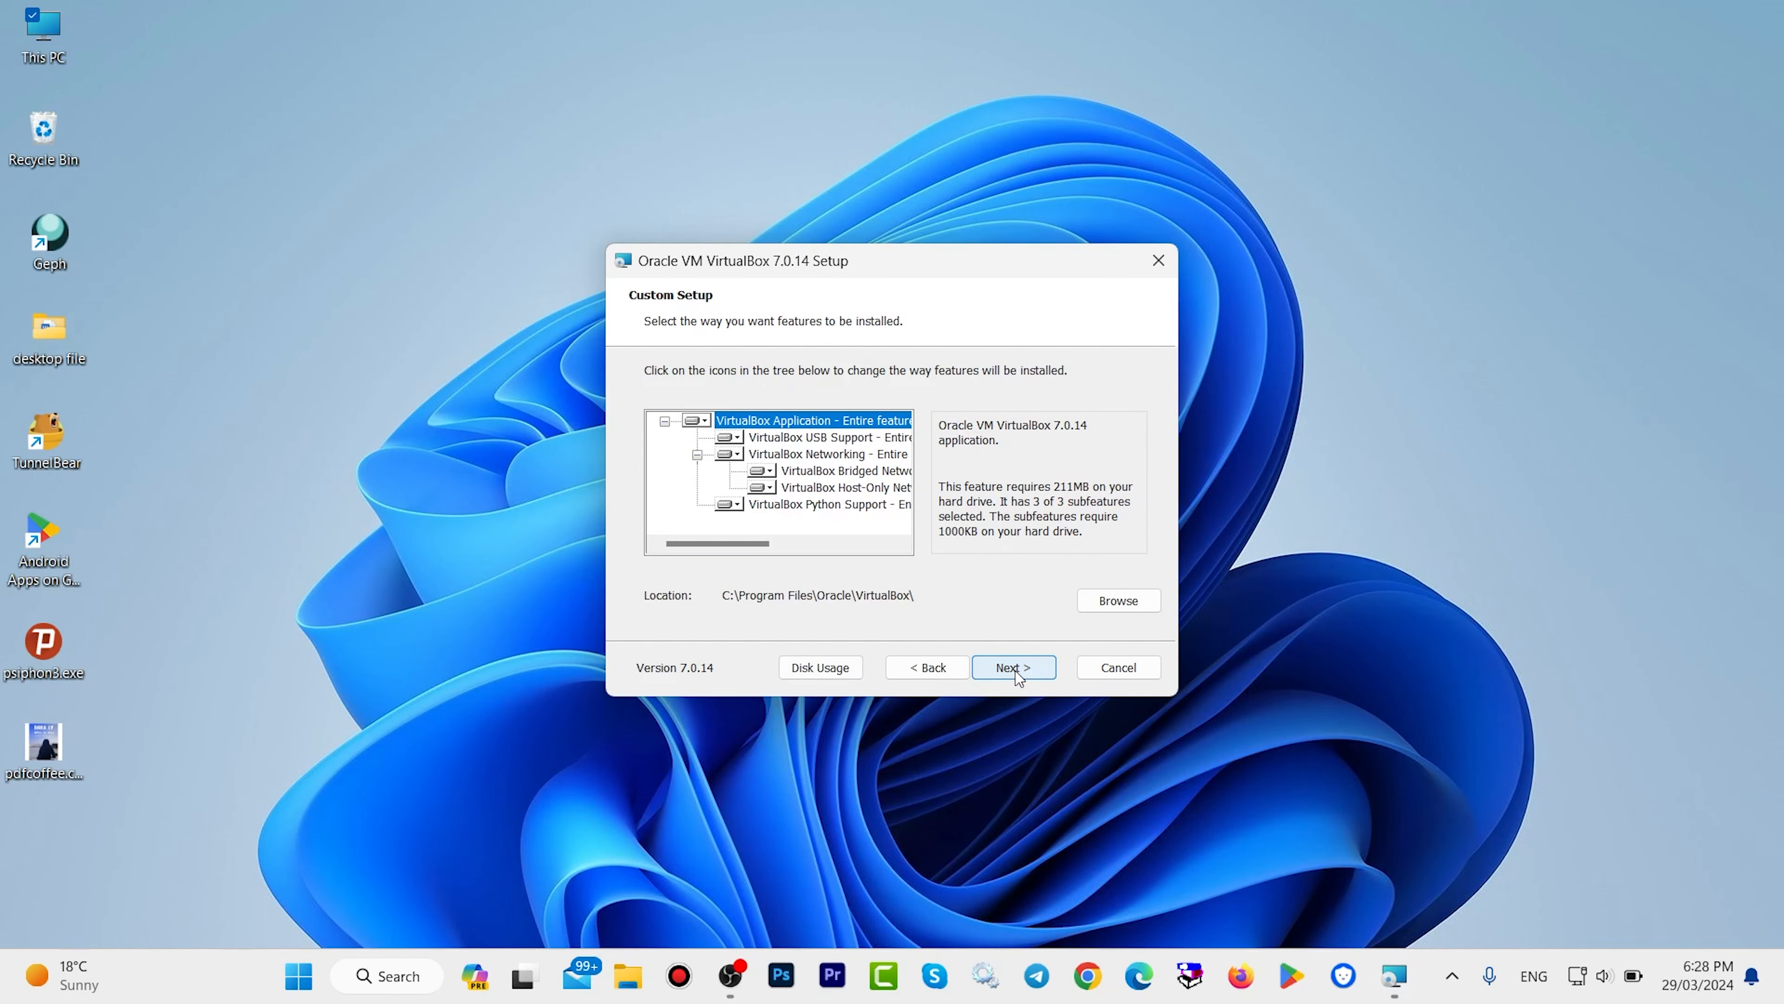
{"action": "left_click", "coordinate": [1015, 670]}
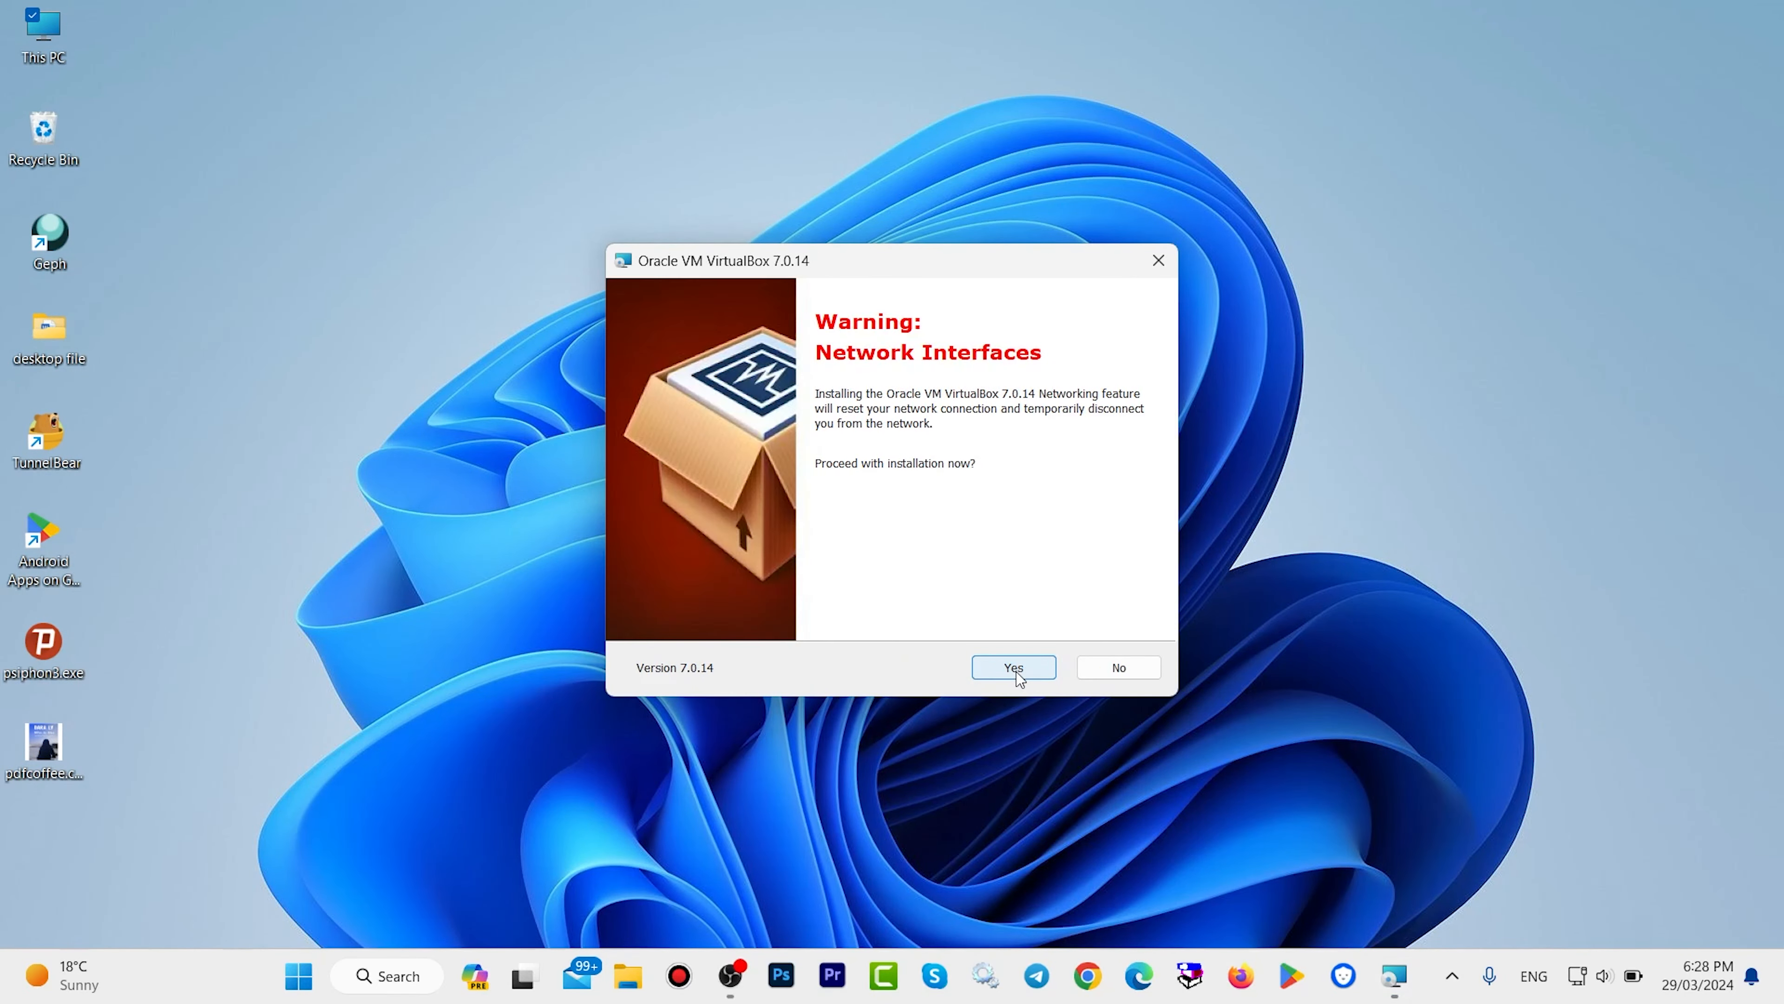
{"action": "left_click", "coordinate": [1014, 673]}
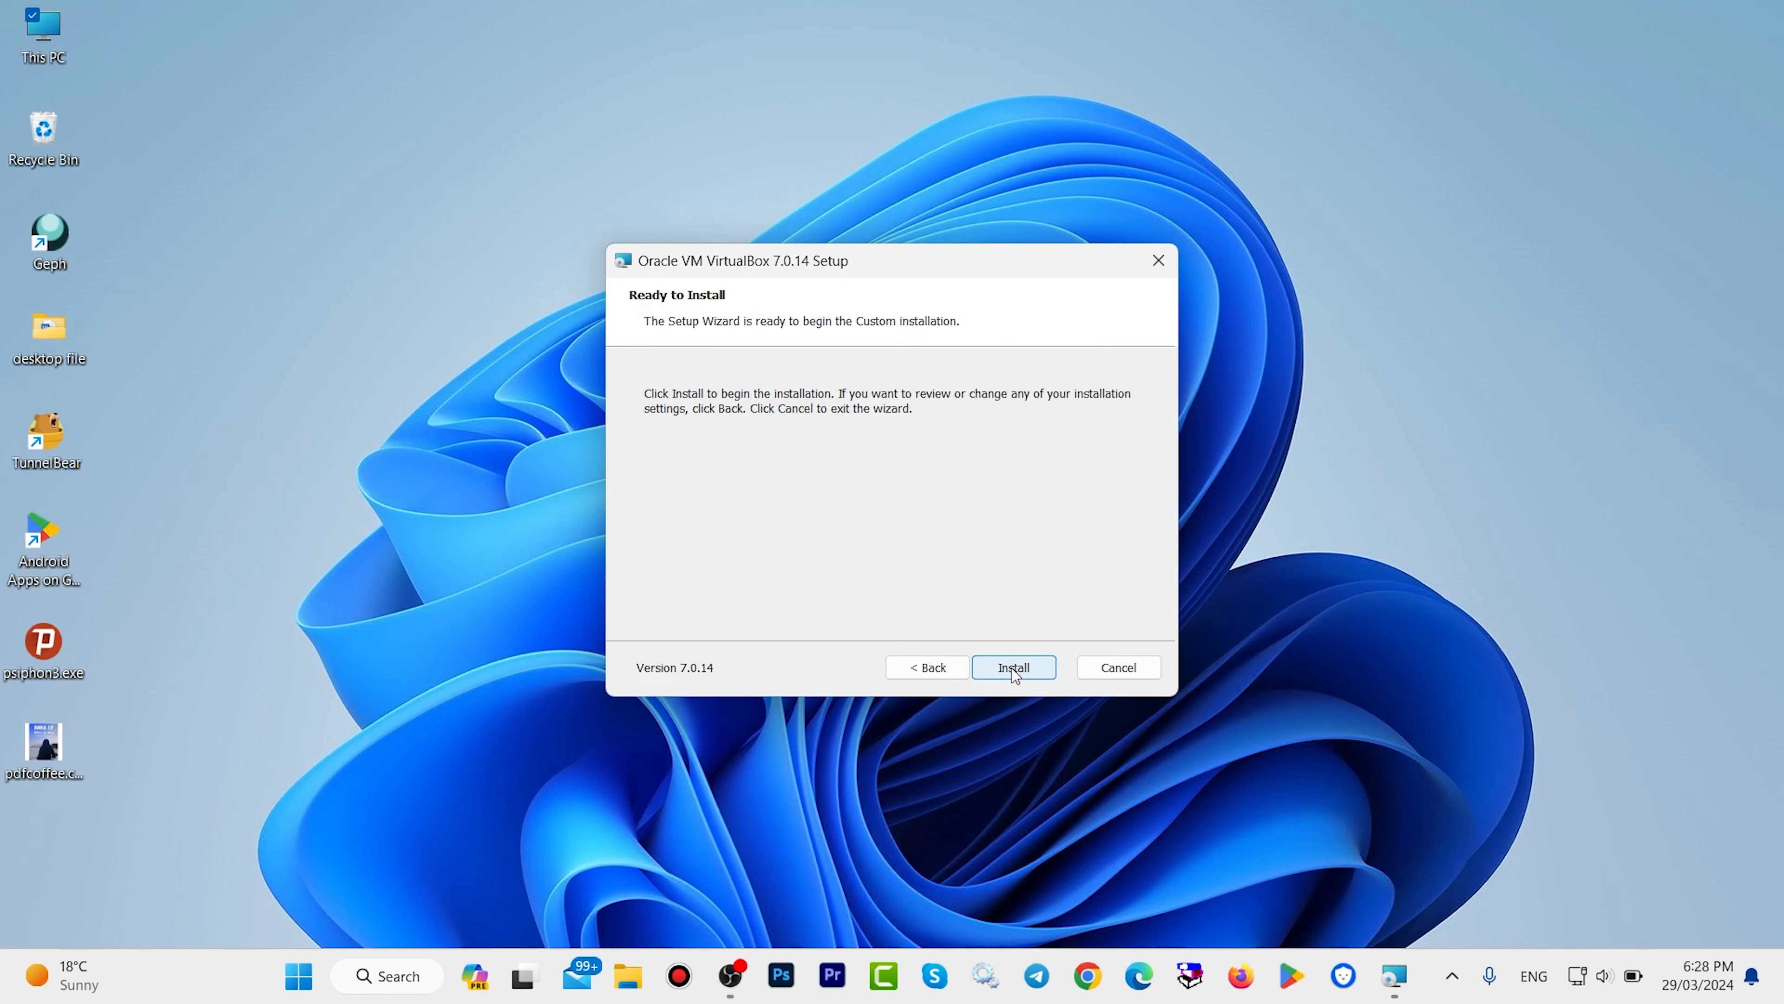
{"action": "left_click", "coordinate": [1006, 673]}
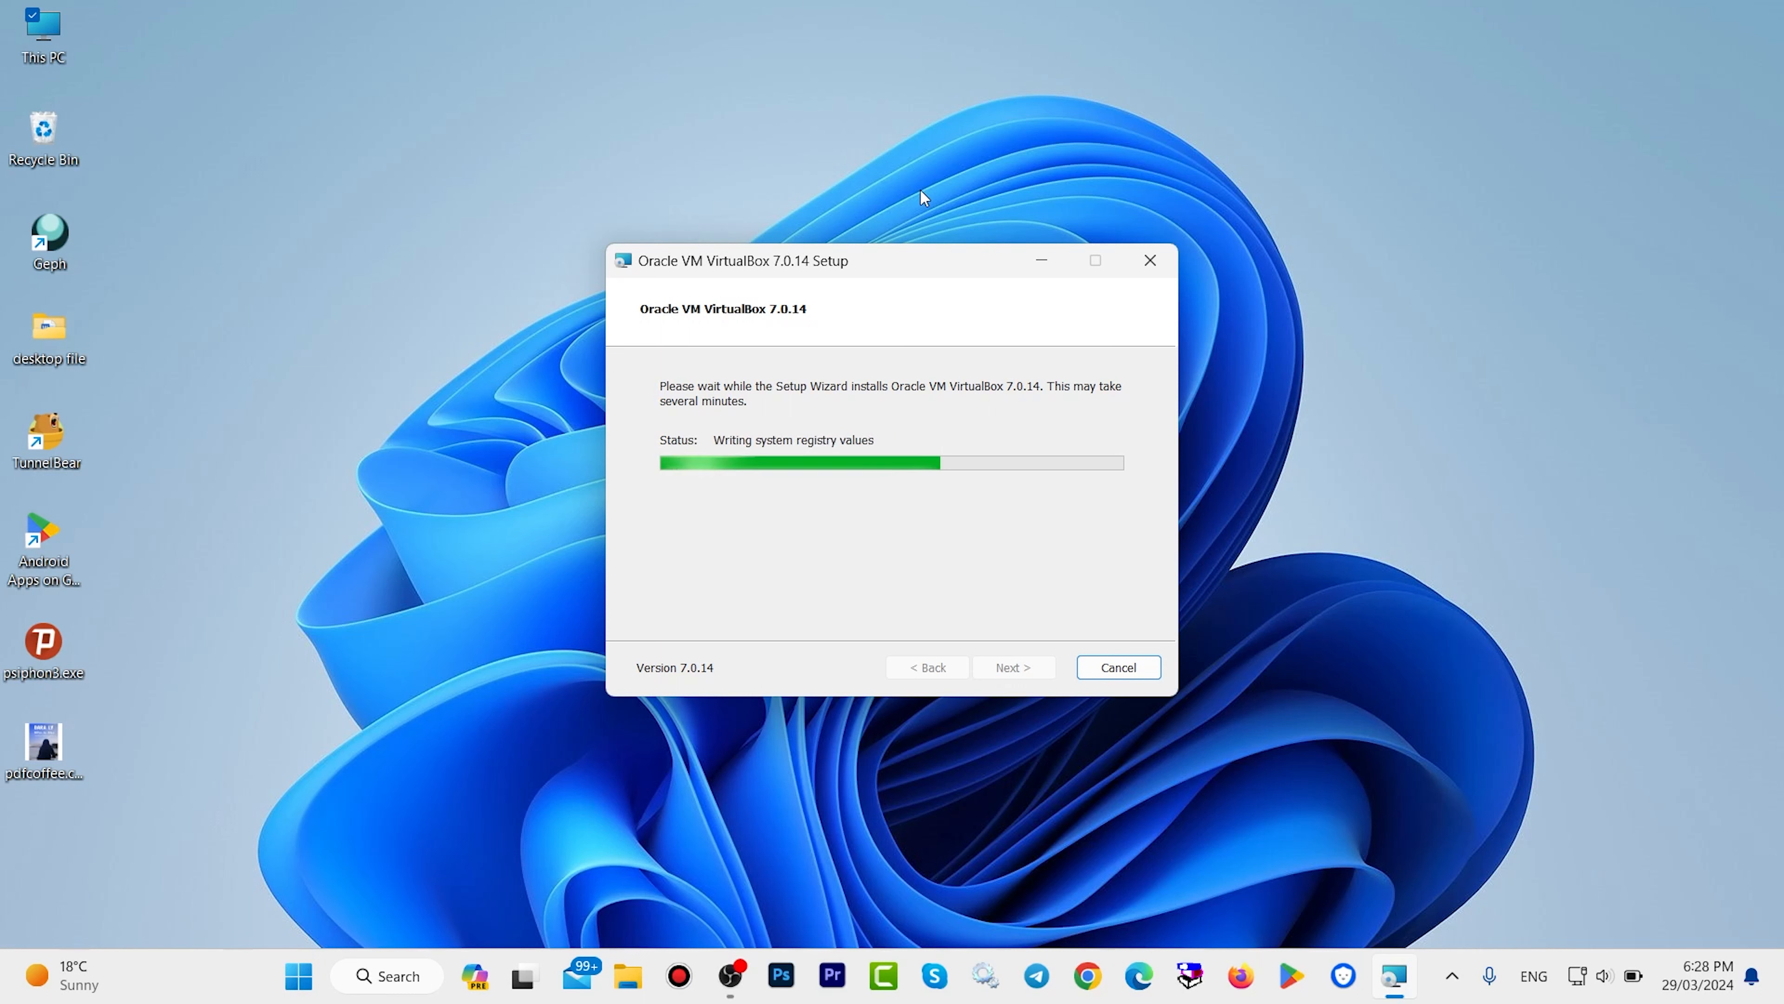
{"action": "left_click_drag", "start_coordinate": [251, 866], "coordinate": [60, 854]}
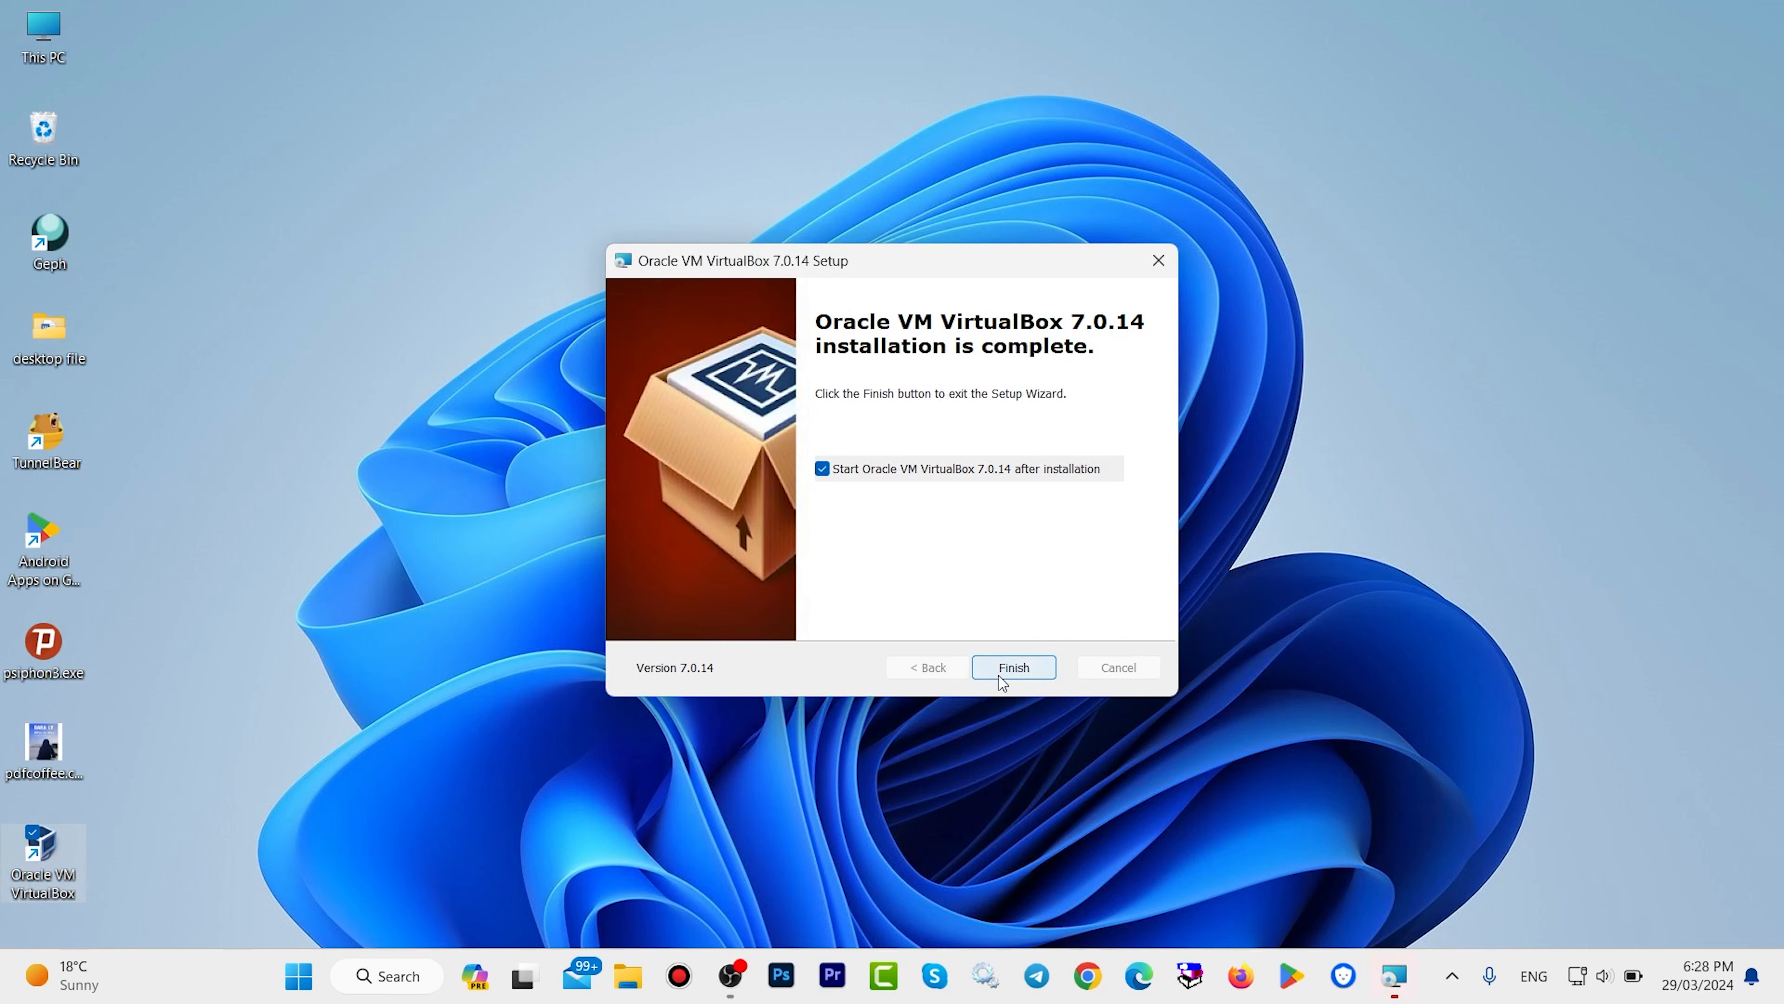
{"action": "left_click", "coordinate": [1011, 668]}
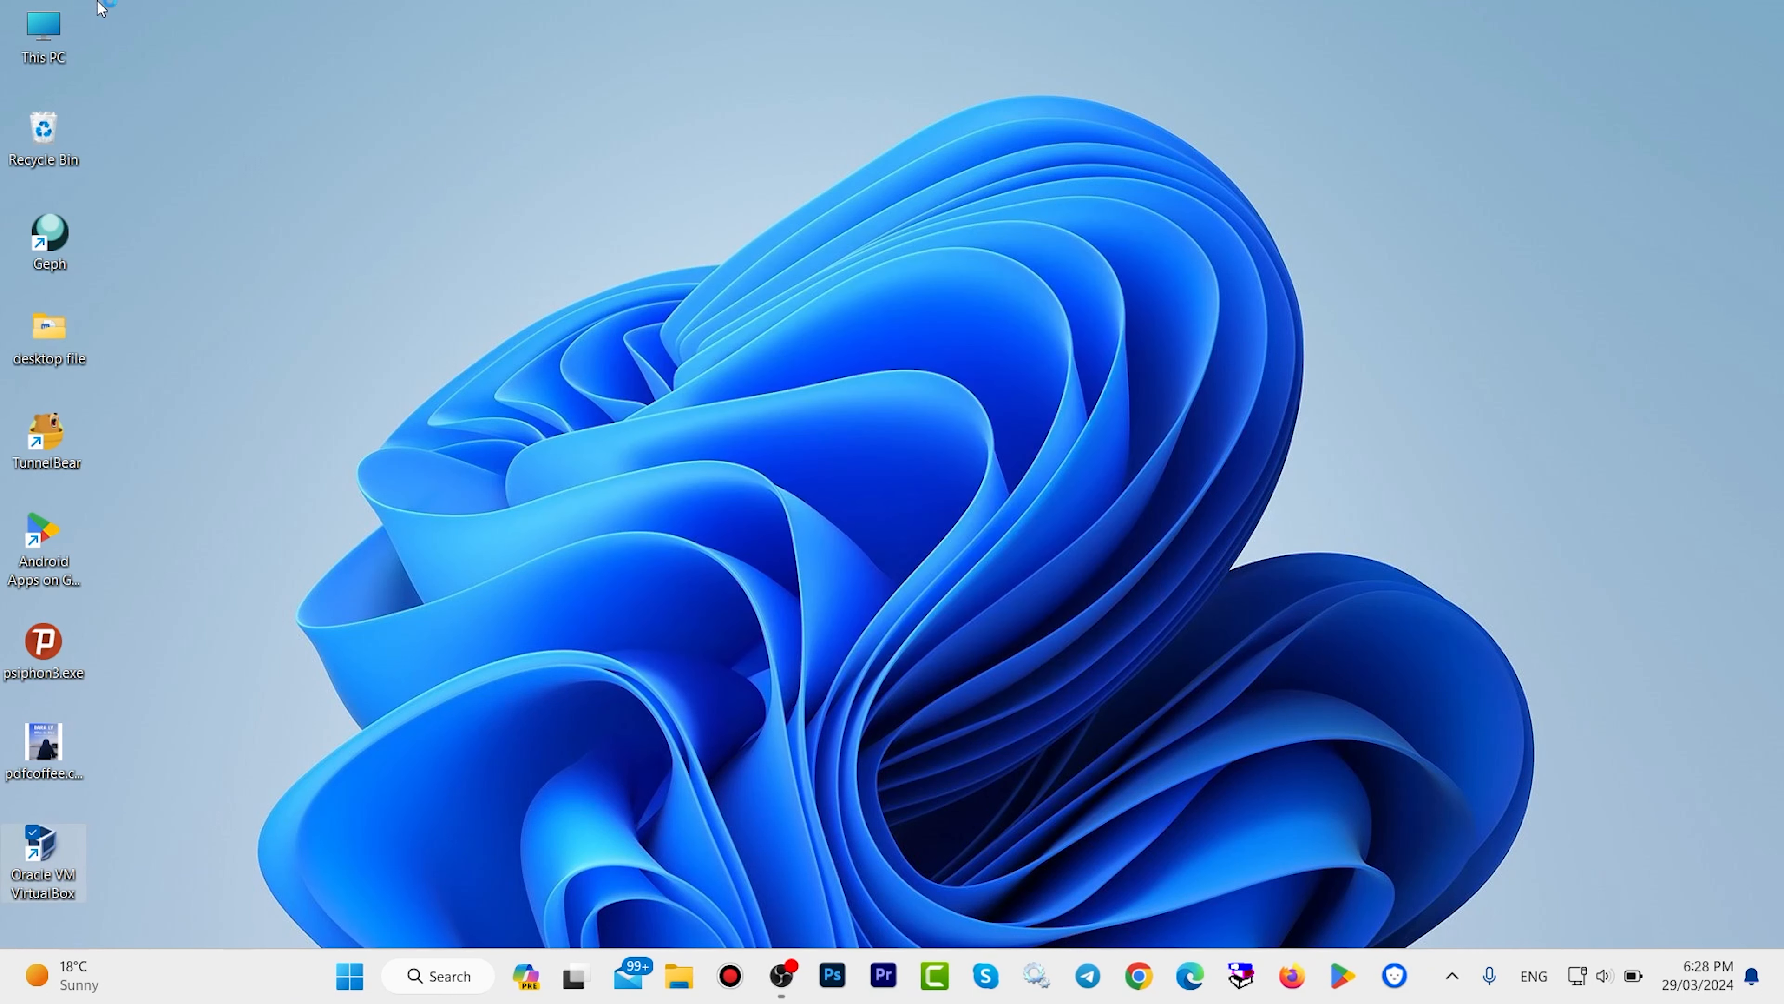
Extract the kali-linux-2024.1-virtualbox-amd64.7z archive directly into the Downloads folder with WinRAR.
{"action": "left_click", "coordinate": [42, 39]}
{"action": "double_click", "coordinate": [42, 39]}
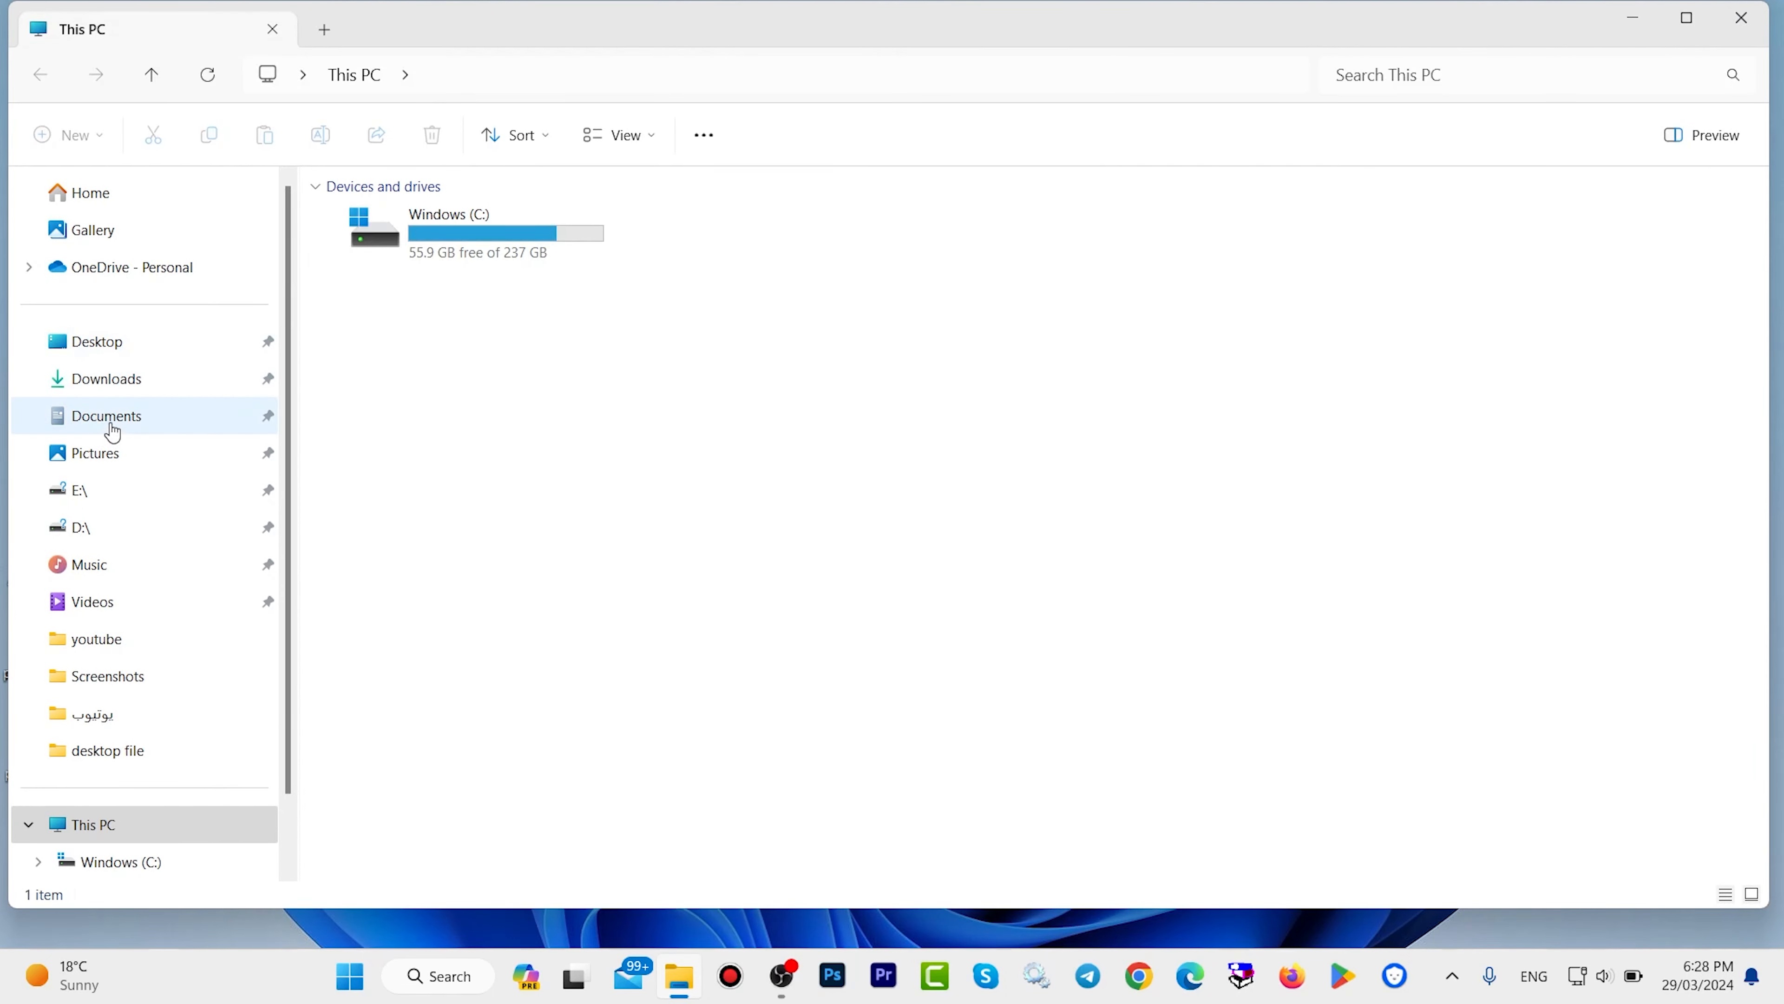
{"action": "left_click", "coordinate": [105, 380]}
{"action": "left_click", "coordinate": [497, 256]}
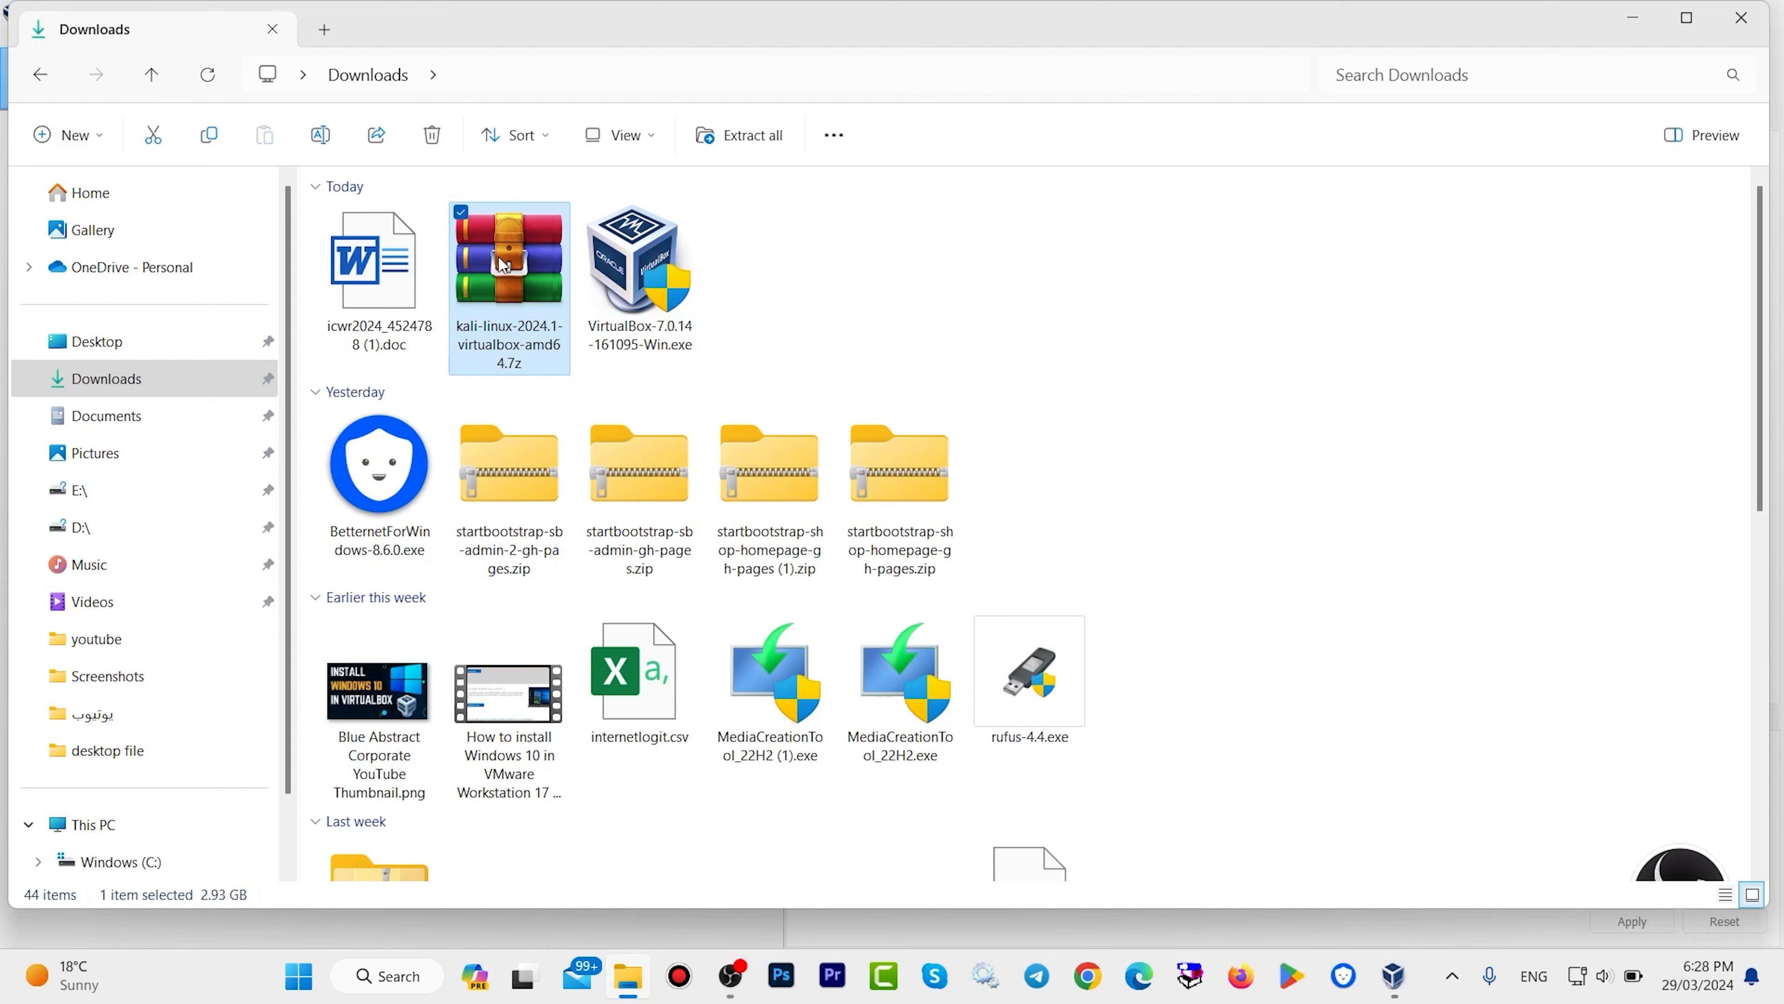
{"action": "right_click", "coordinate": [503, 265]}
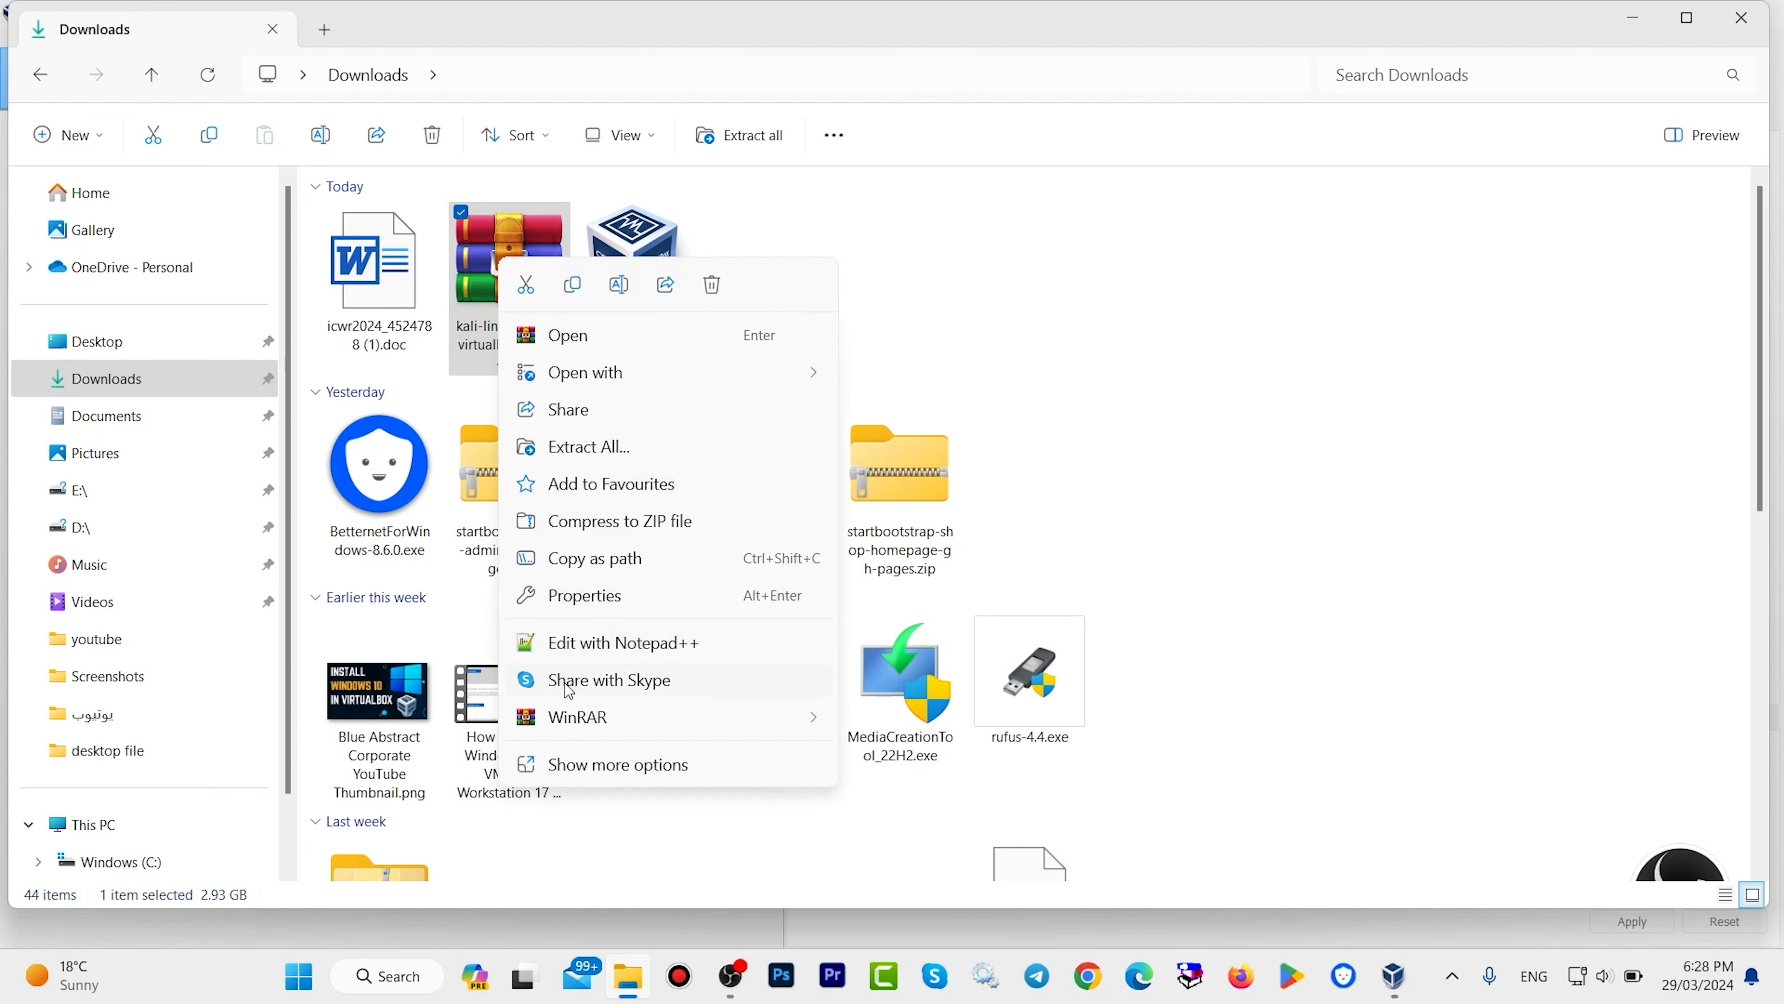
{"action": "mouse_move", "coordinate": [597, 720]}
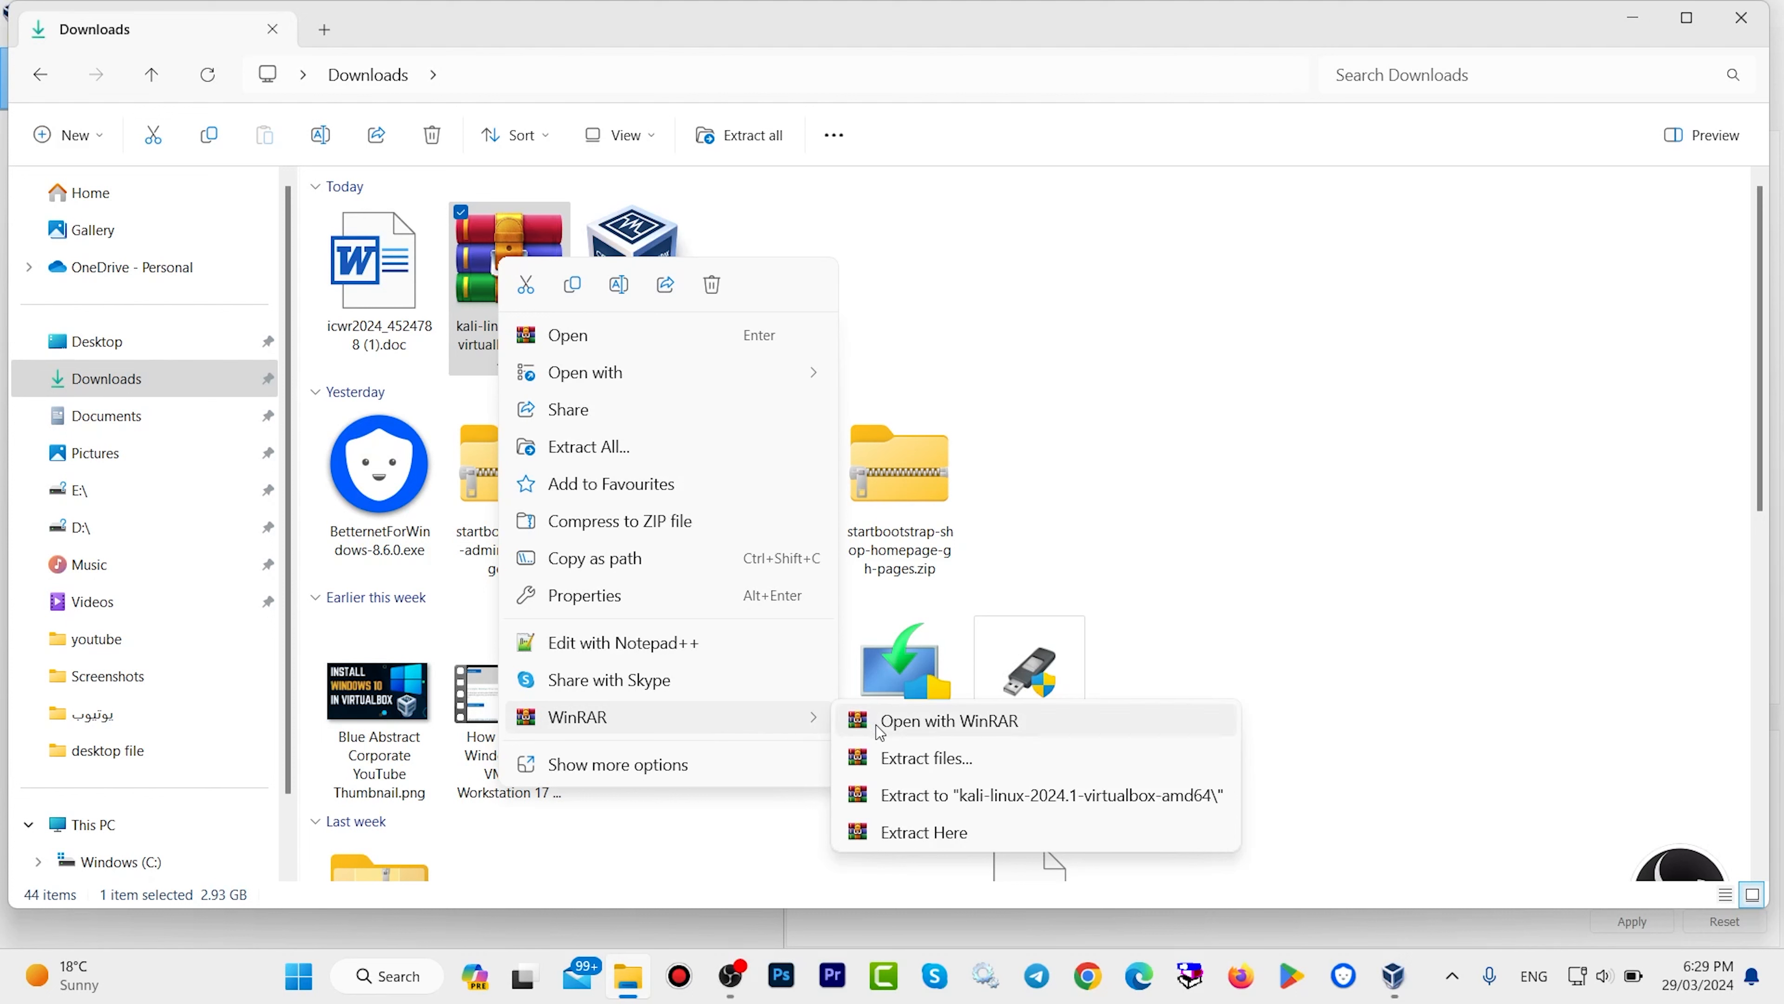
{"action": "left_click", "coordinate": [888, 834]}
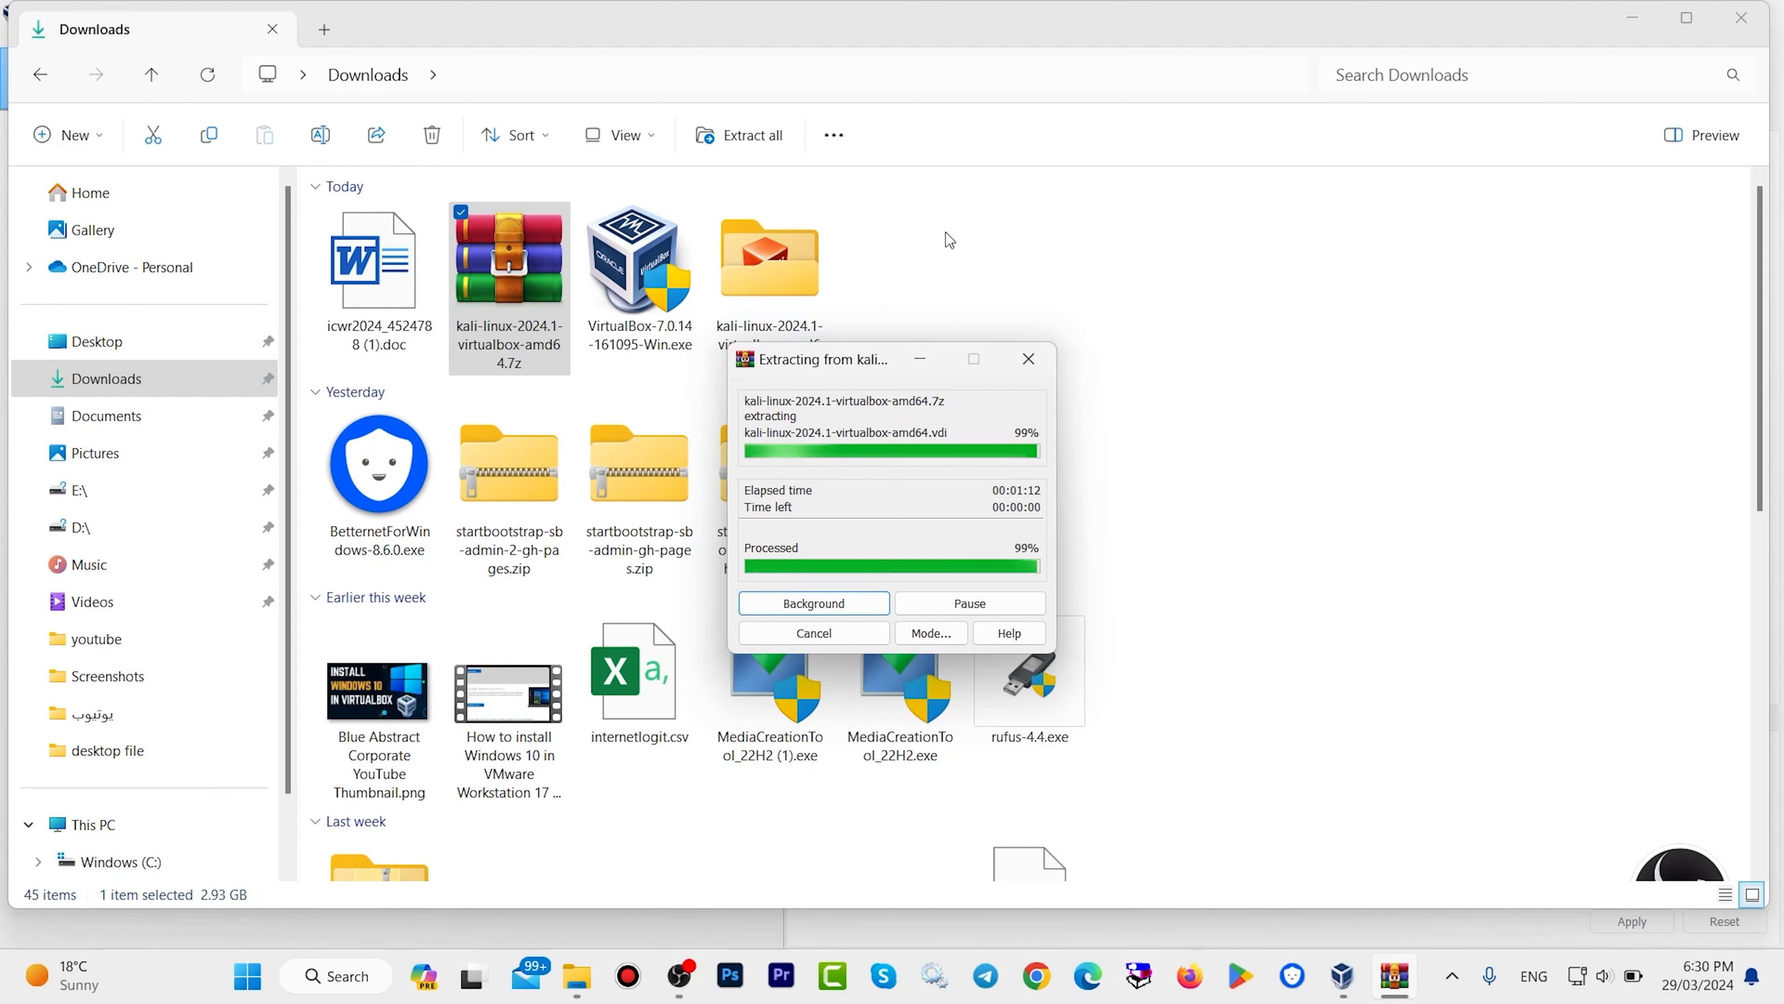
Check the files inside the extracted kali-linux-2024.1-virtualbox-amd64 folder and close File Explorer.
{"action": "scroll", "coordinate": [792, 655], "scroll_direction": "down", "scroll_amount": 8}
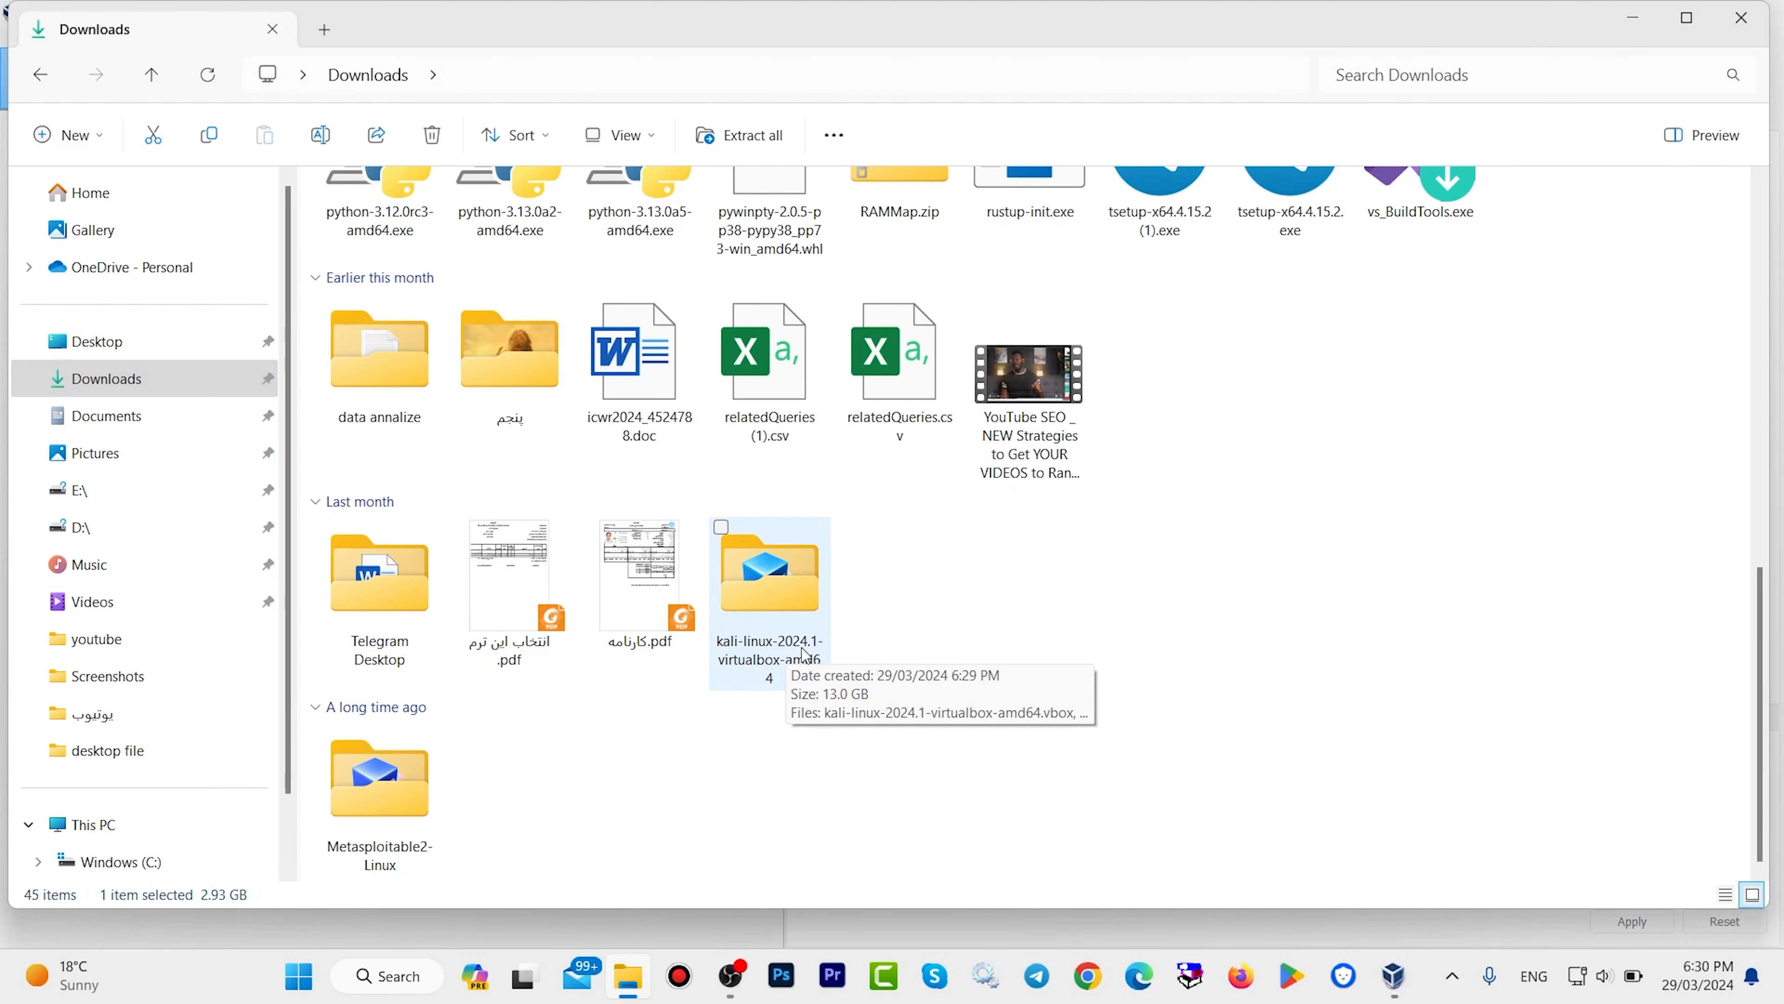
{"action": "double_click", "coordinate": [789, 627]}
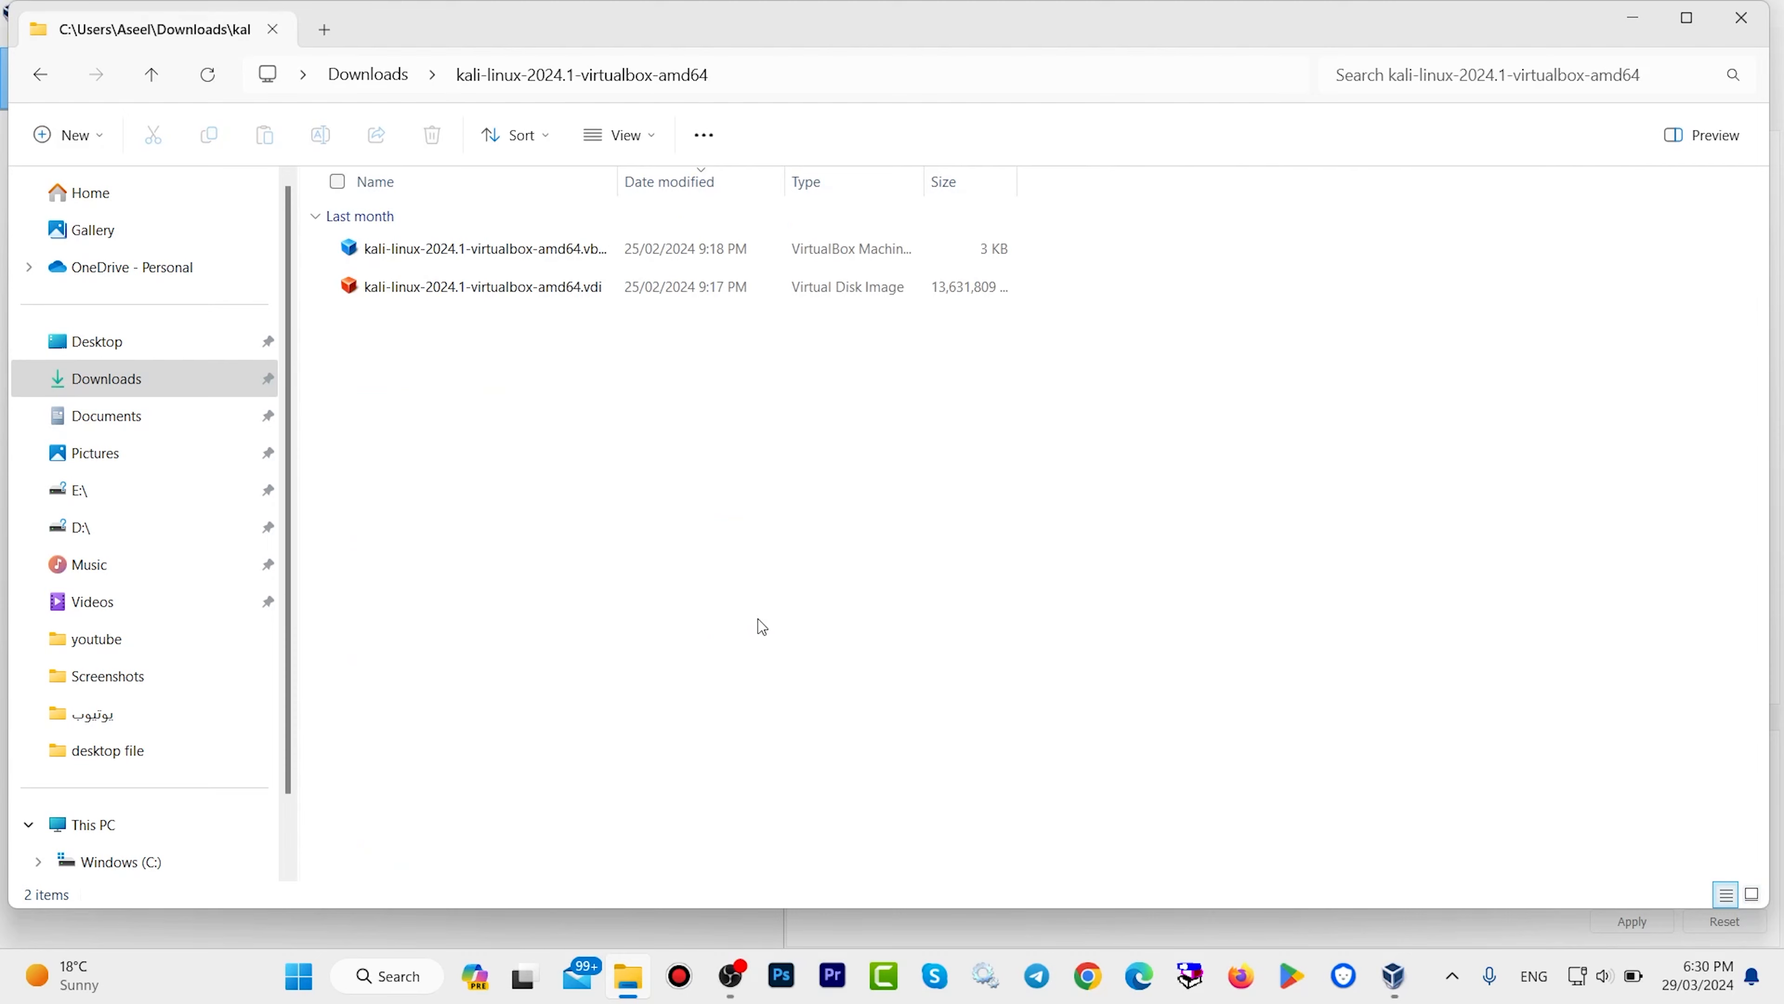
{"action": "left_click", "coordinate": [1755, 19]}
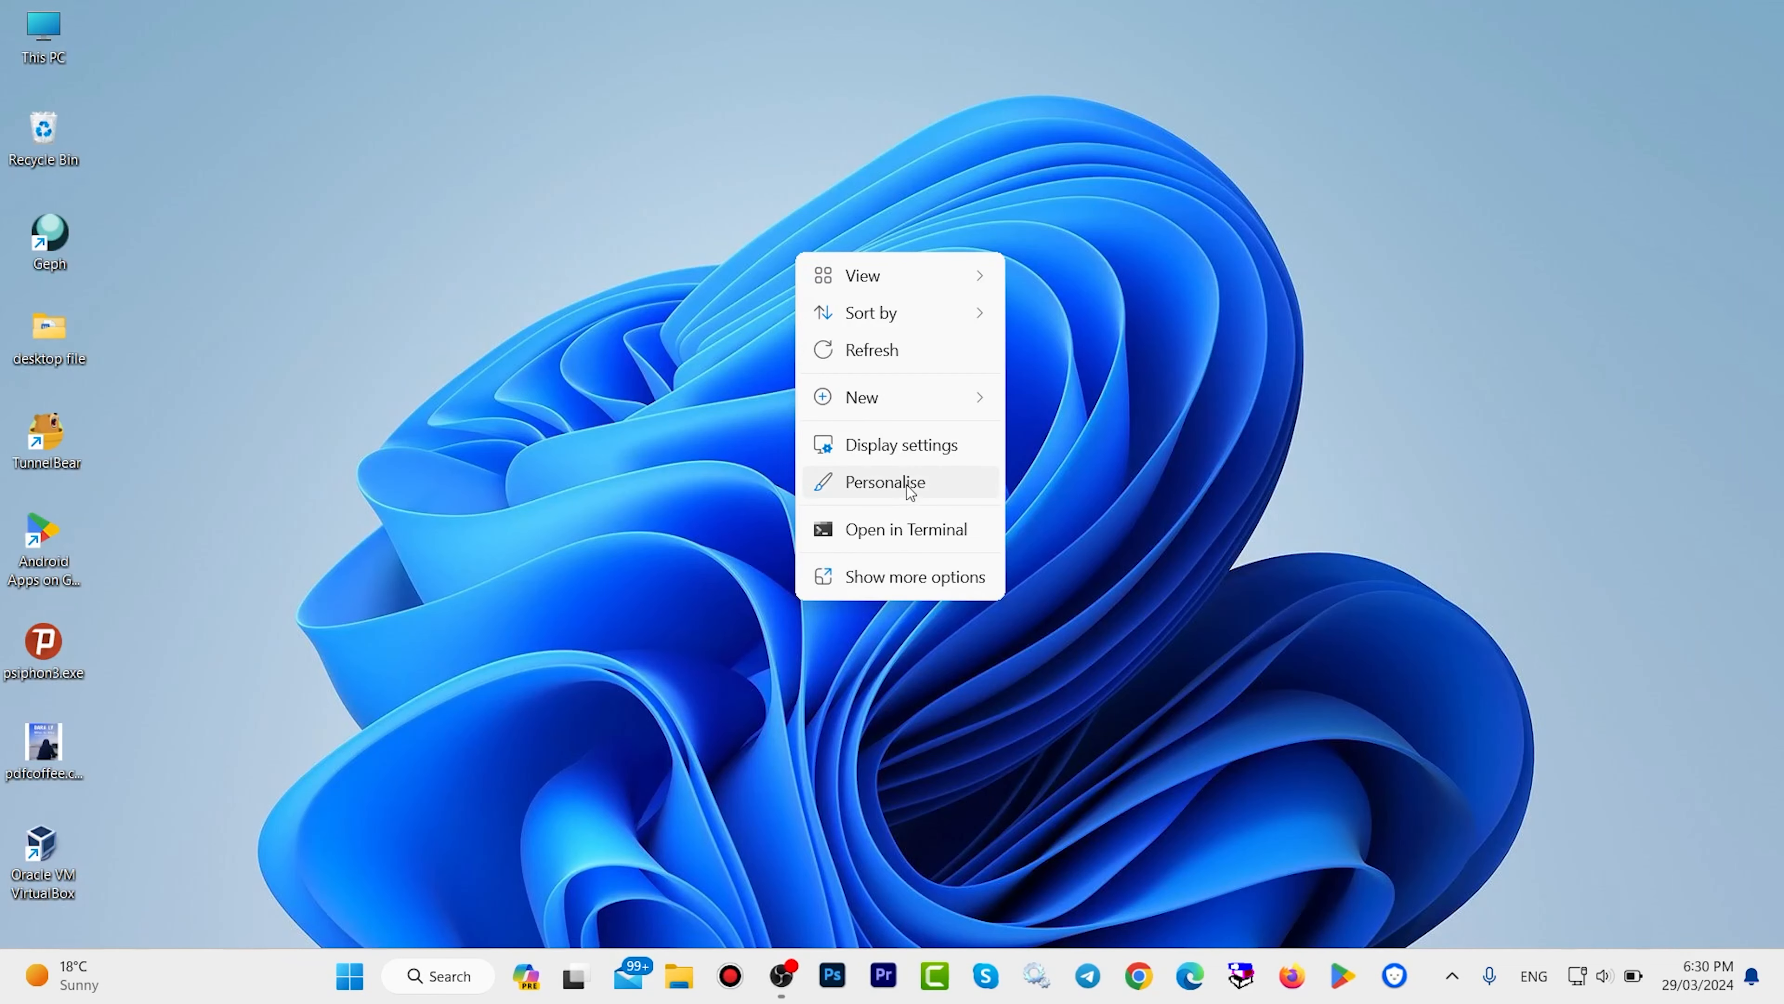
Set the Windows display scale to 150% and close the settings window.
{"action": "left_click", "coordinate": [926, 454]}
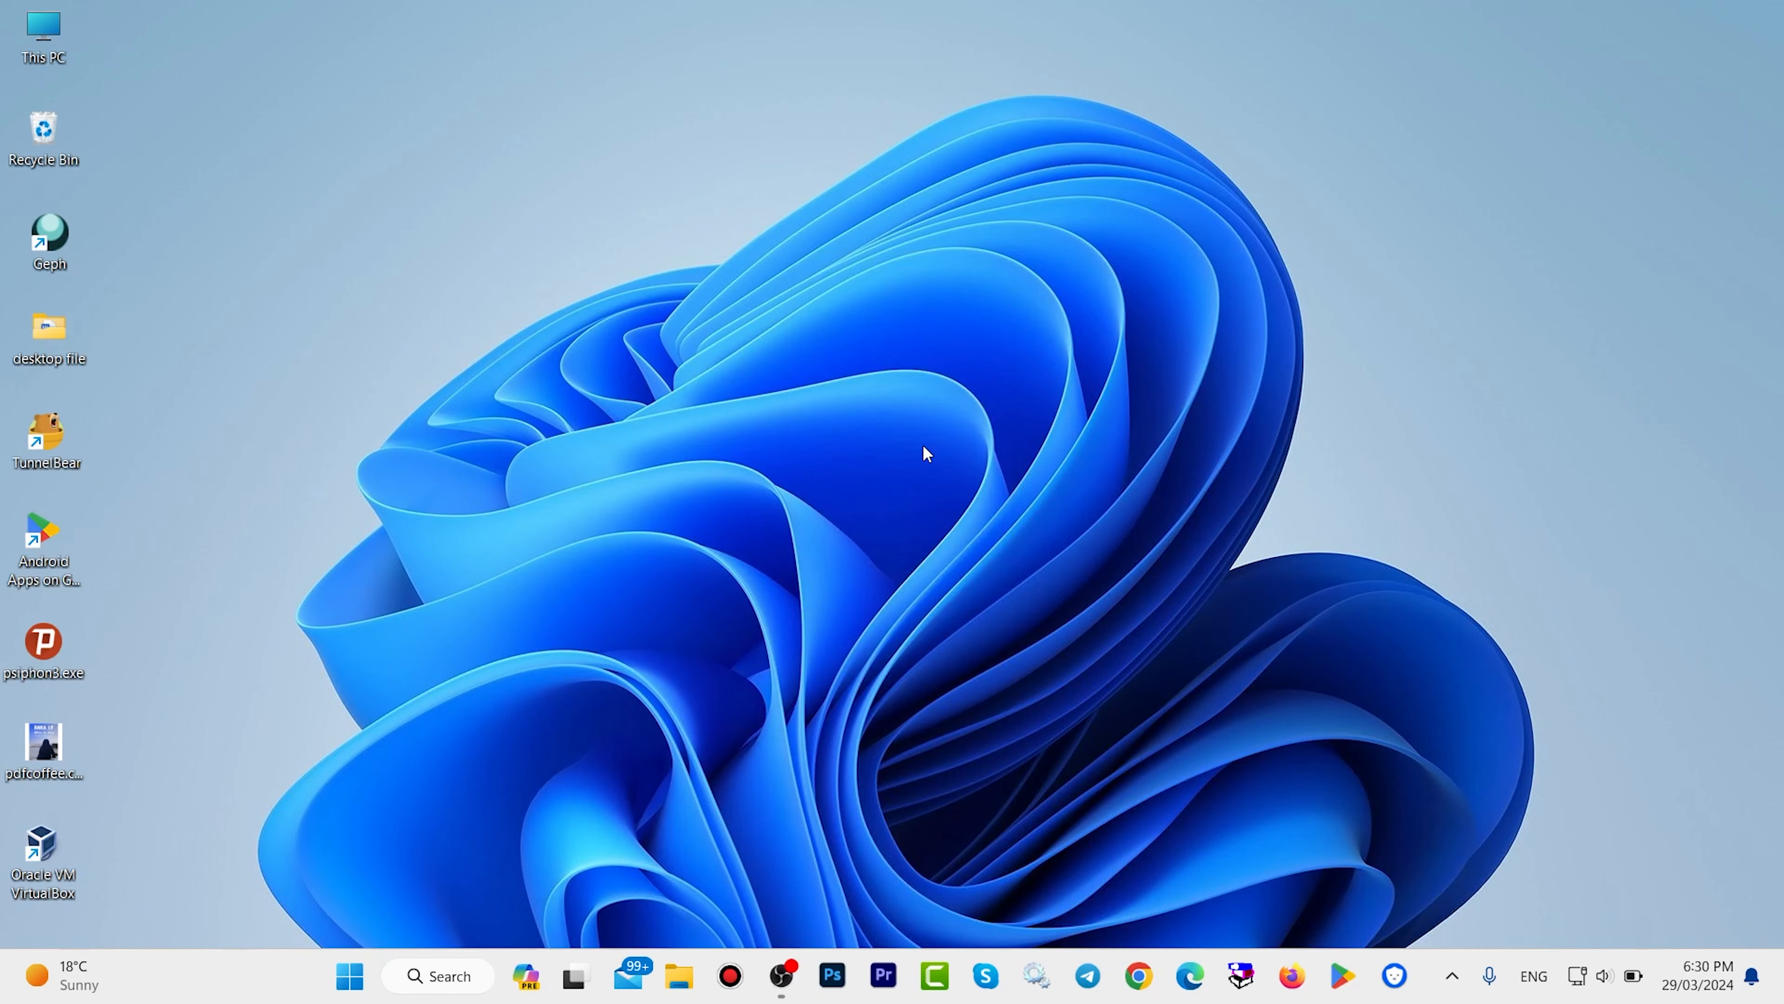
{"action": "left_click", "coordinate": [1525, 587]}
{"action": "left_click", "coordinate": [1507, 606]}
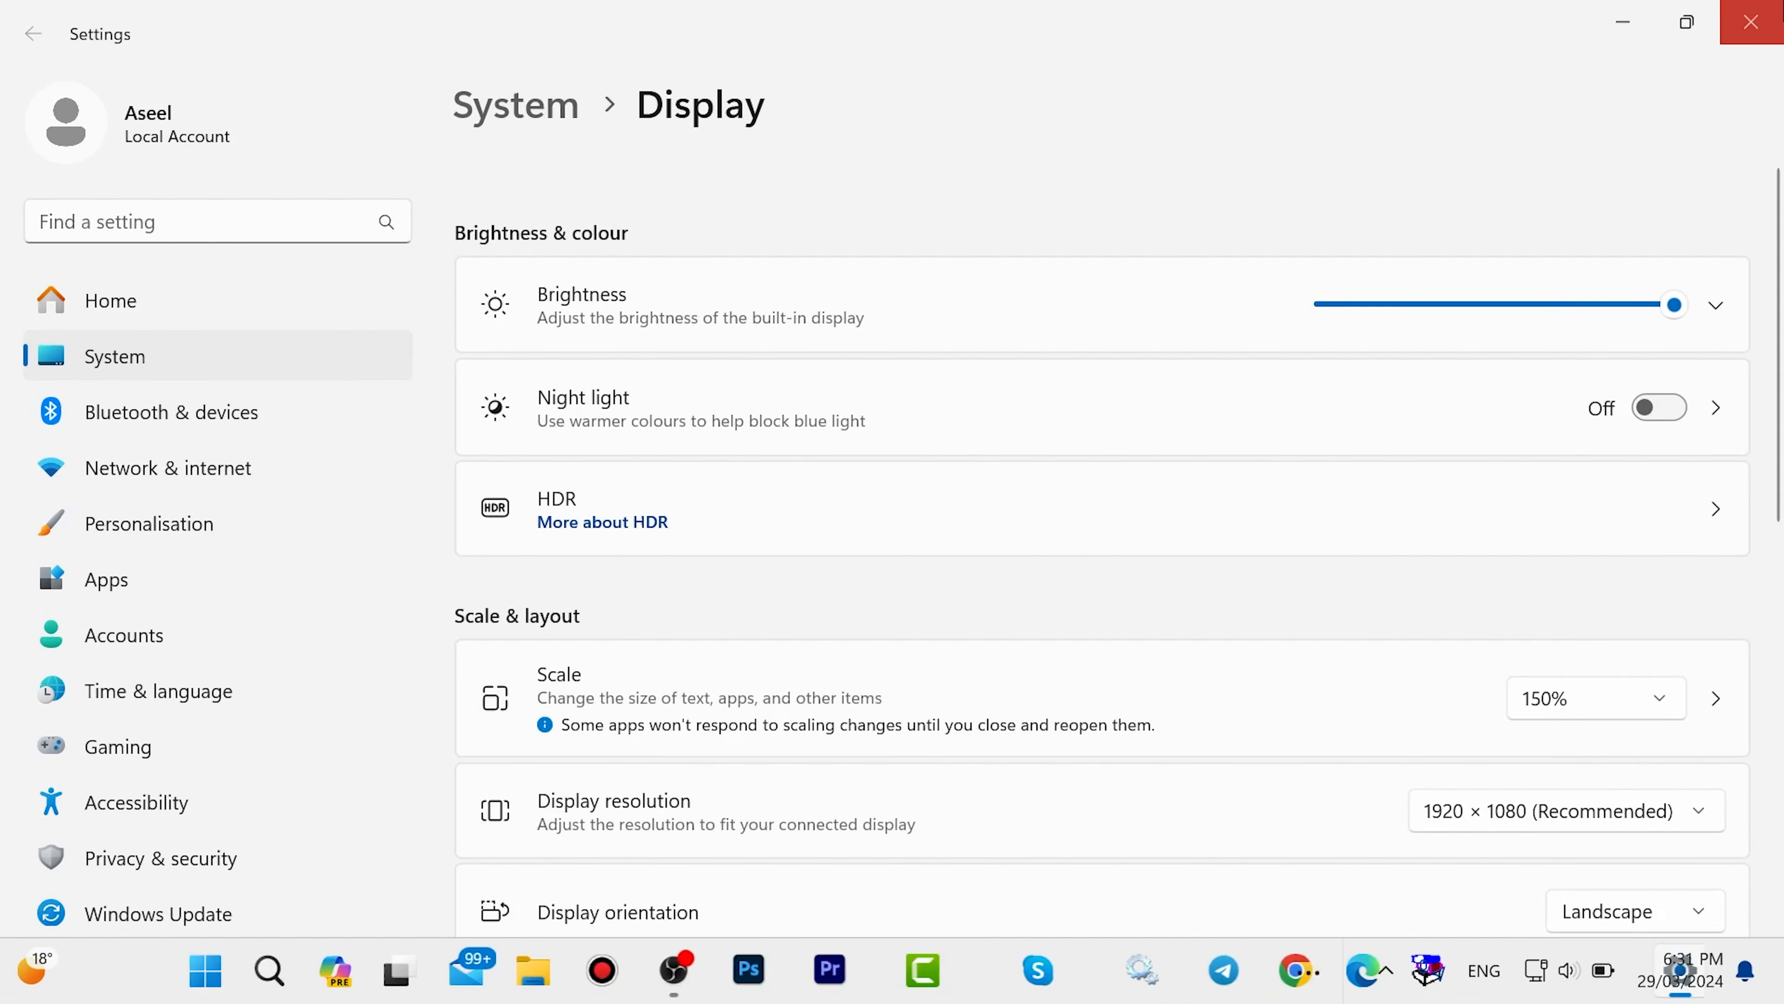
{"action": "left_click", "coordinate": [1750, 22]}
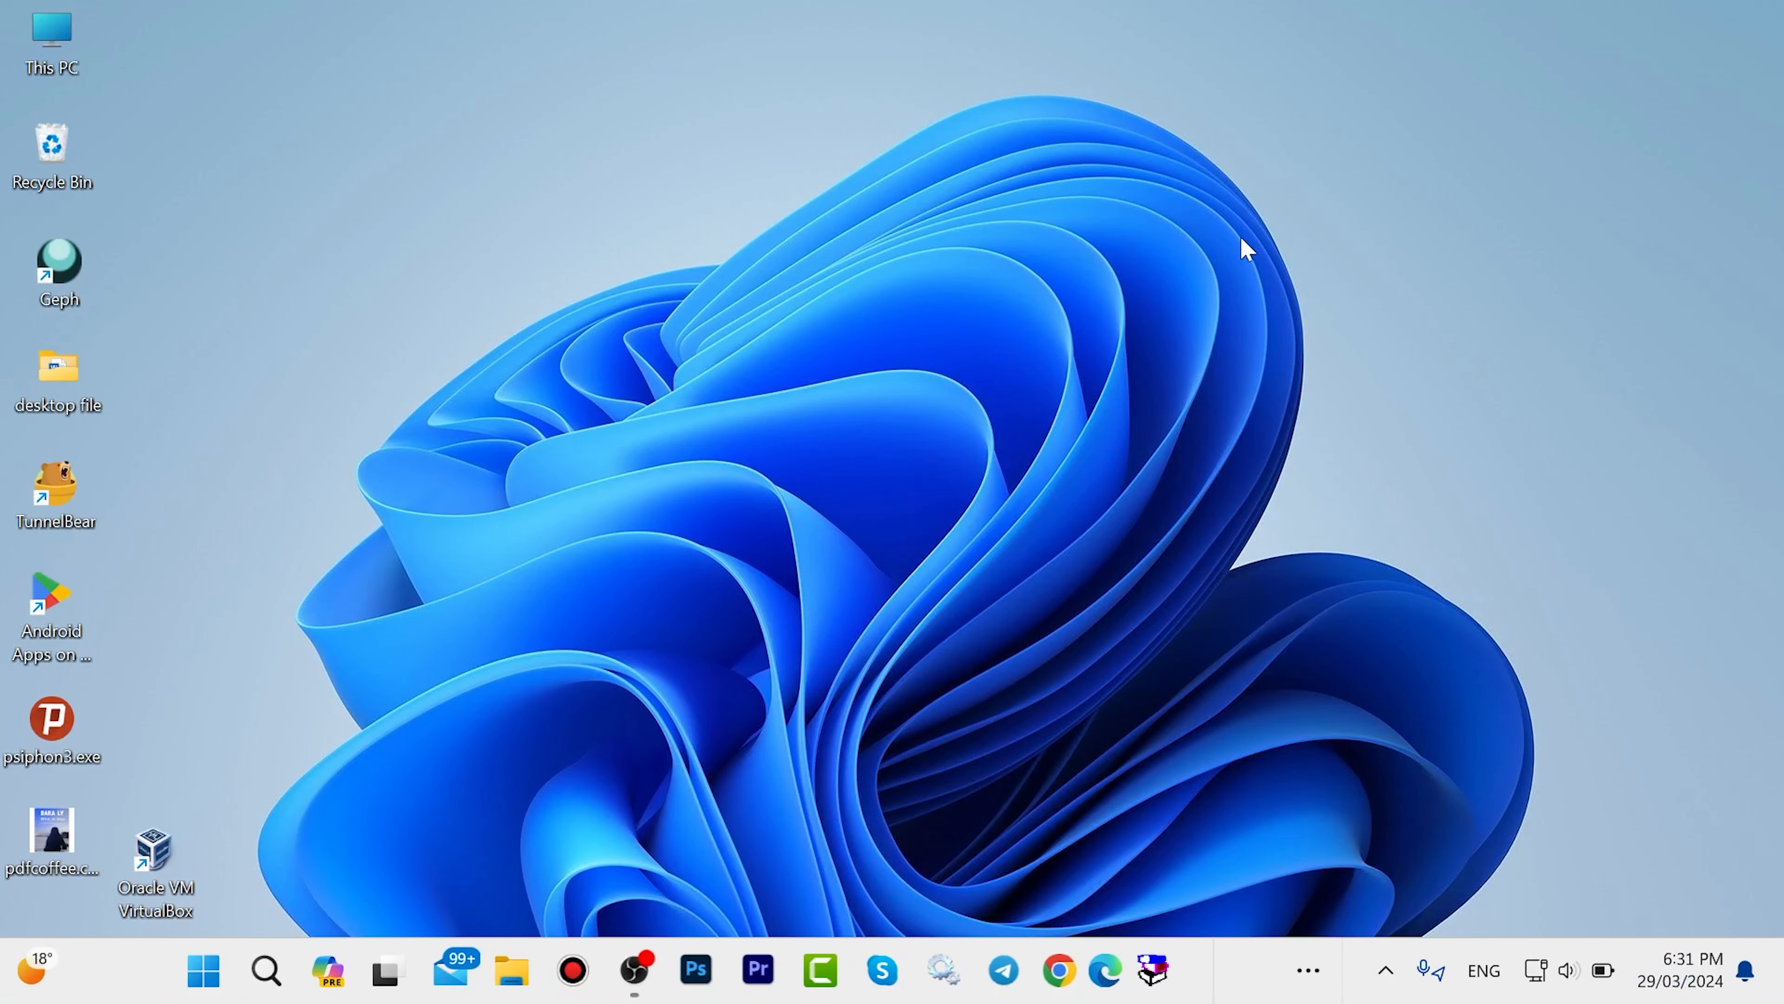
Move the Oracle VM VirtualBox shortcut to an open area of the desktop and launch VirtualBox from it.
{"action": "left_click_drag", "start_coordinate": [156, 889], "coordinate": [288, 334]}
{"action": "left_click", "coordinate": [294, 315]}
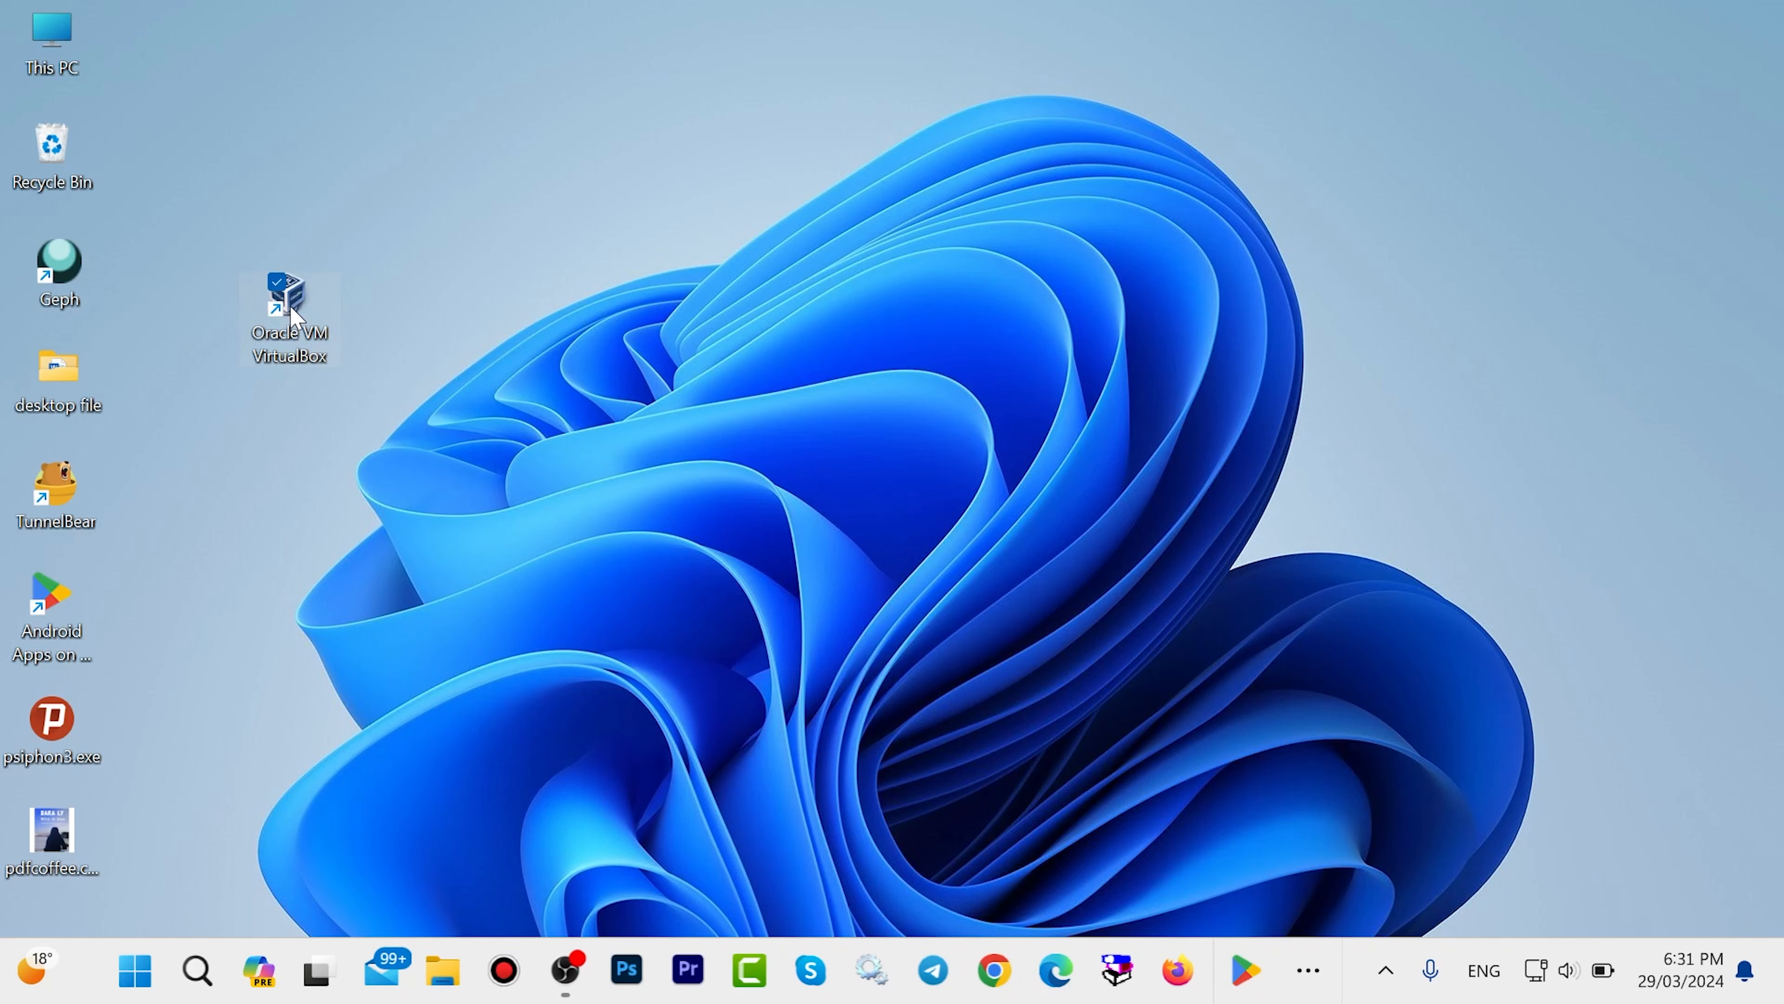
{"action": "double_click", "coordinate": [294, 315]}
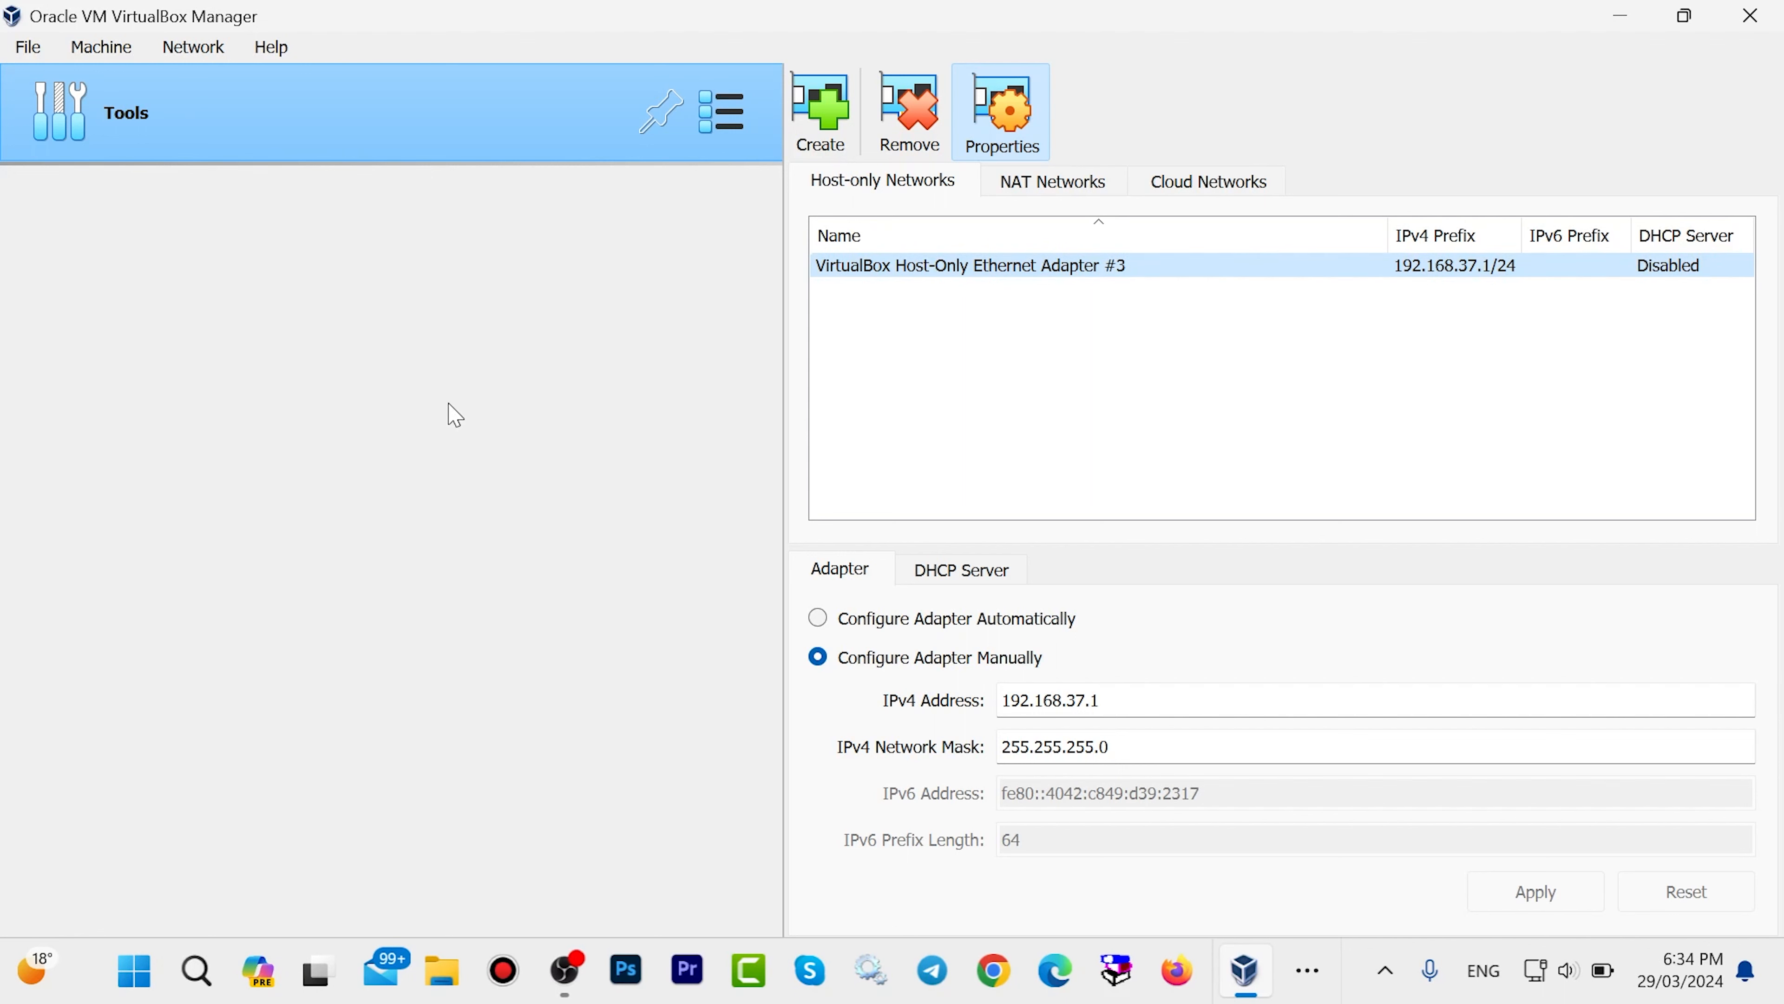
Add the existing virtual machine kali-linux-2024.1-virtualbox-amd64.vbox from its extracted folder in Downloads to VirtualBox.
{"action": "left_click", "coordinate": [96, 49]}
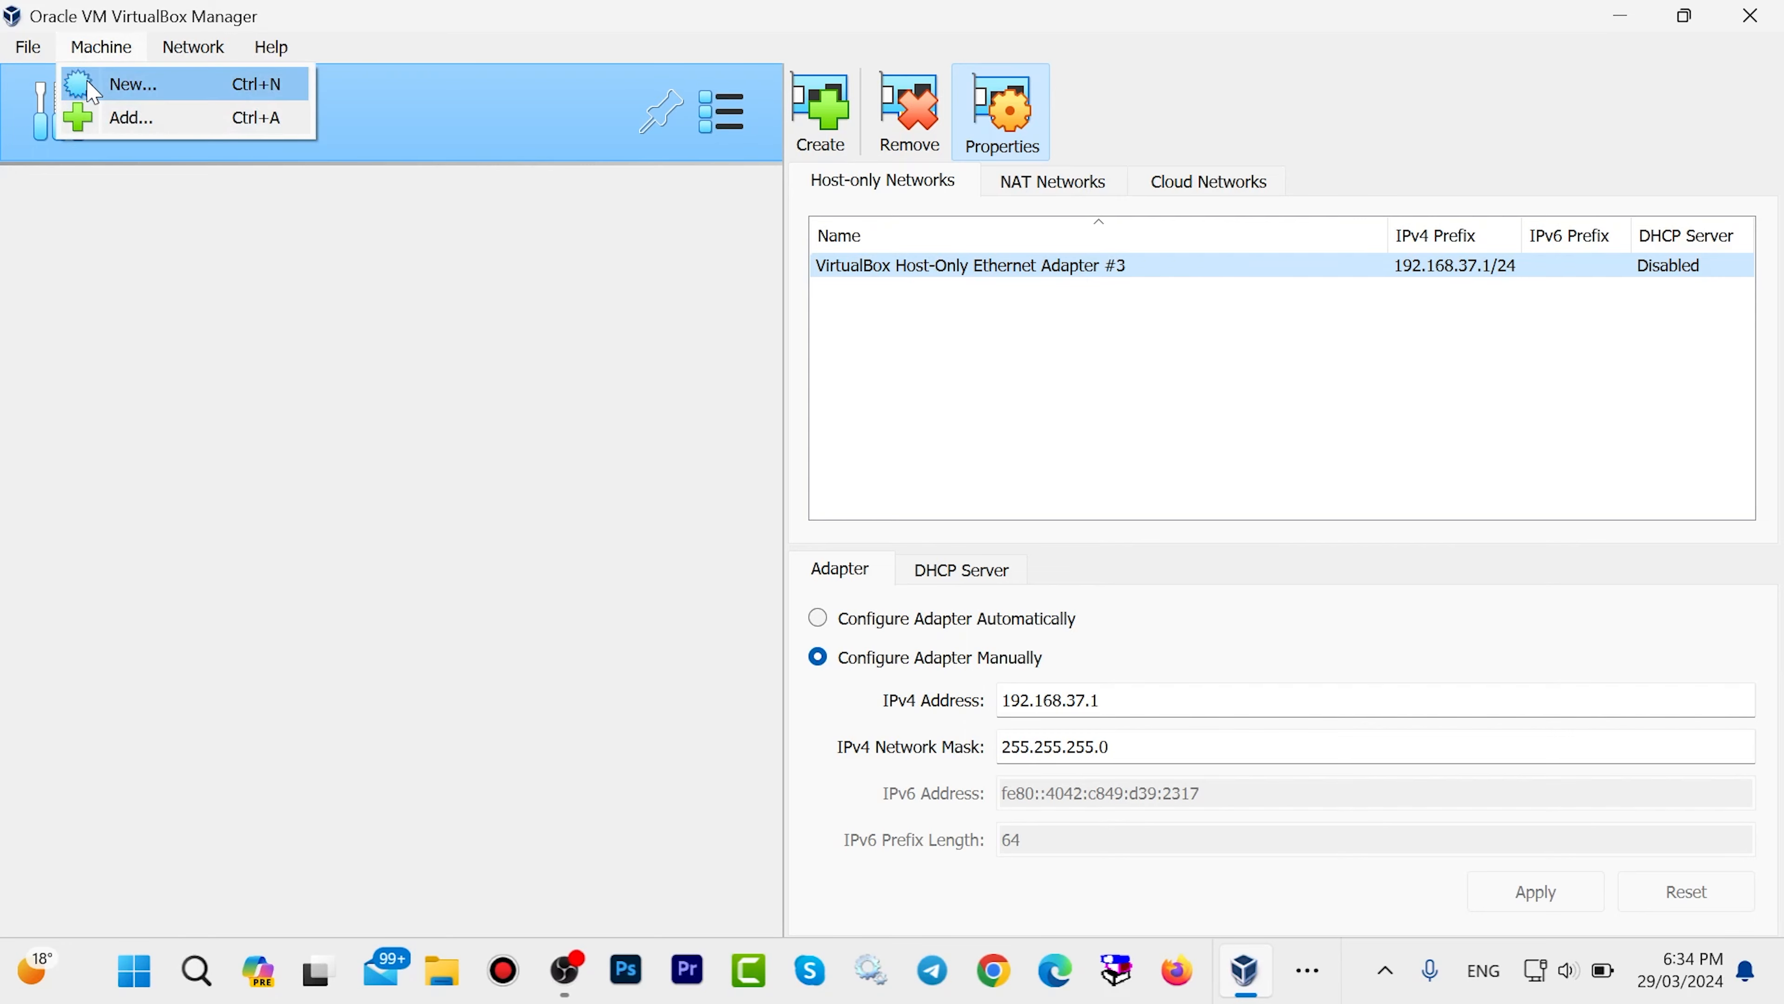
{"action": "left_click", "coordinate": [100, 118]}
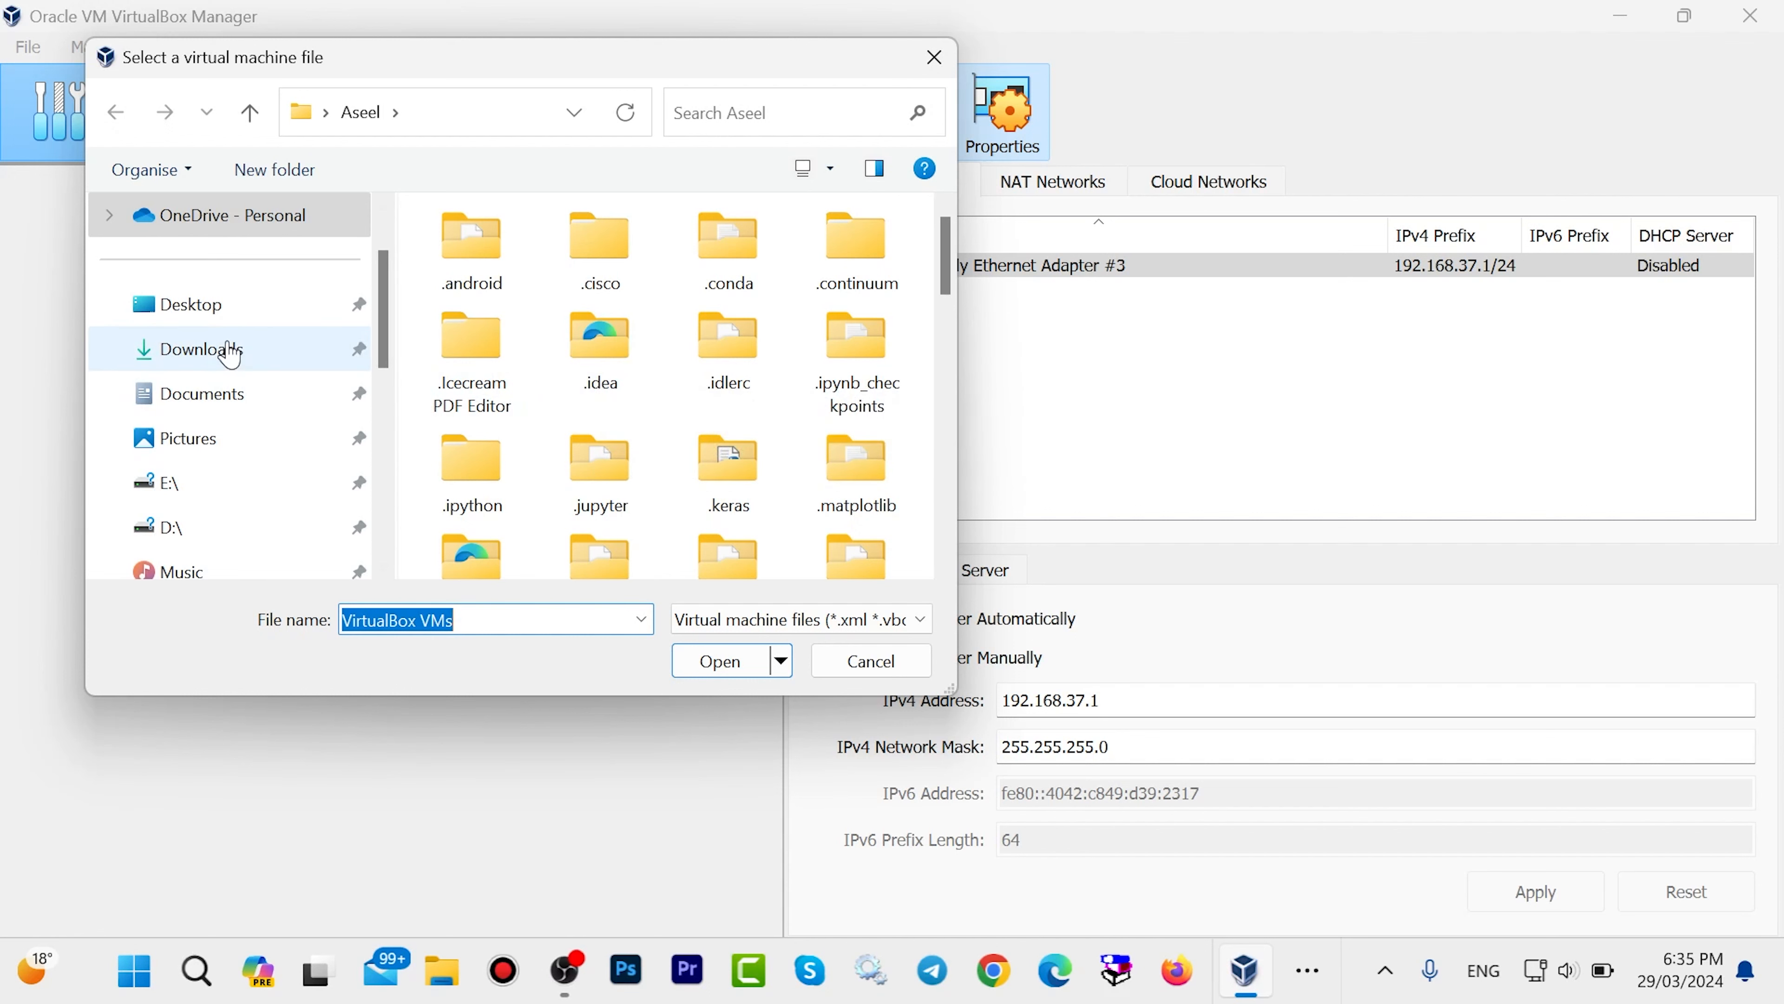
{"action": "left_click", "coordinate": [230, 351]}
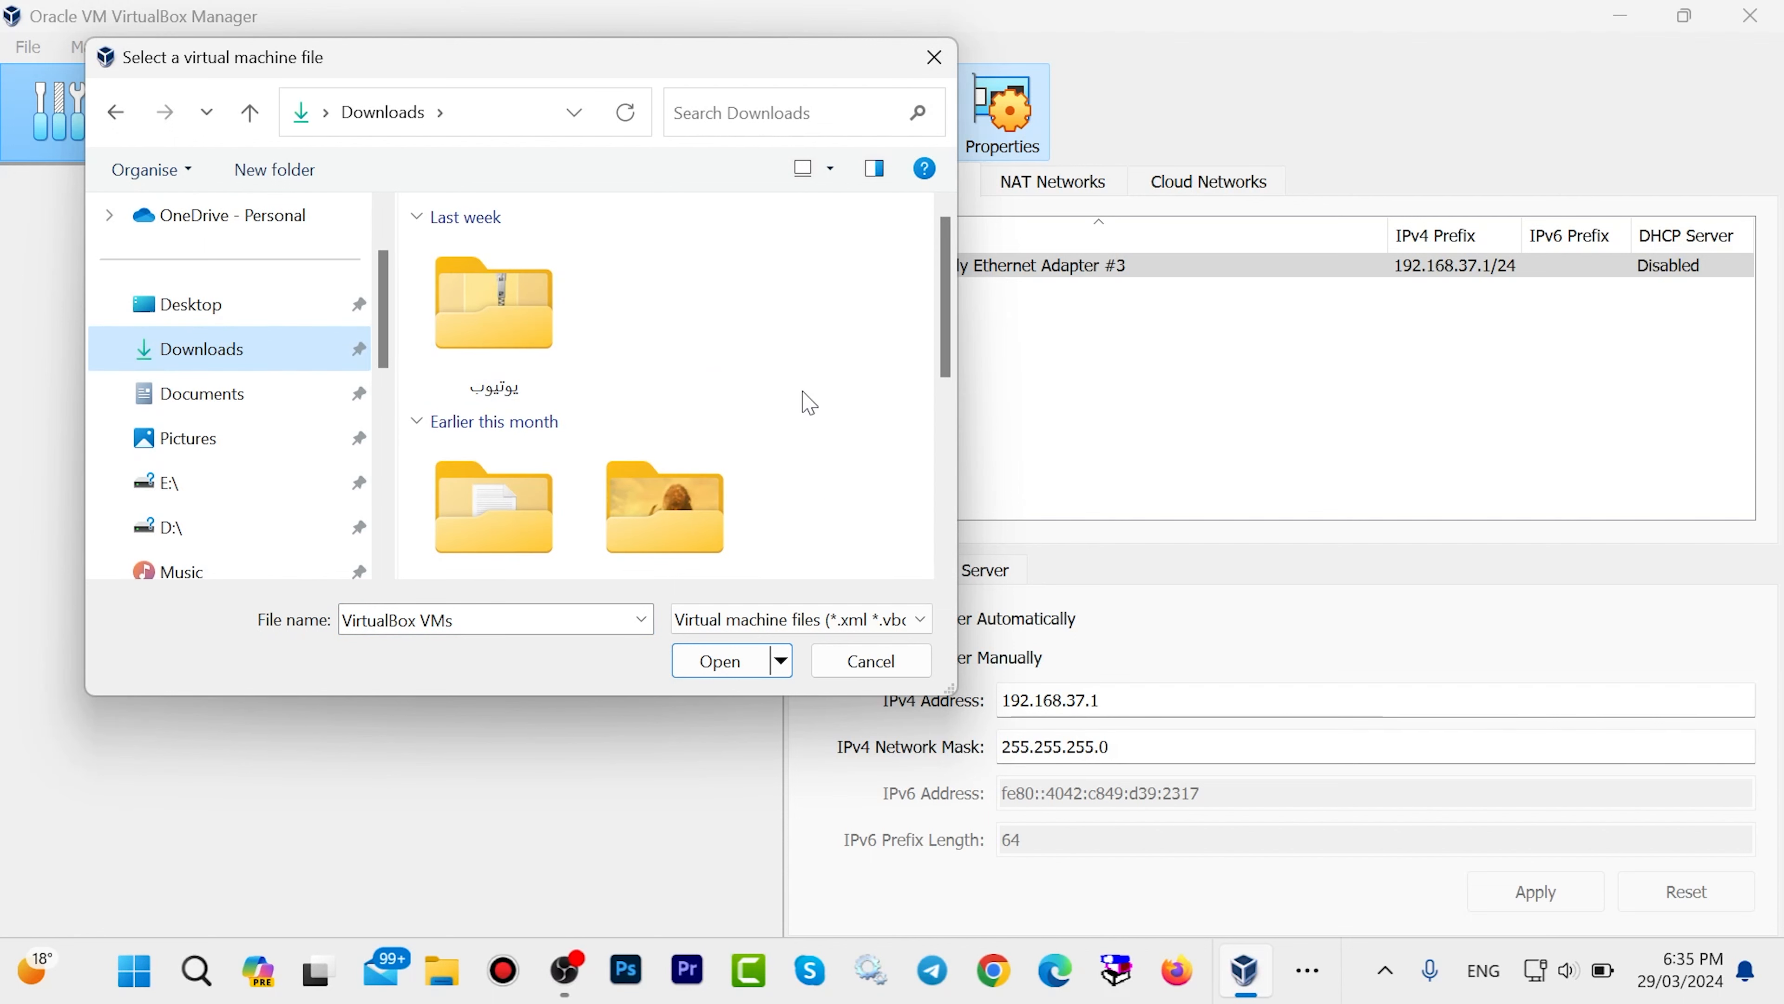
{"action": "left_click_drag", "start_coordinate": [944, 243], "coordinate": [934, 417]}
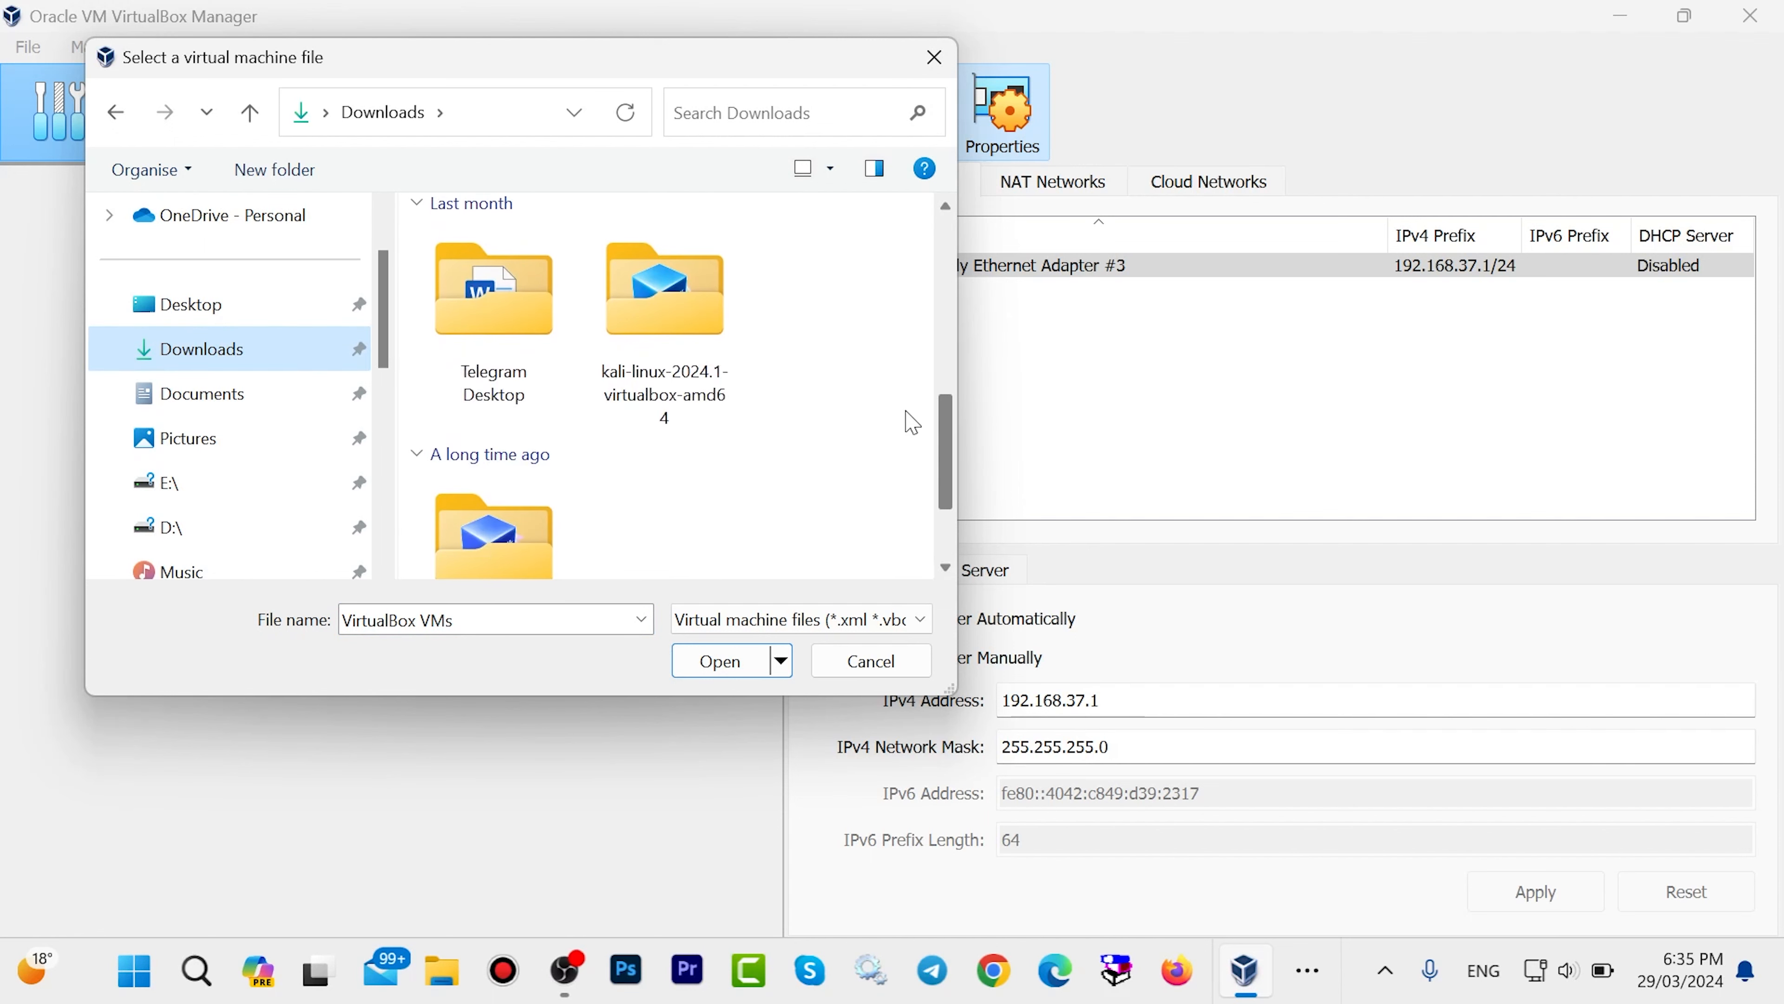
{"action": "double_click", "coordinate": [674, 329]}
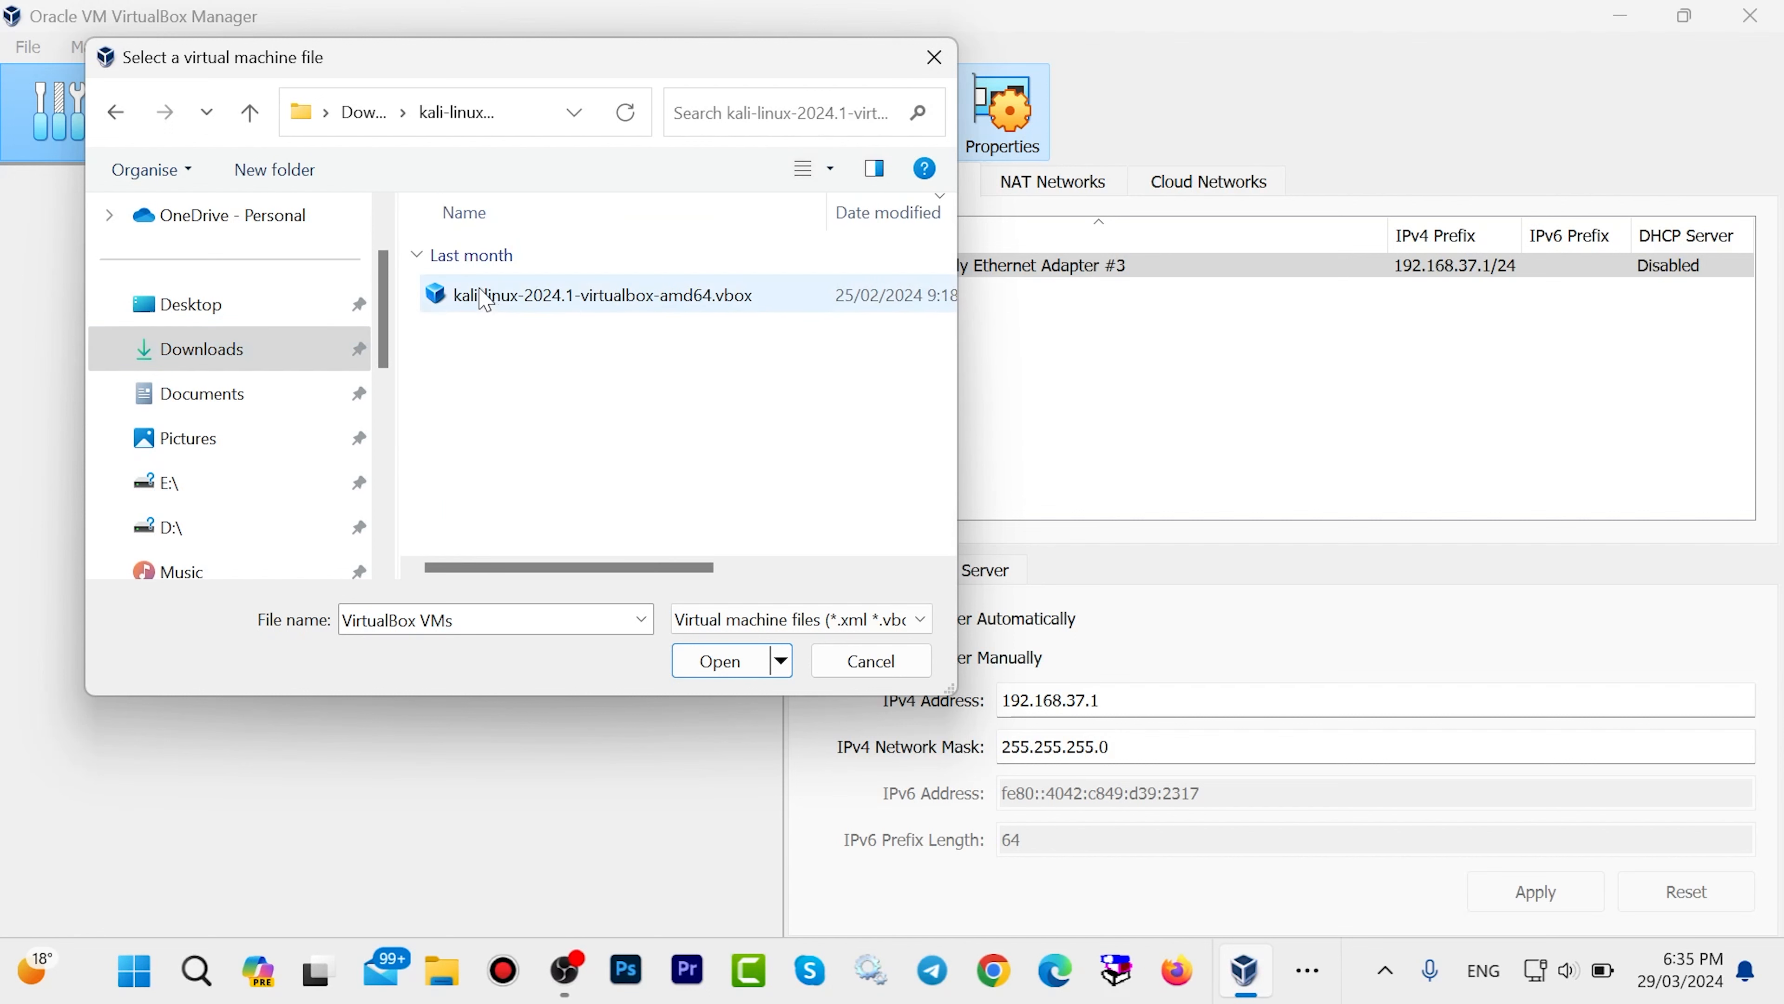
{"action": "mouse_move", "coordinate": [541, 313]}
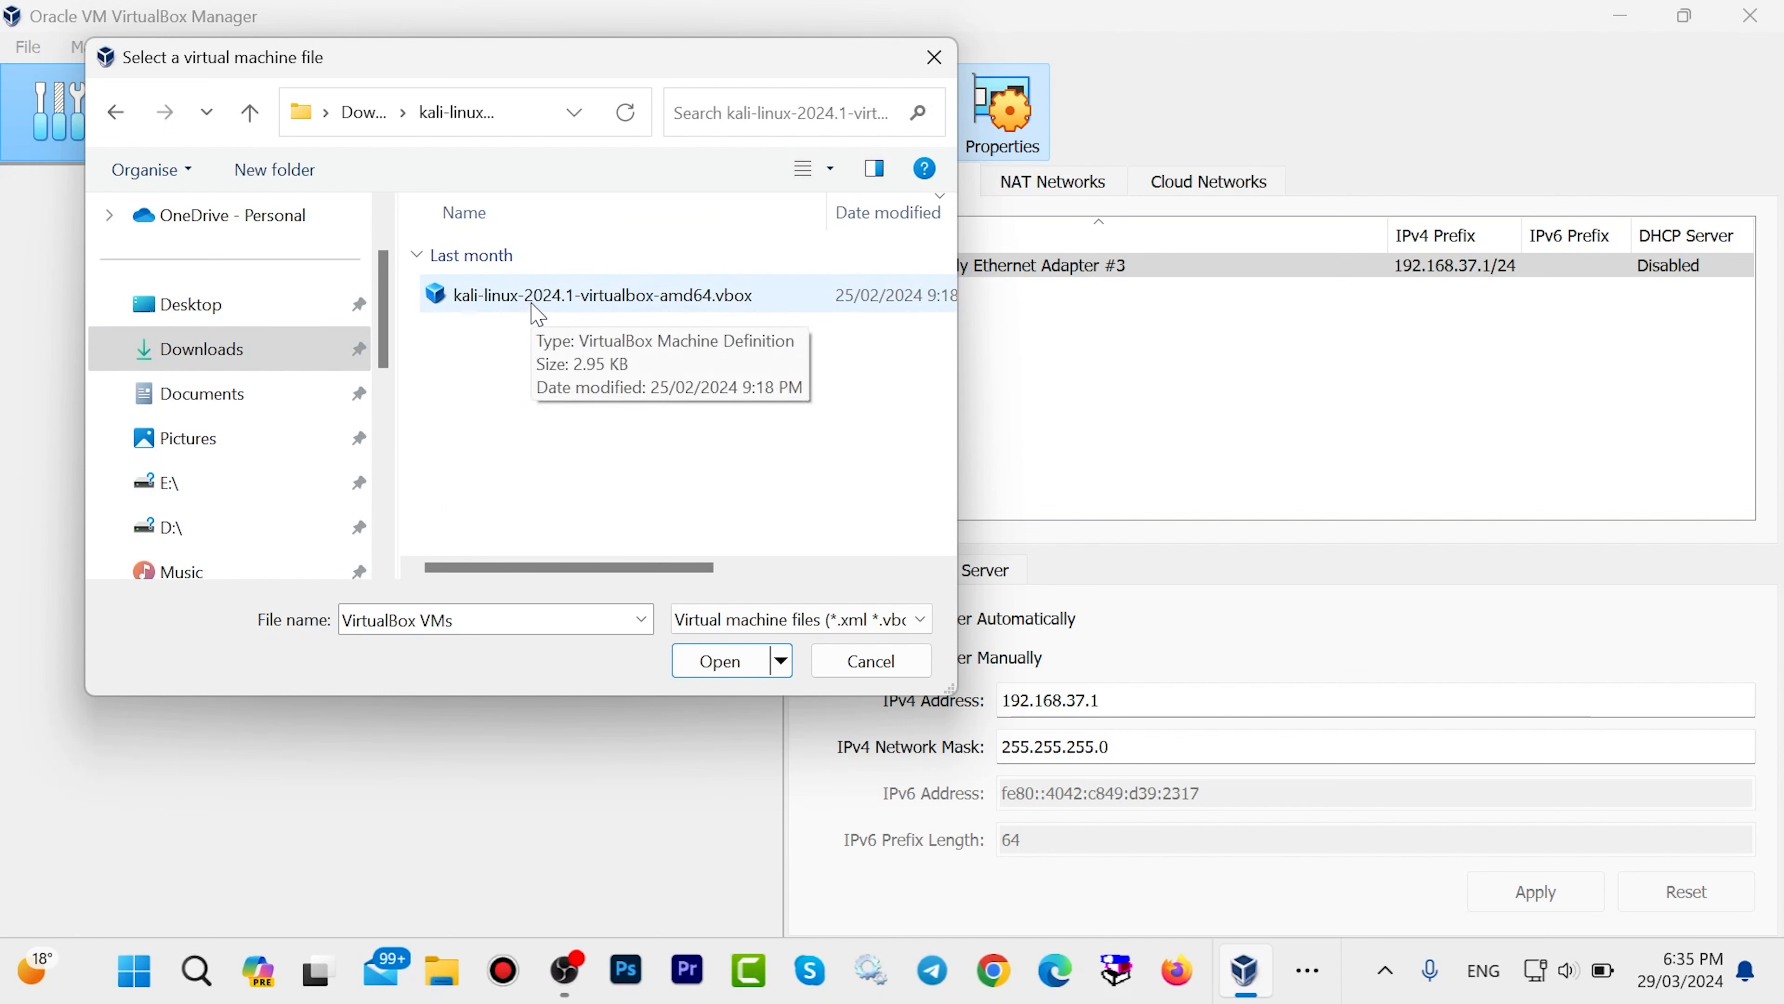
{"action": "left_click", "coordinate": [550, 313]}
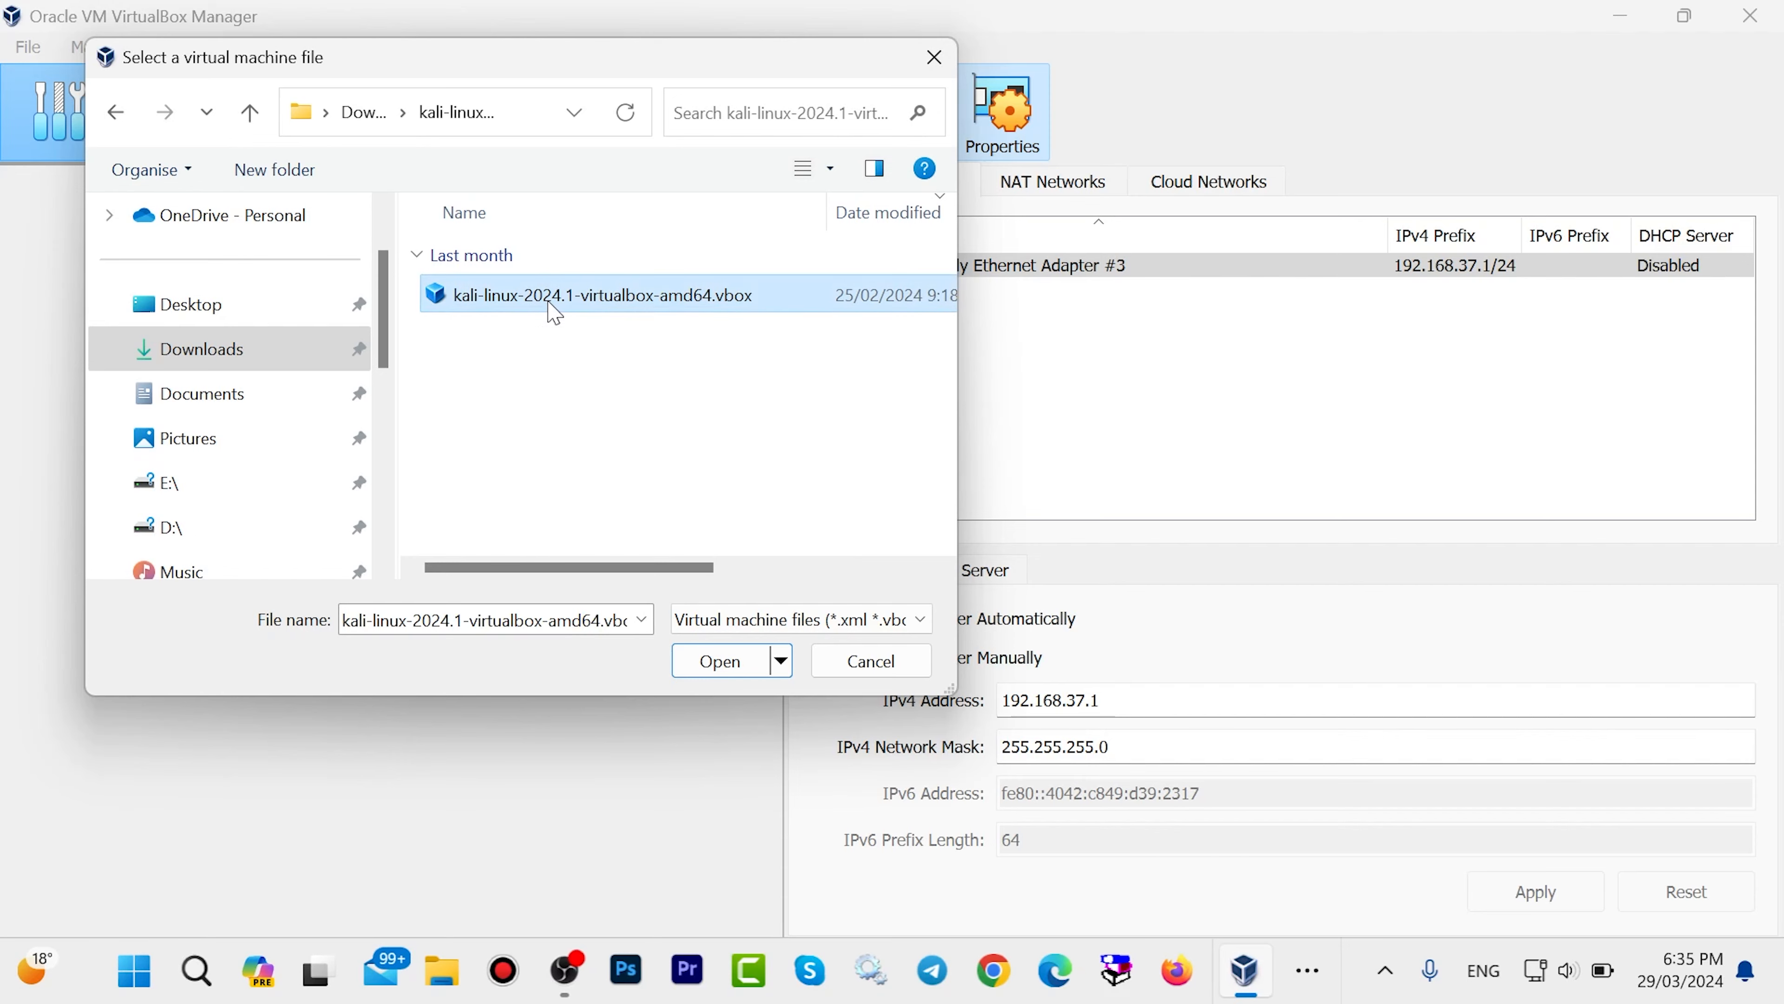
{"action": "left_click", "coordinate": [721, 661]}
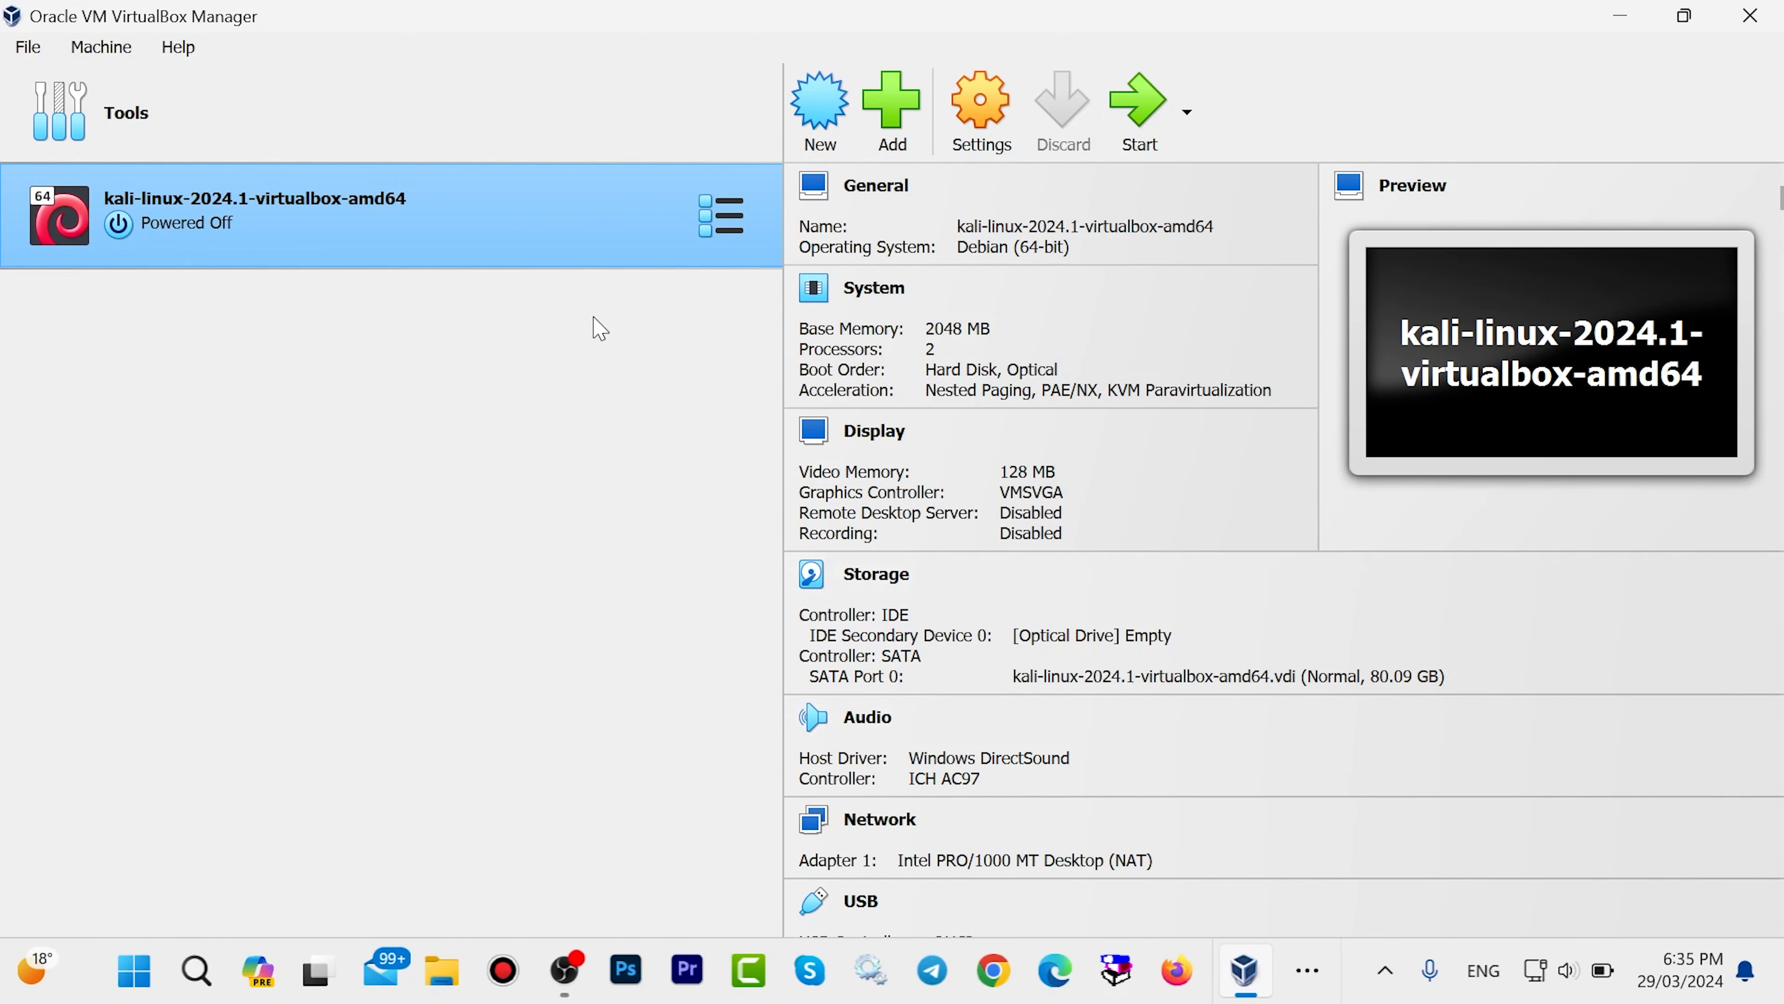
Start the kali-linux-2024.1-virtualbox-amd64 virtual machine and enter kali as the username on its login screen.
{"action": "left_click", "coordinate": [1141, 105]}
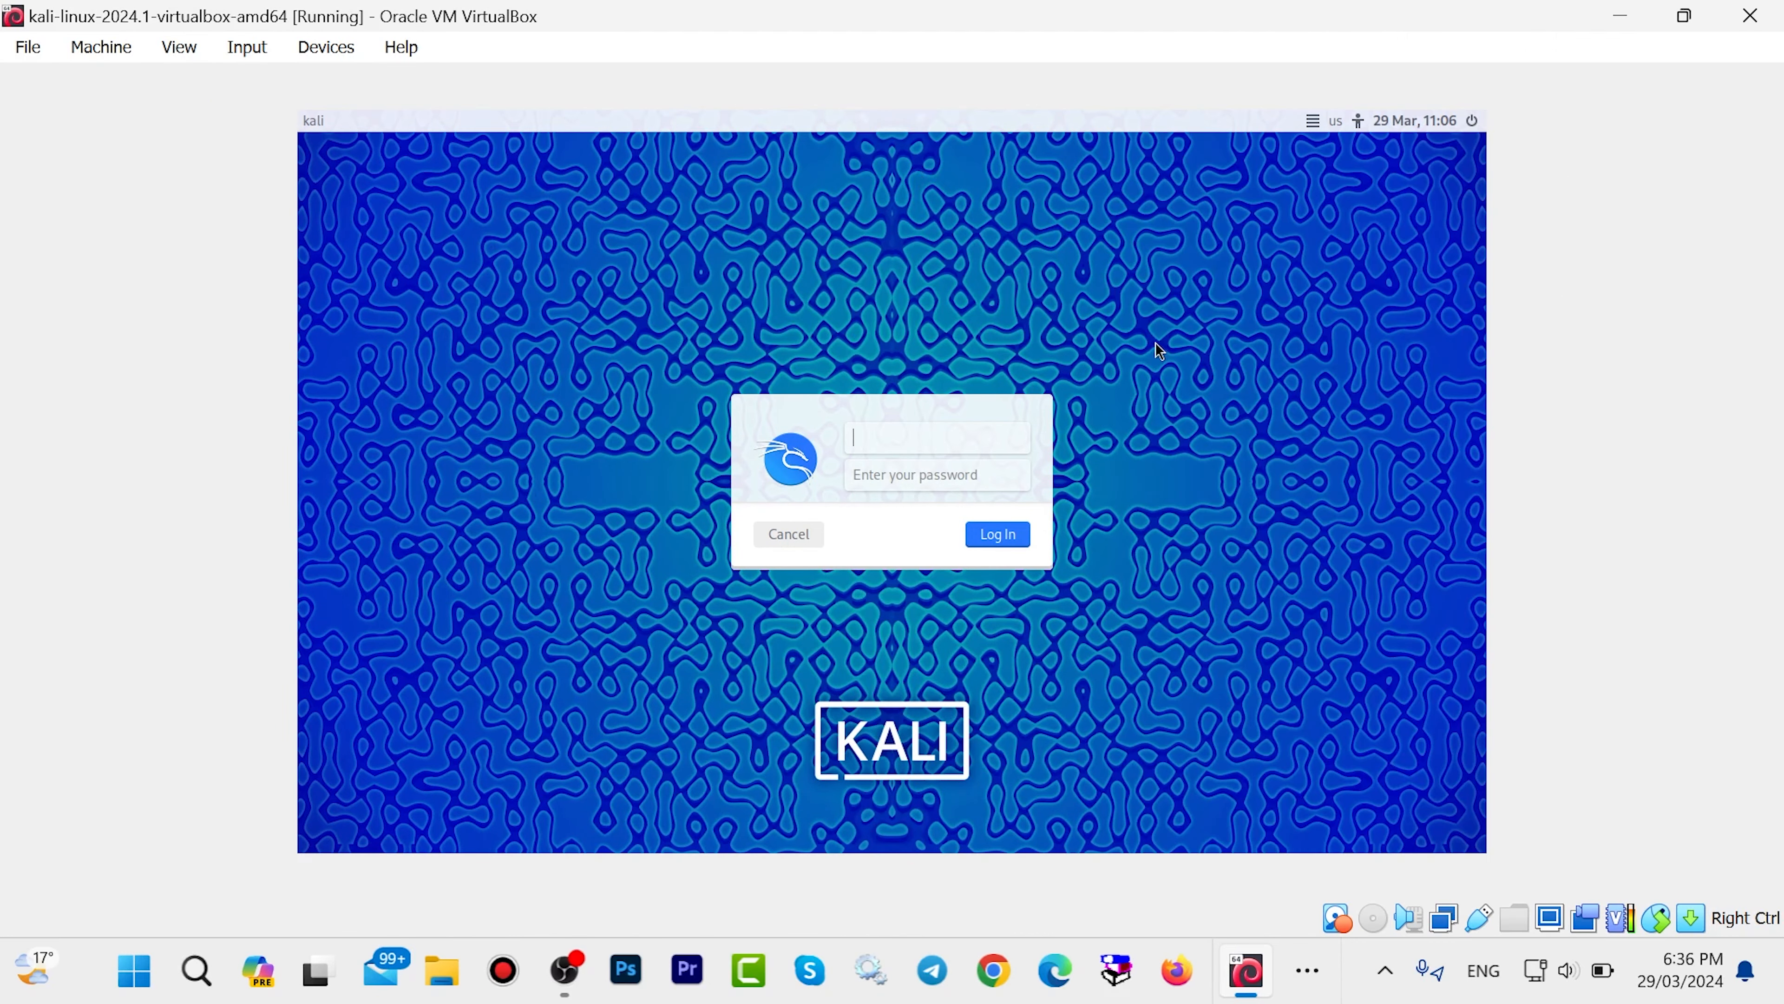
{"action": "left_click", "coordinate": [914, 439]}
{"action": "type", "text": "kali"}
Enter the account password and log in to the Kali Linux desktop.
{"action": "left_click", "coordinate": [909, 486]}
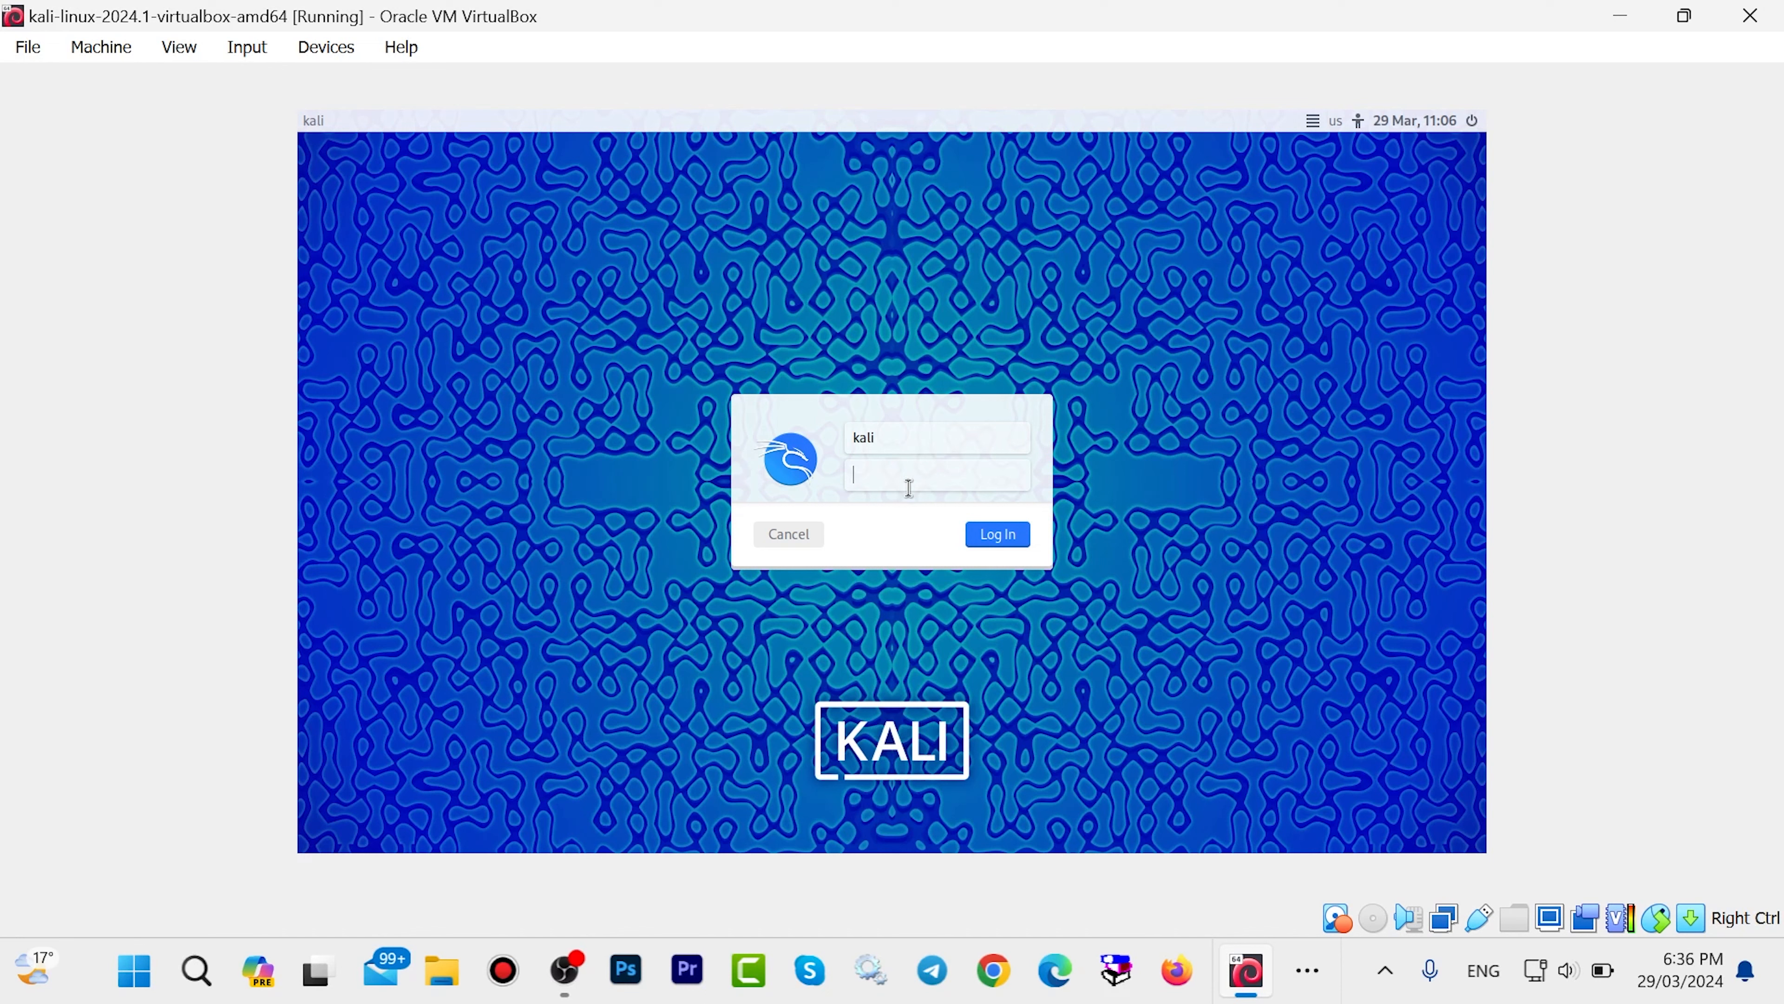
{"action": "type", "text": "kali"}
{"action": "left_click", "coordinate": [1016, 540]}
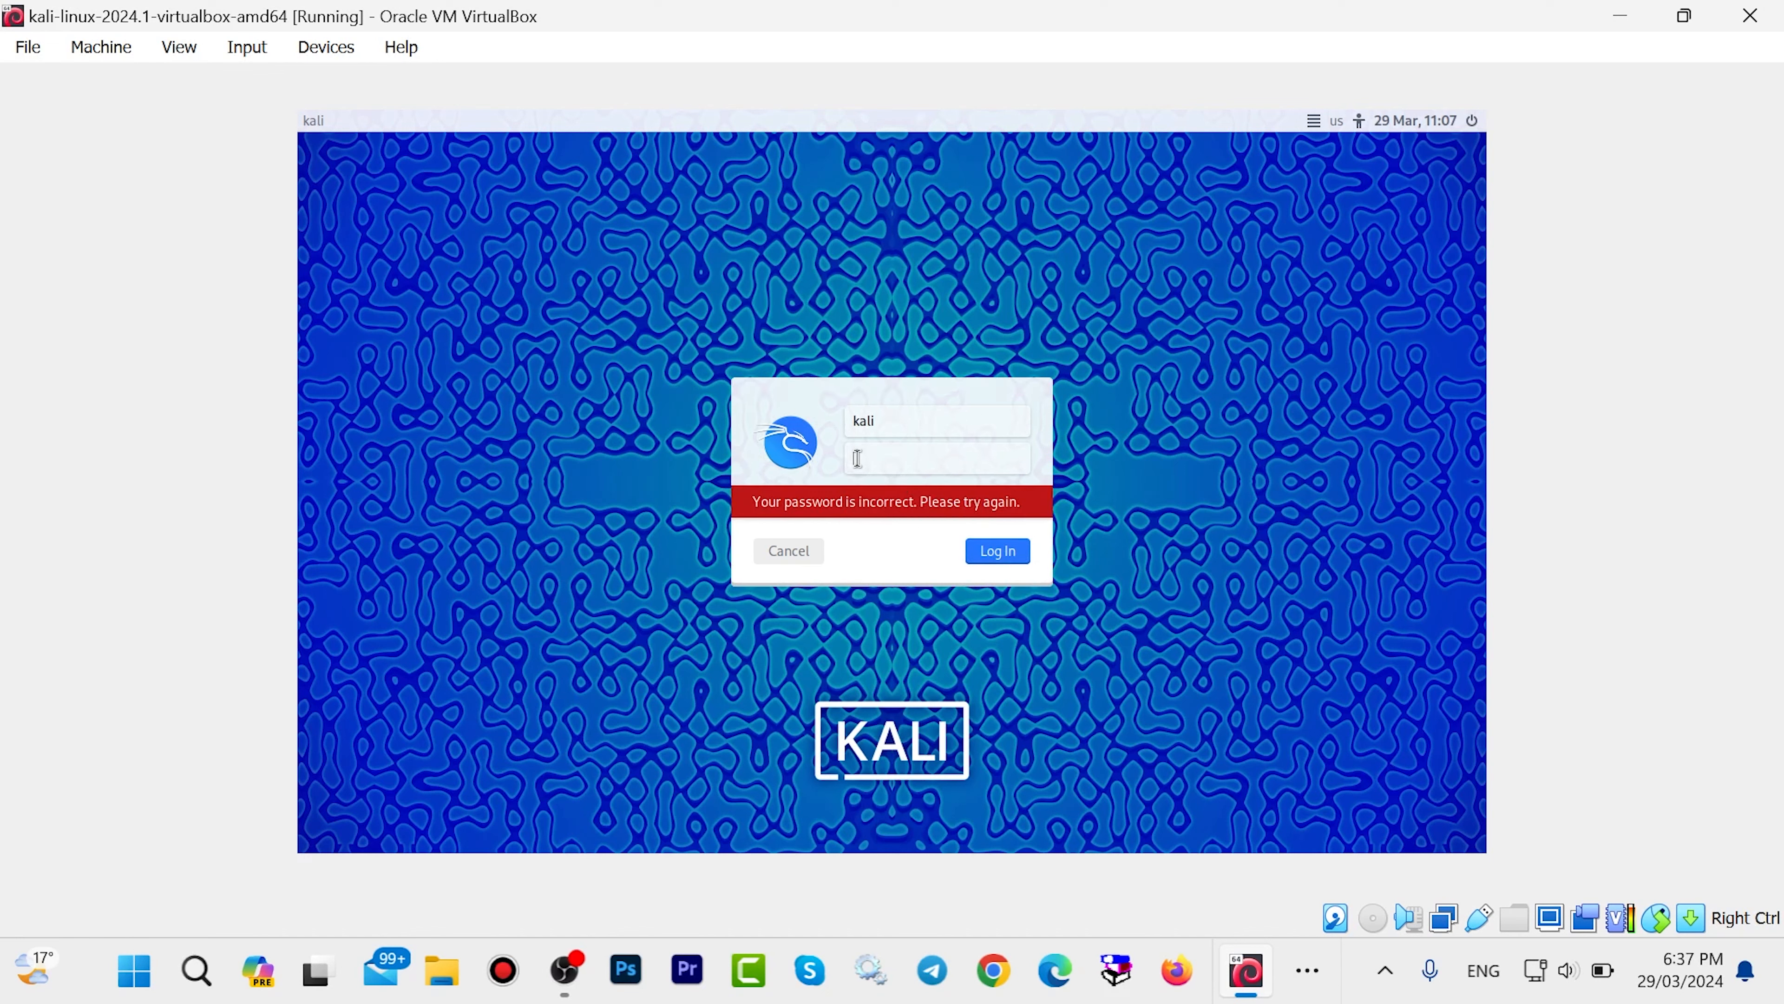
{"action": "type", "text": "kkali"}
{"action": "left_click", "coordinate": [993, 555]}
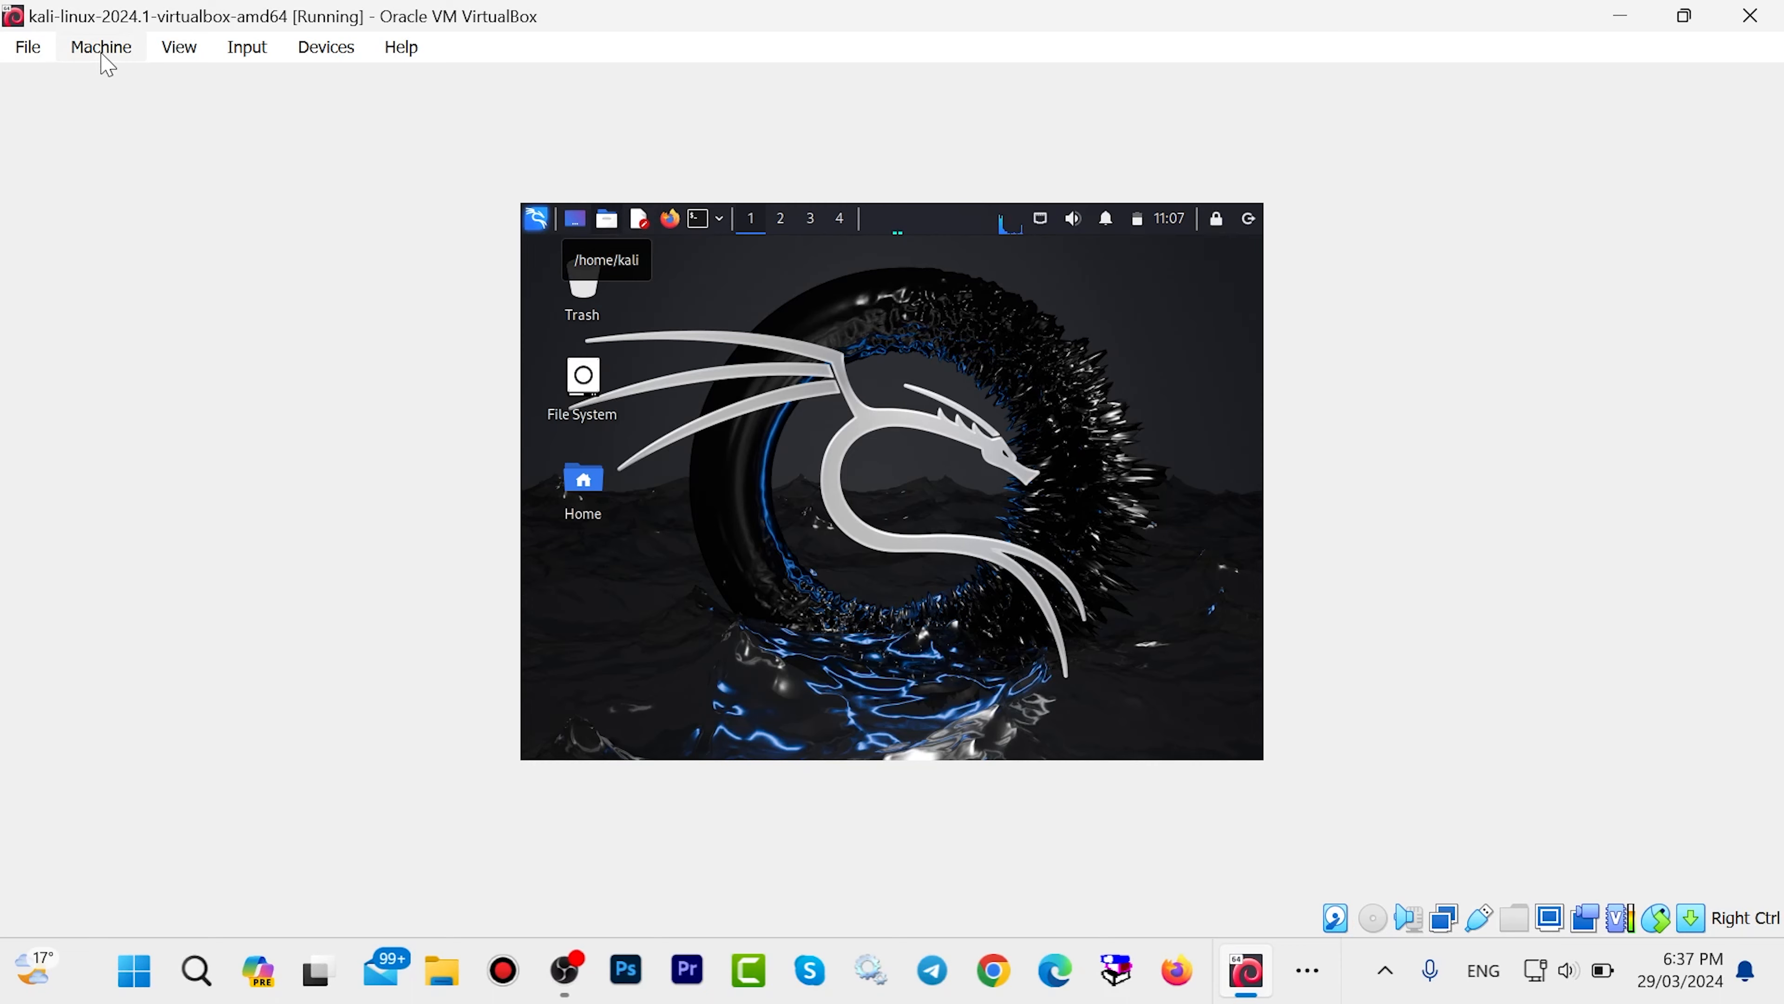
Switch the running Kali Linux virtual machine to full-screen mode.
{"action": "left_click", "coordinate": [177, 48]}
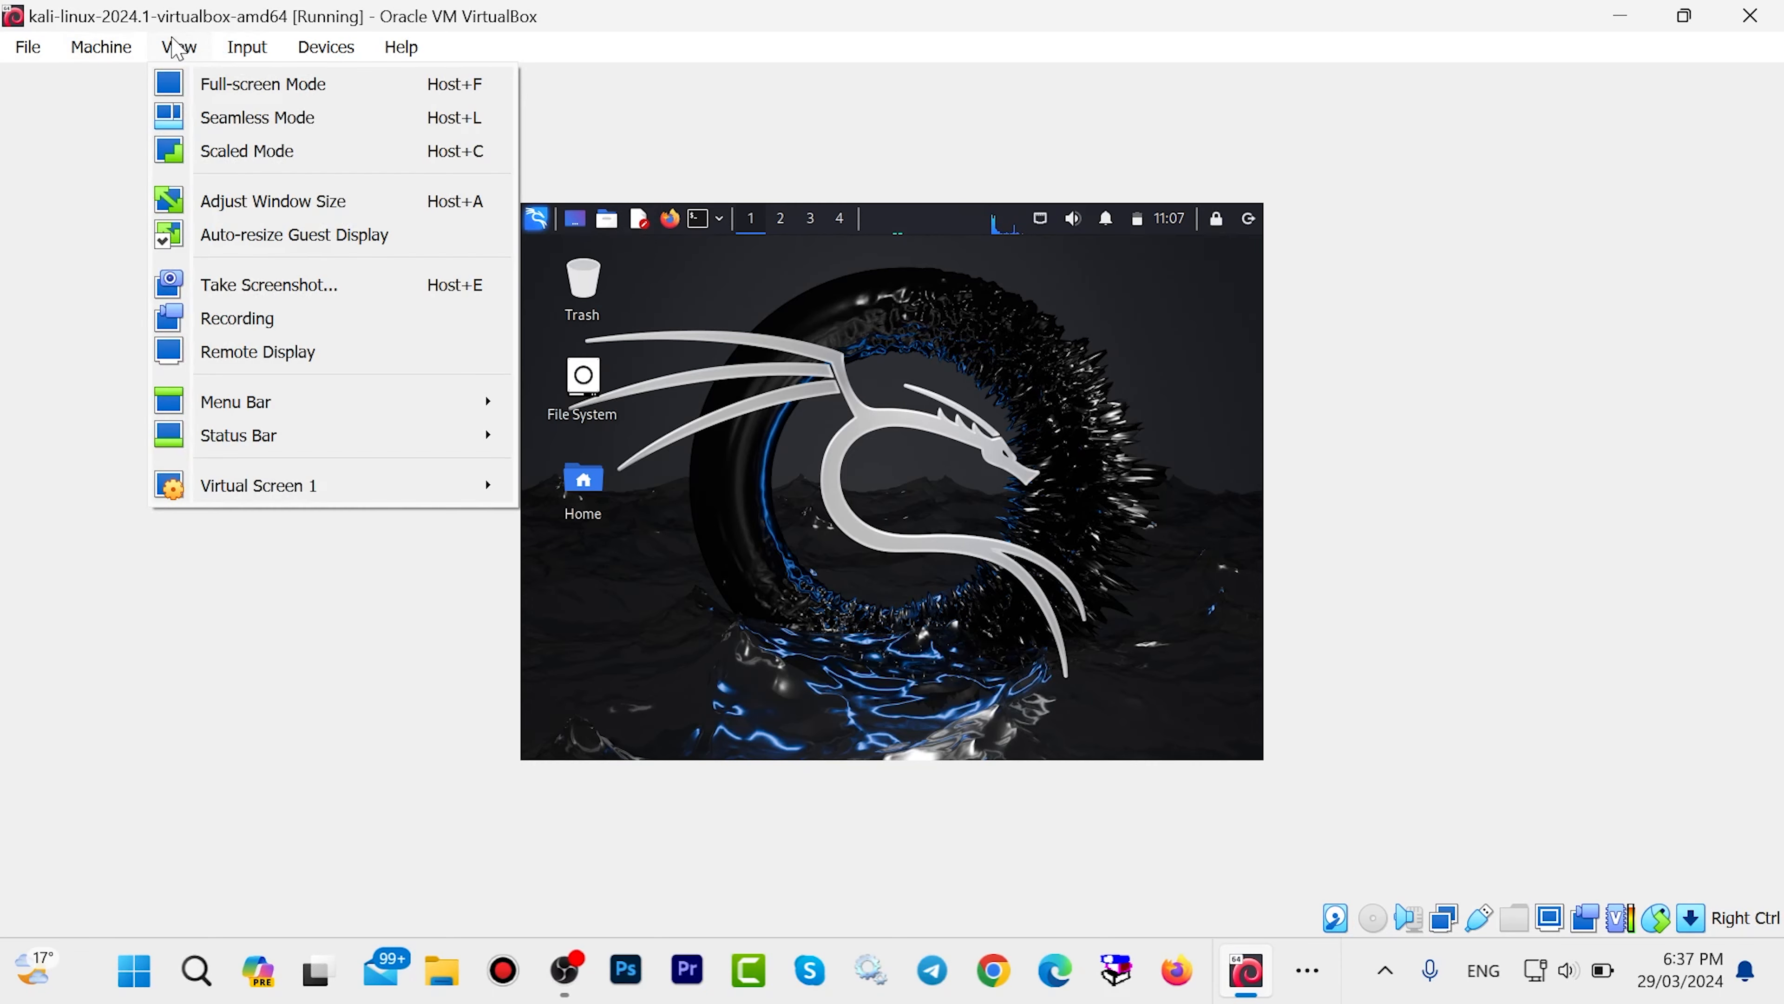
{"action": "left_click", "coordinate": [199, 85]}
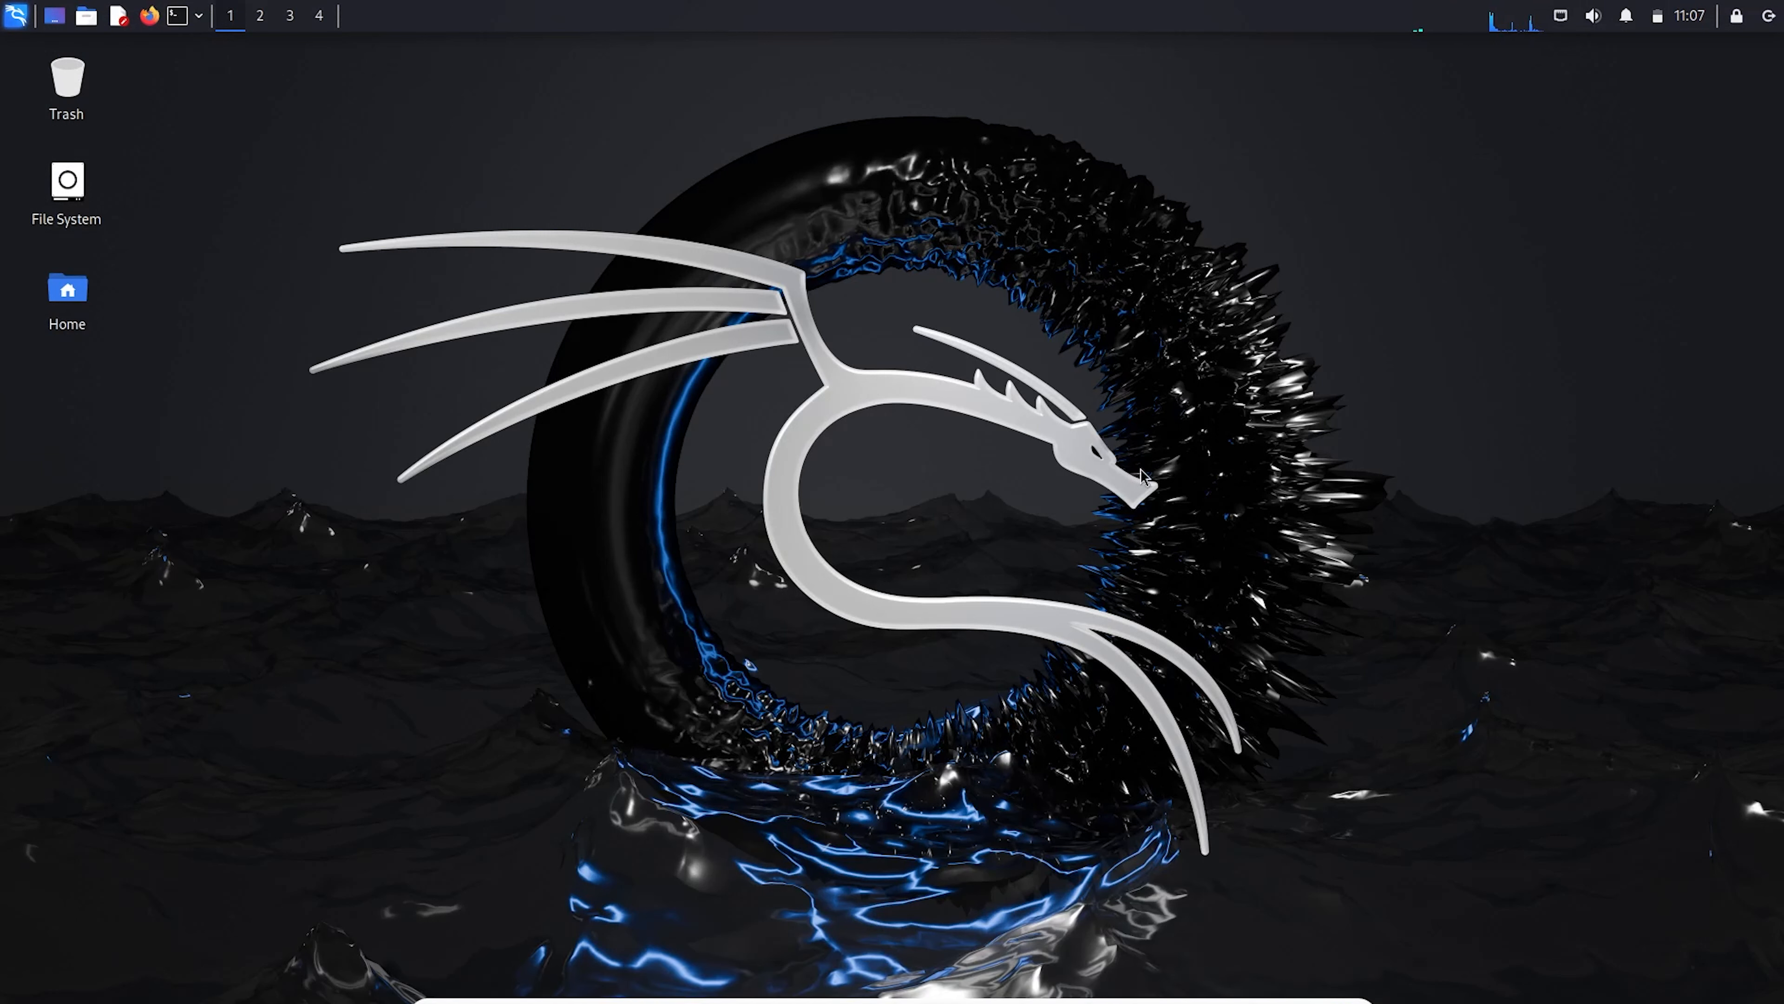
{"action": "right_click", "coordinate": [1301, 158]}
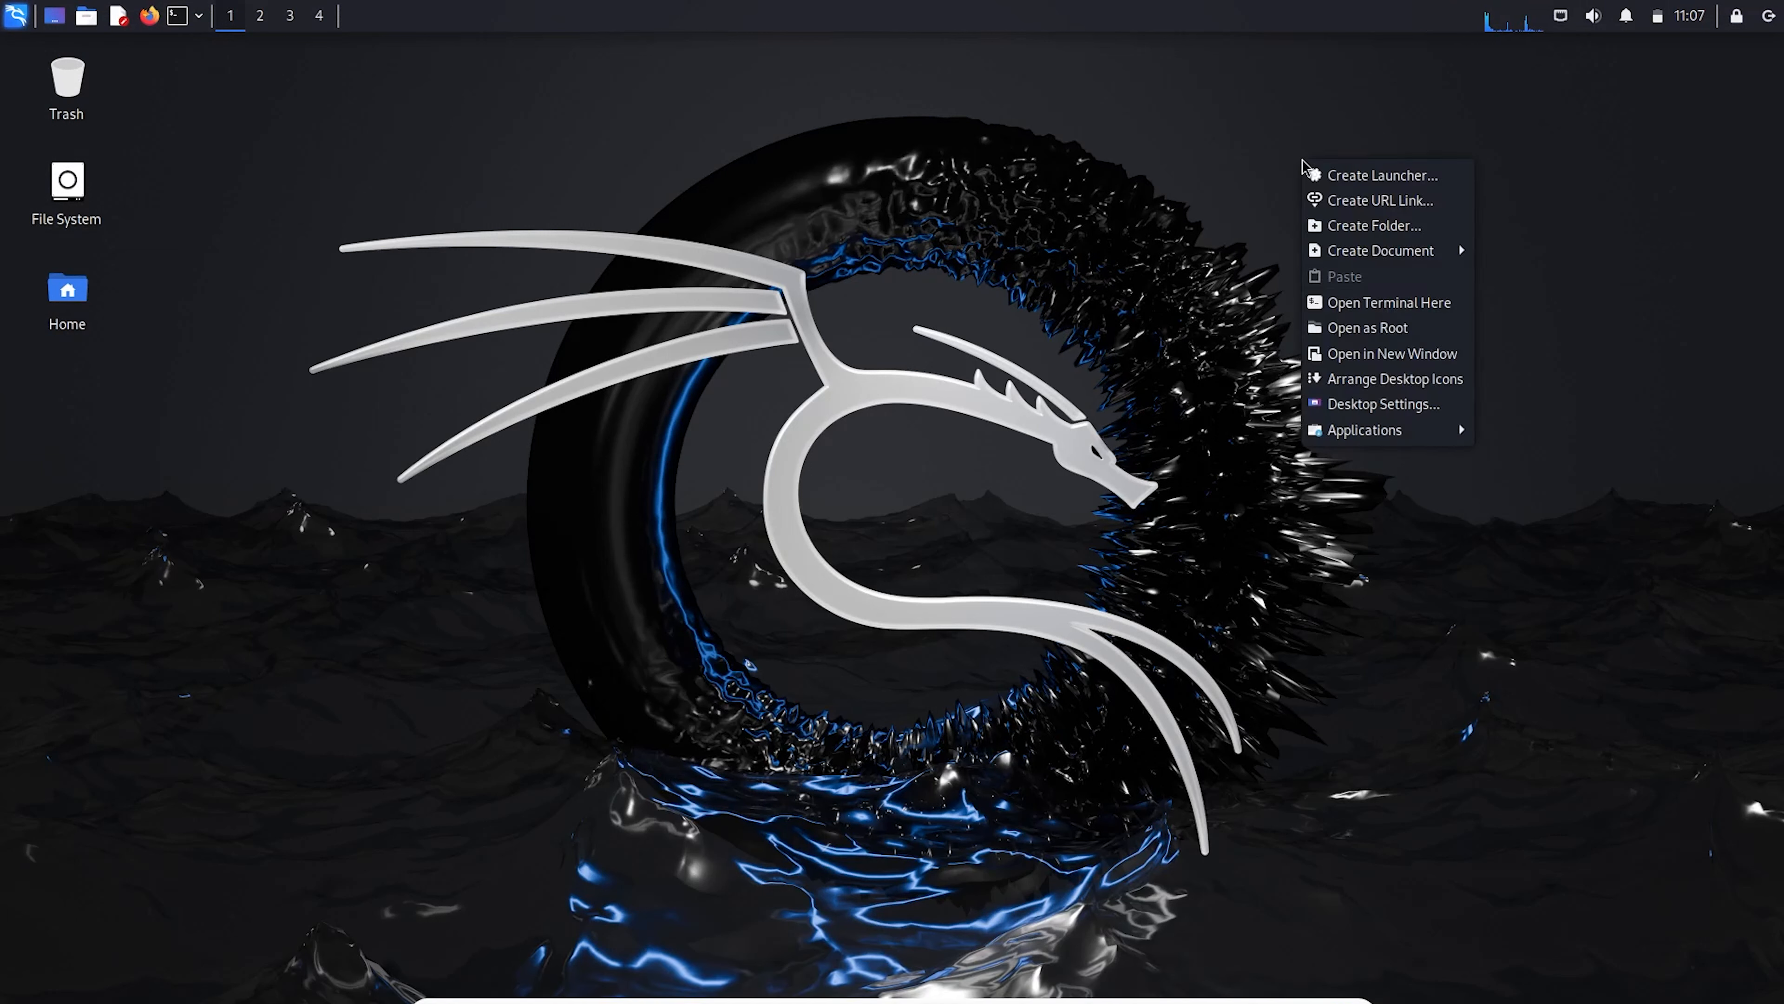
{"action": "left_click", "coordinate": [1196, 137]}
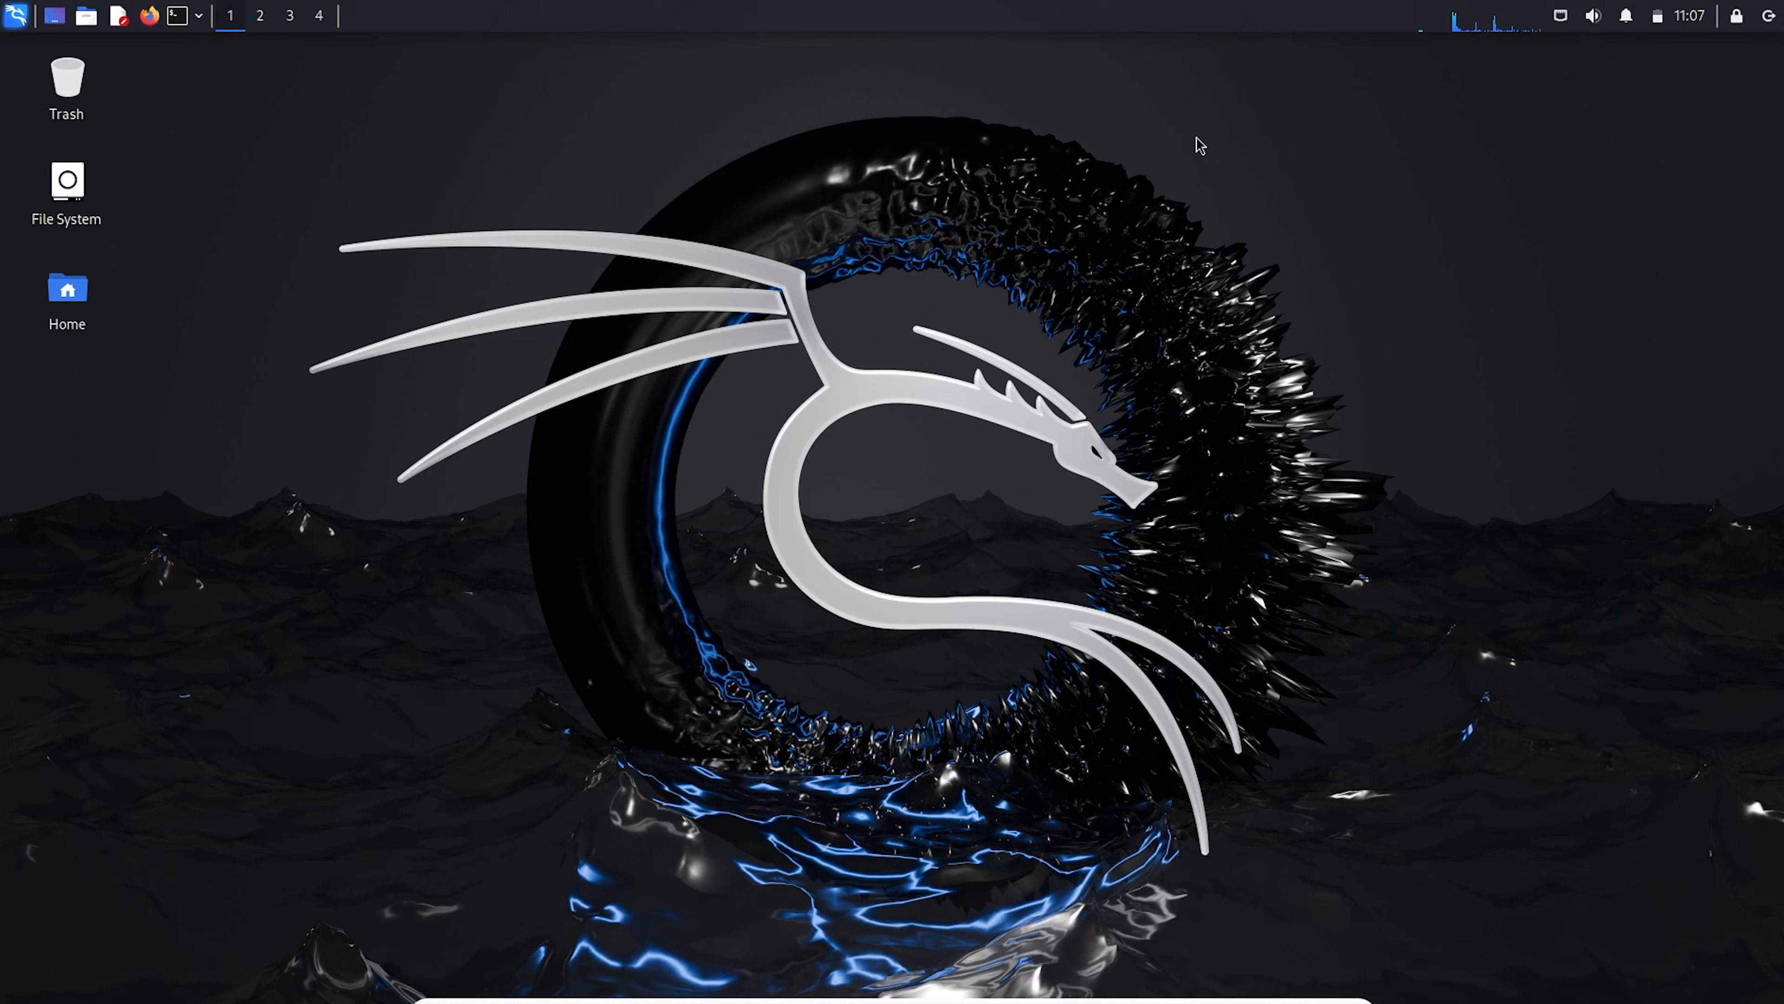
Shut down the Kali Linux guest system from its own desktop session.
{"action": "left_click", "coordinate": [1769, 15]}
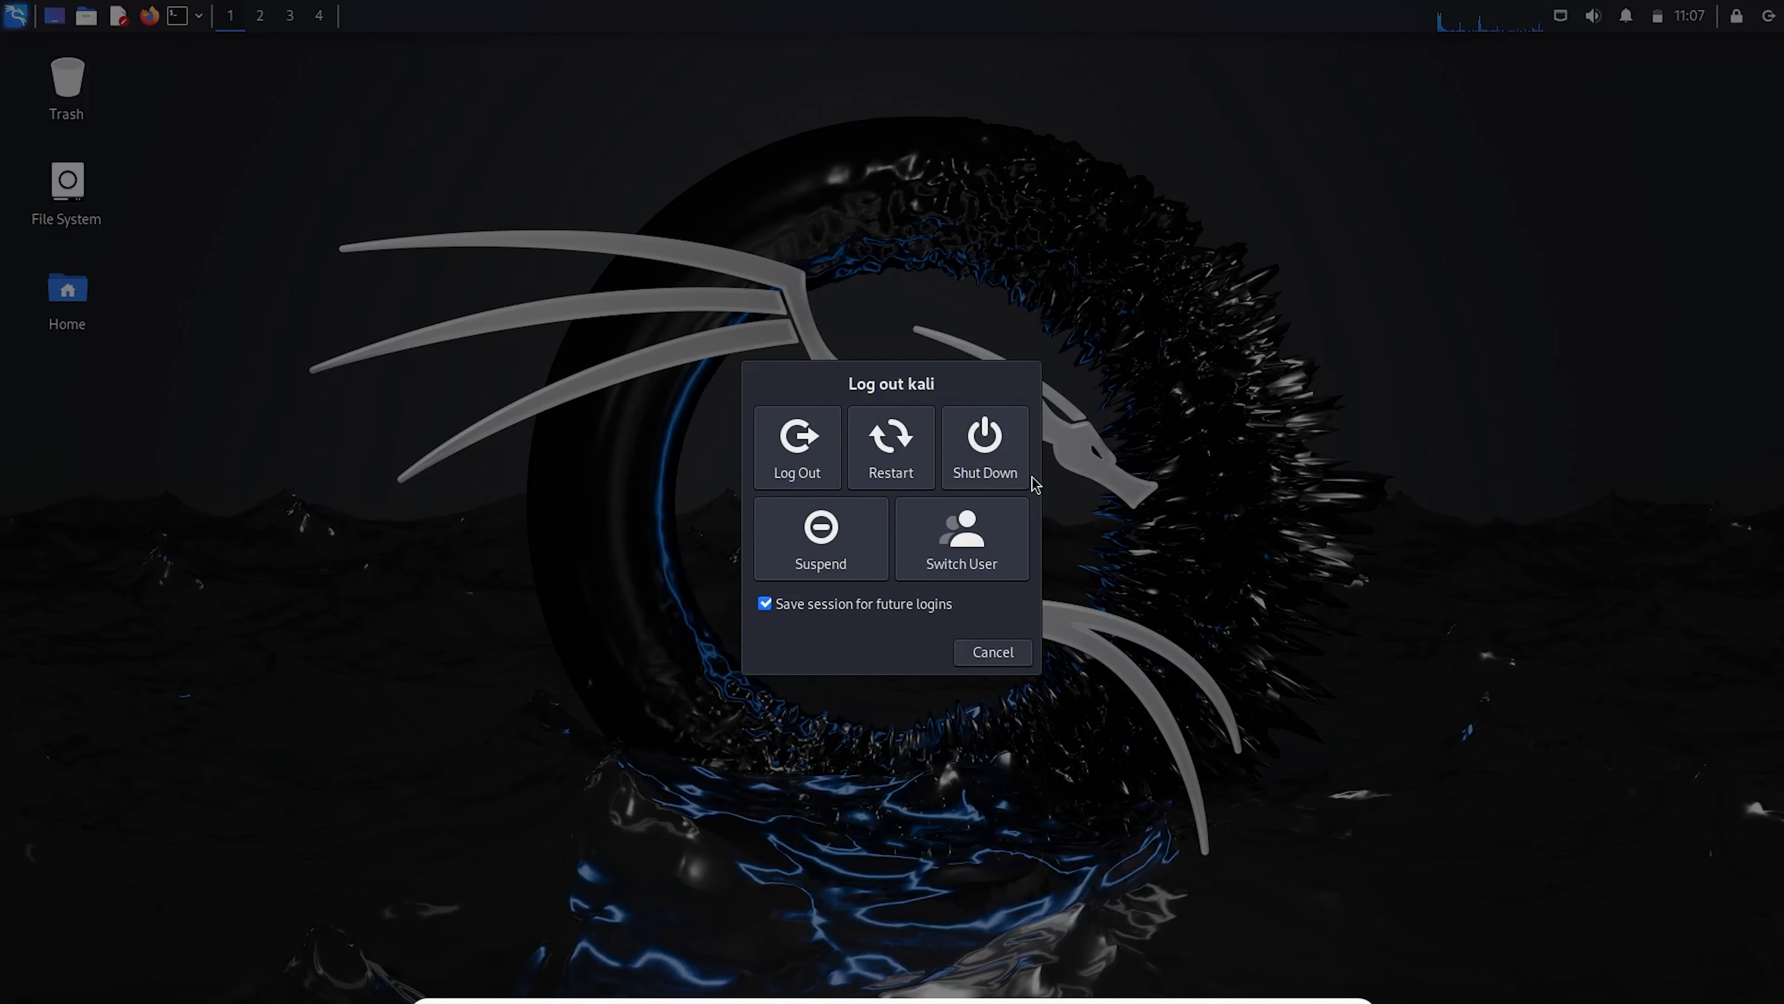
{"action": "left_click", "coordinate": [998, 477]}
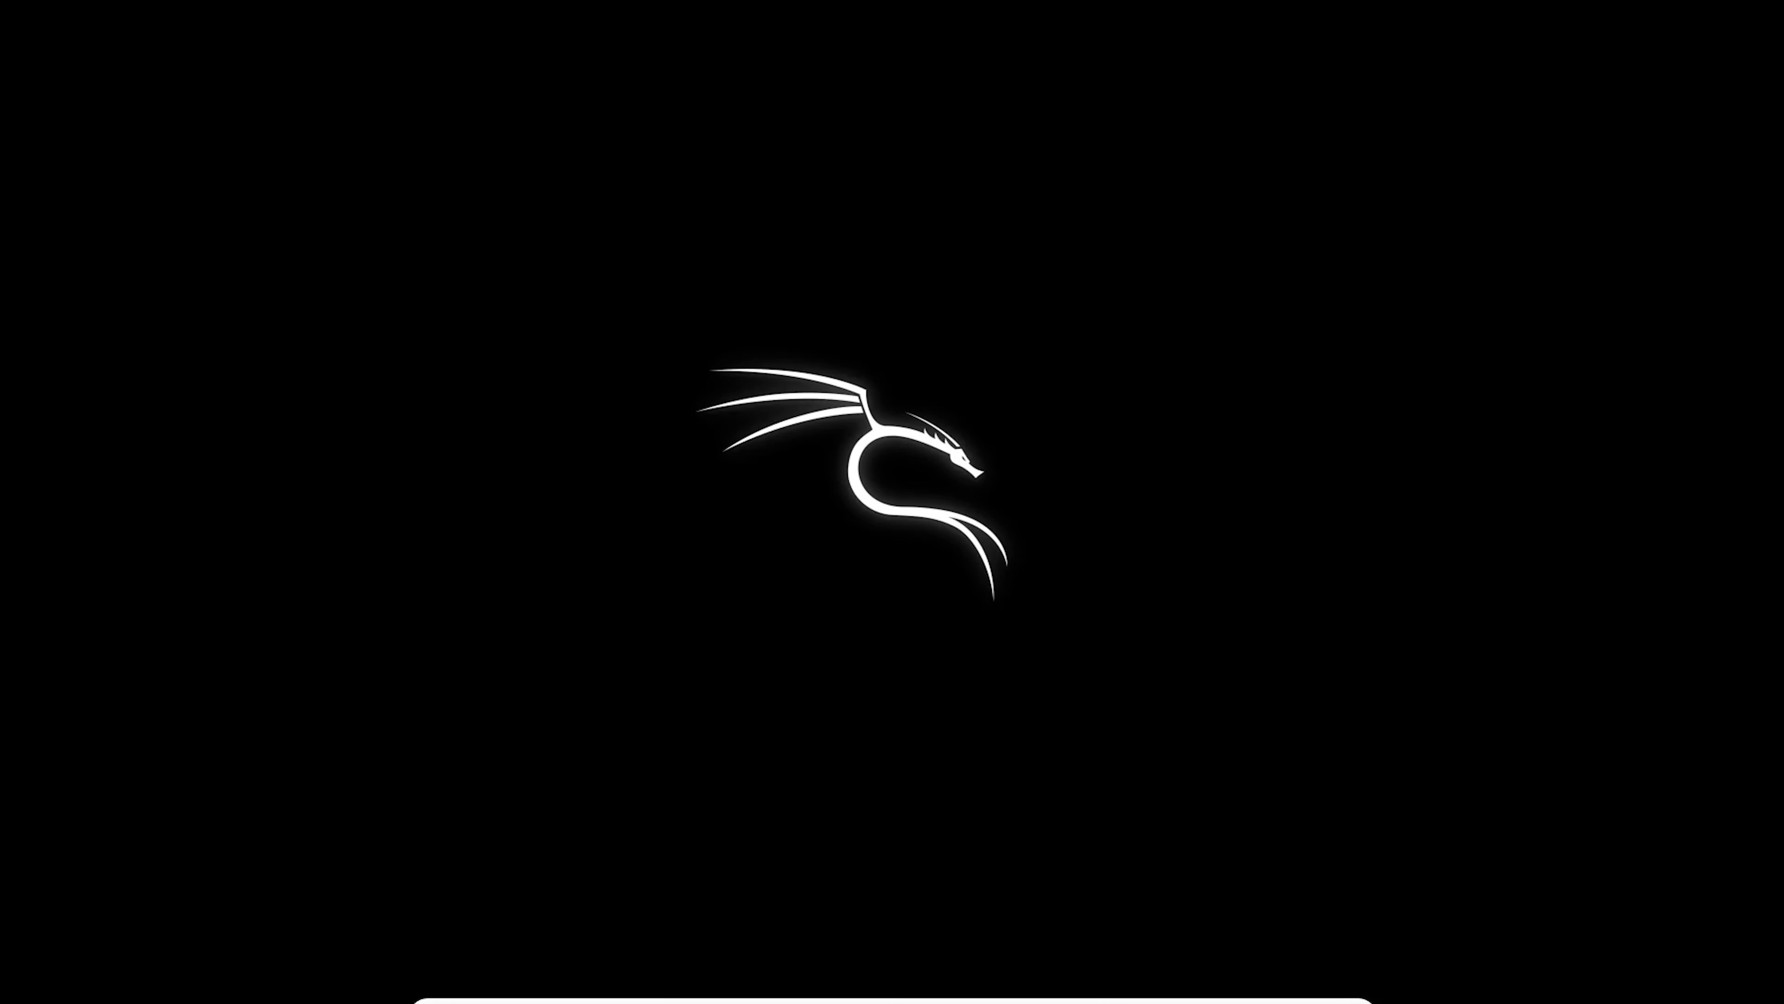